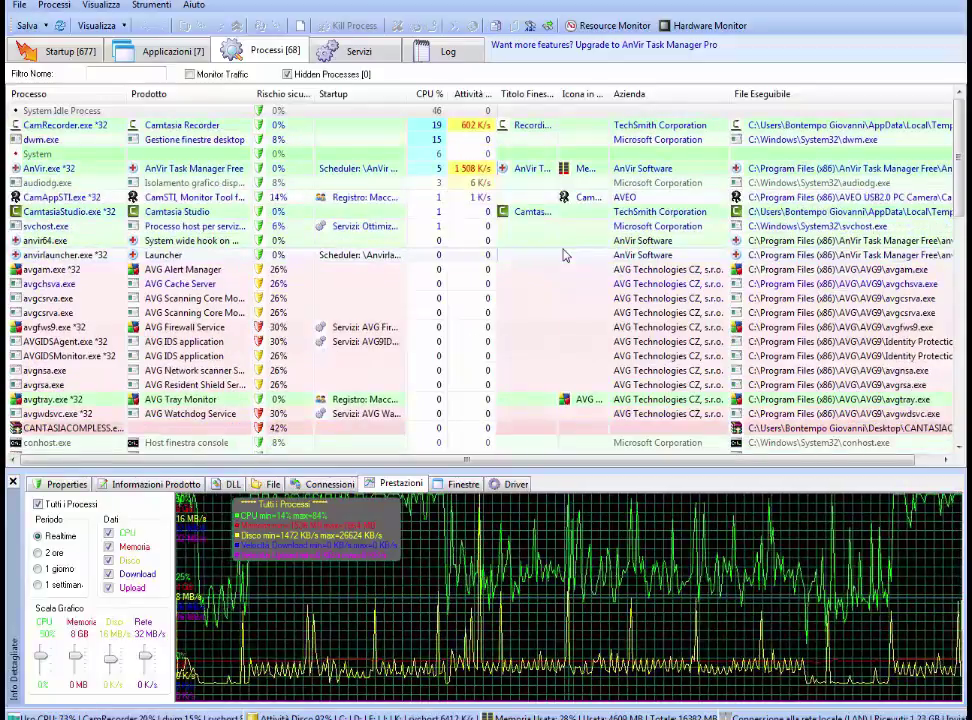
Open the Windows Task Manager to view its running processes, and close it again.
{"action": "right_click", "coordinate": [595, 712]}
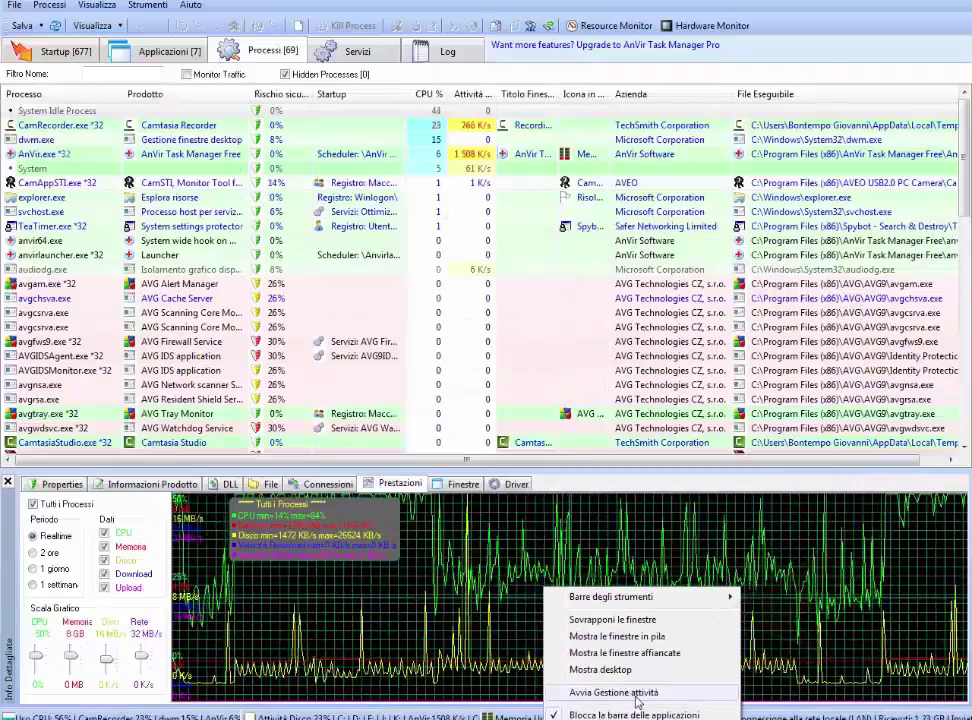
{"action": "left_click", "coordinate": [553, 664]}
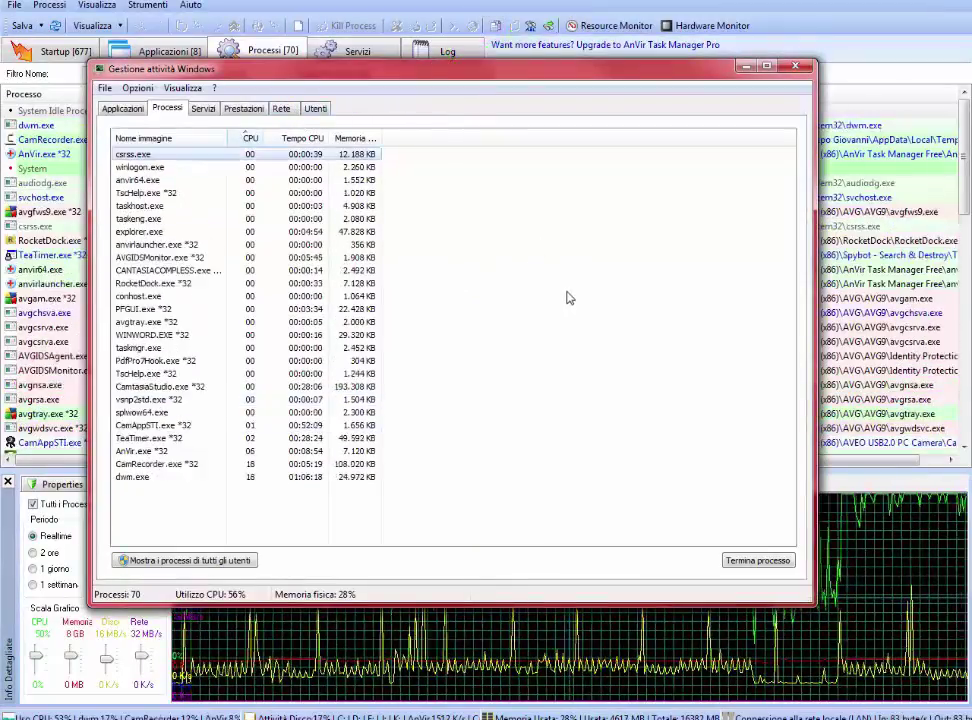
{"action": "left_click", "coordinate": [796, 68]}
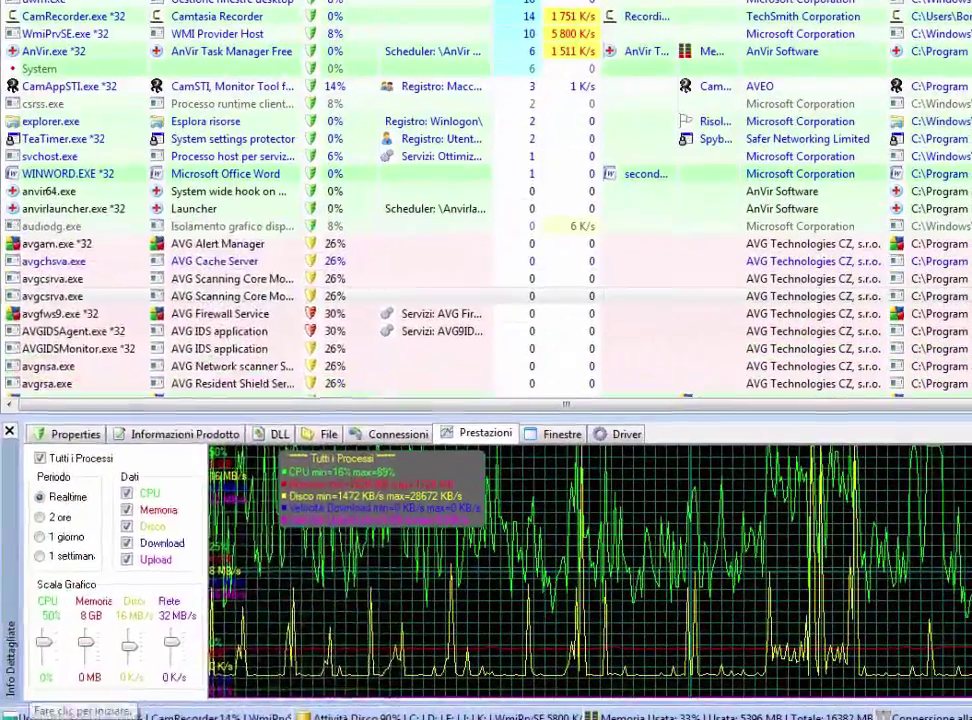
Open the Computer window and open the device listed under Altro.
{"action": "left_click", "coordinate": [26, 714]}
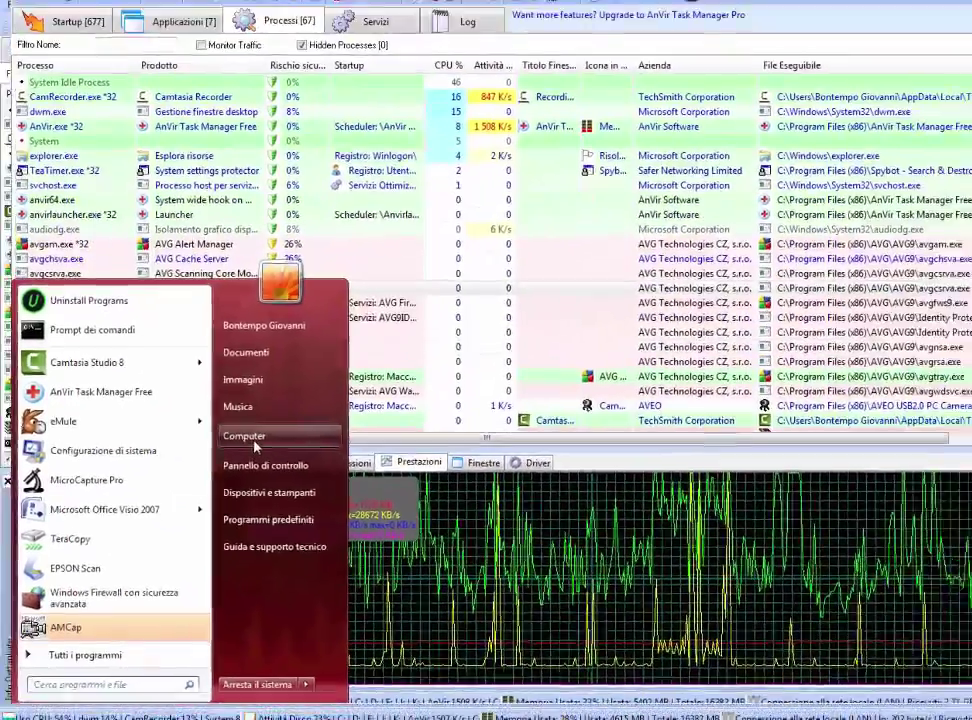
{"action": "left_click", "coordinate": [277, 401]}
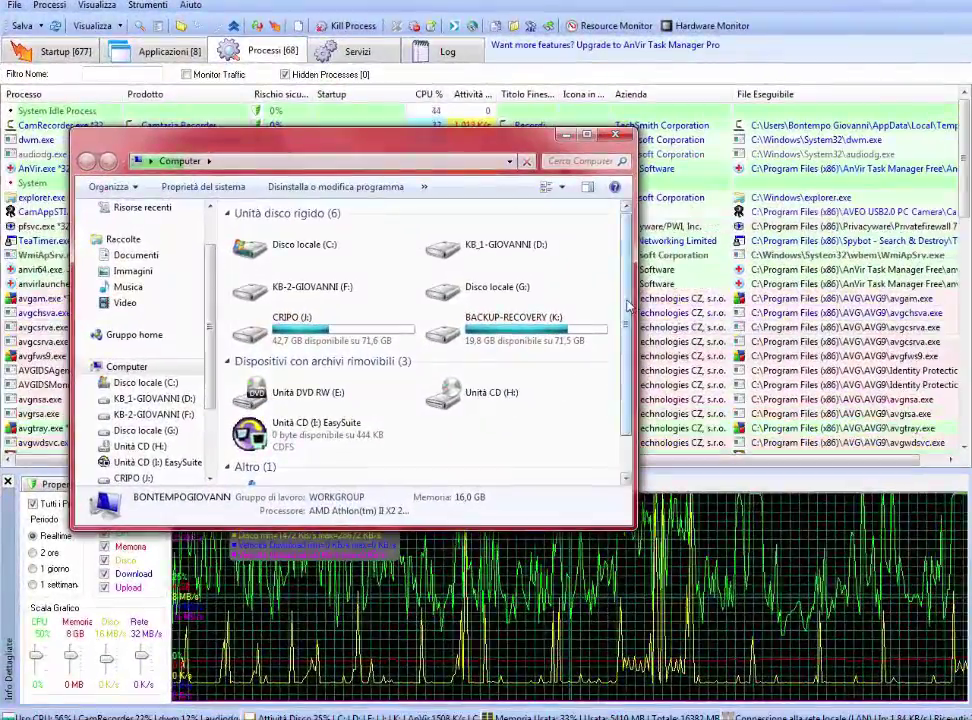
{"action": "left_click_drag", "start_coordinate": [627, 305], "coordinate": [630, 352]}
{"action": "double_click", "coordinate": [252, 466]}
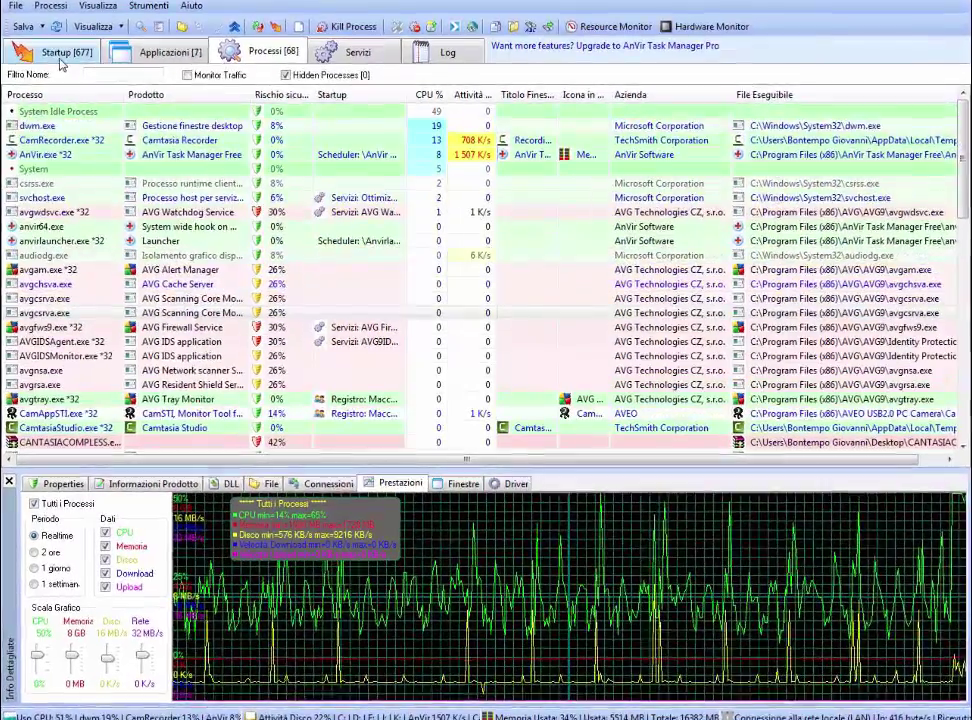
Show the Startup entries and check the available help options in AnVir Task Manager.
{"action": "left_click", "coordinate": [62, 57]}
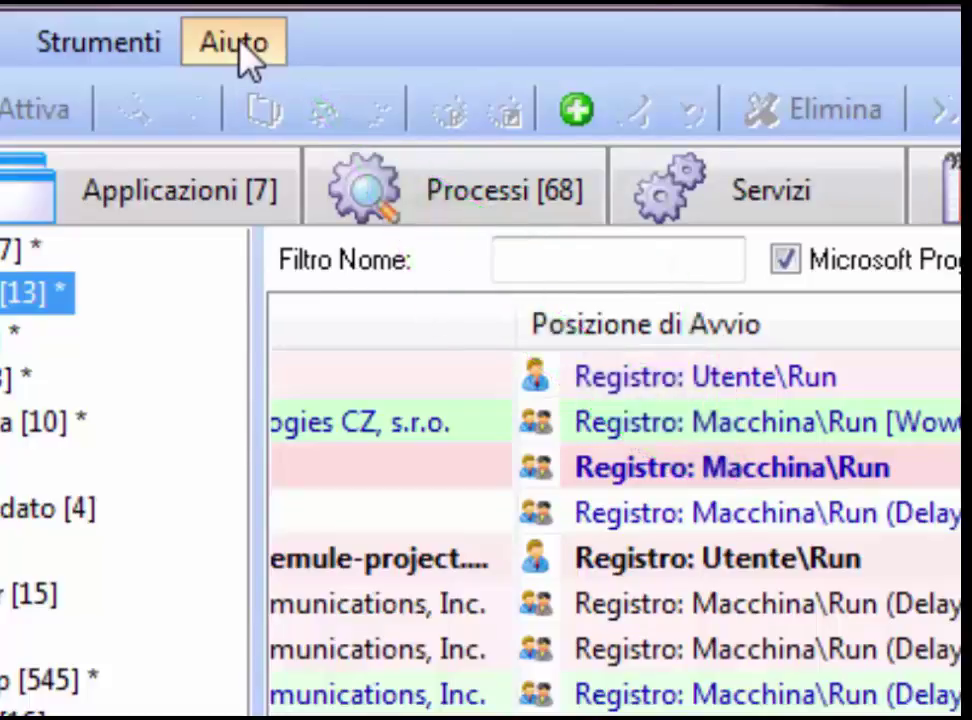
{"action": "left_click", "coordinate": [248, 60]}
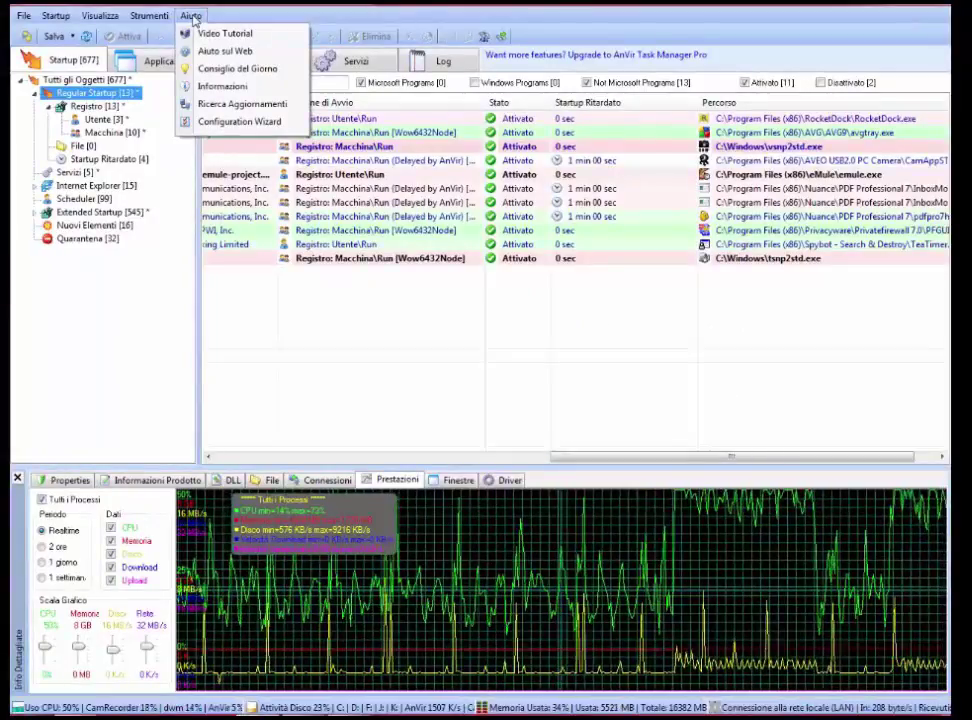
{"action": "left_click", "coordinate": [193, 17]}
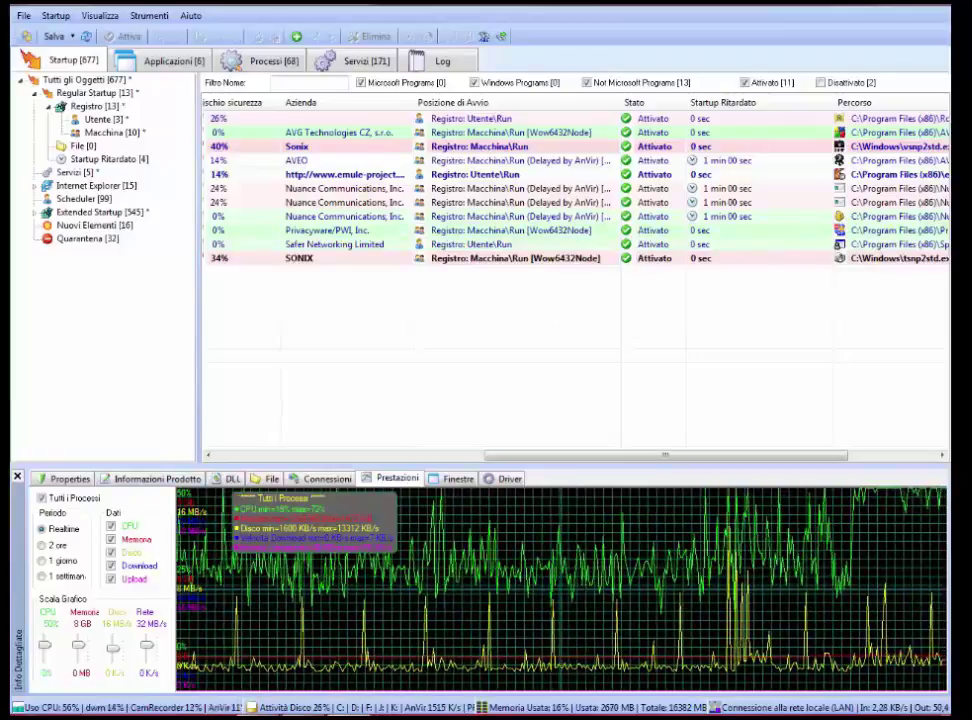
Find msconfig through the Windows program search and open System Configuration.
{"action": "key", "text": "super"}
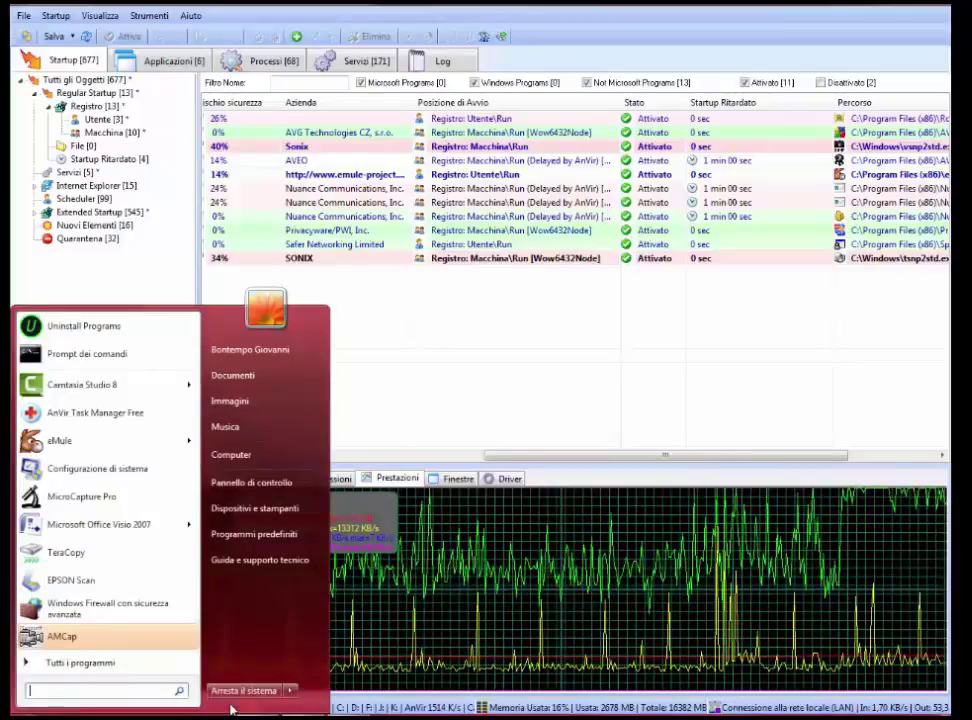
{"action": "type", "text": "msc"}
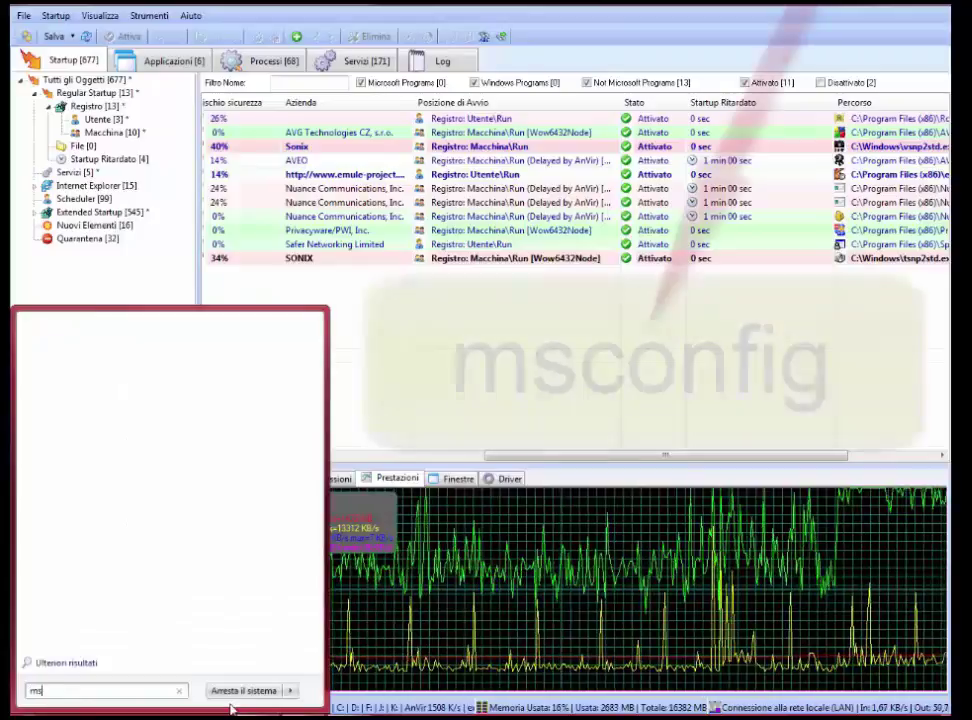
{"action": "type", "text": "onf"}
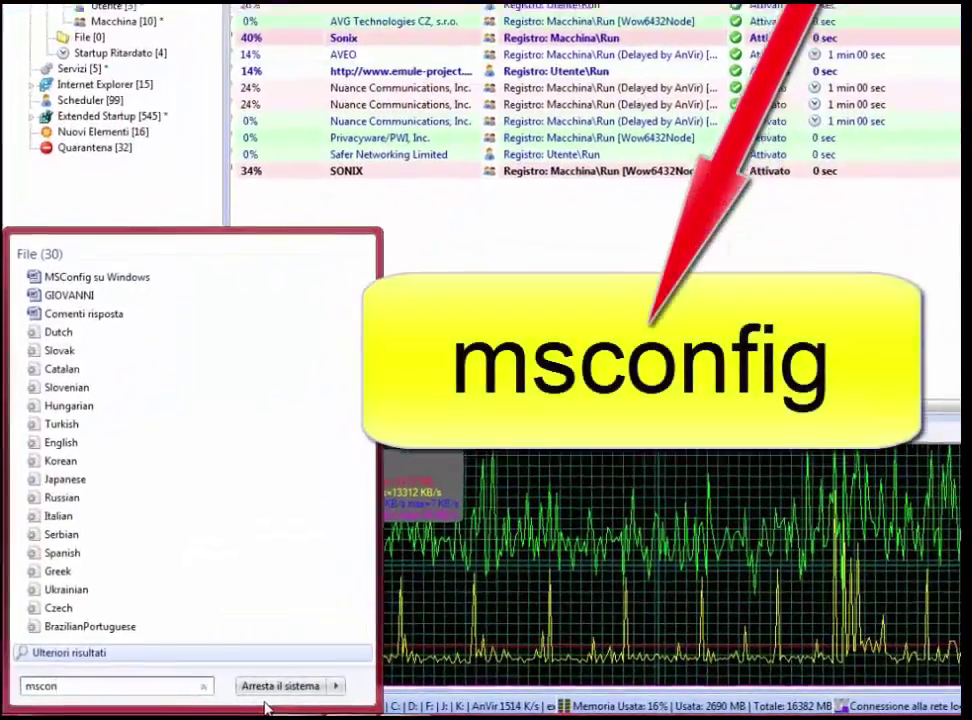
{"action": "type", "text": "ig"}
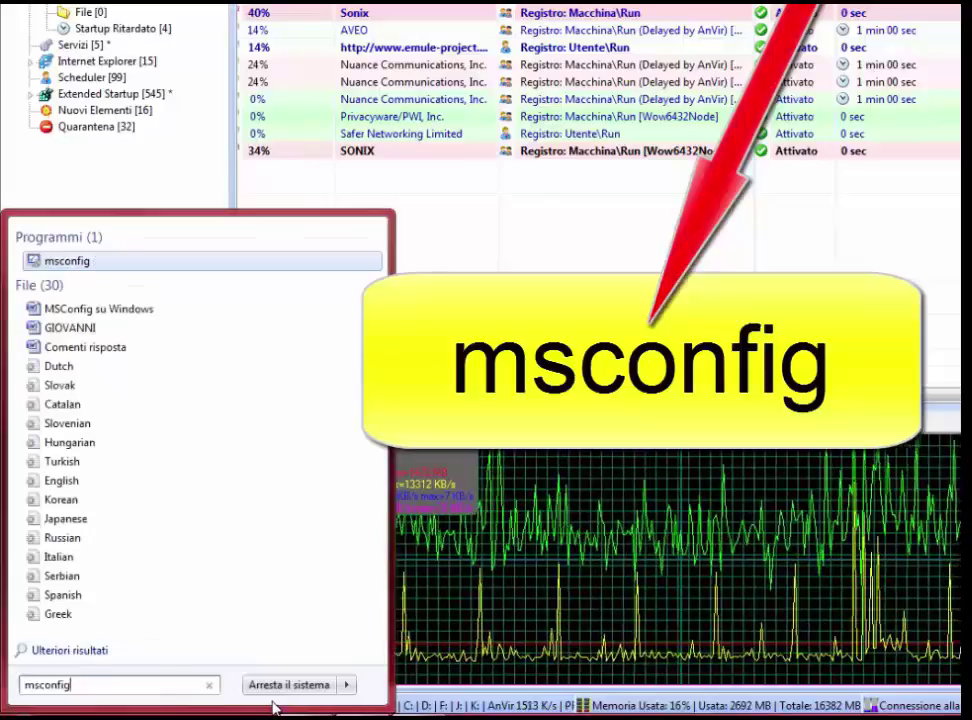
{"action": "key", "text": "Return"}
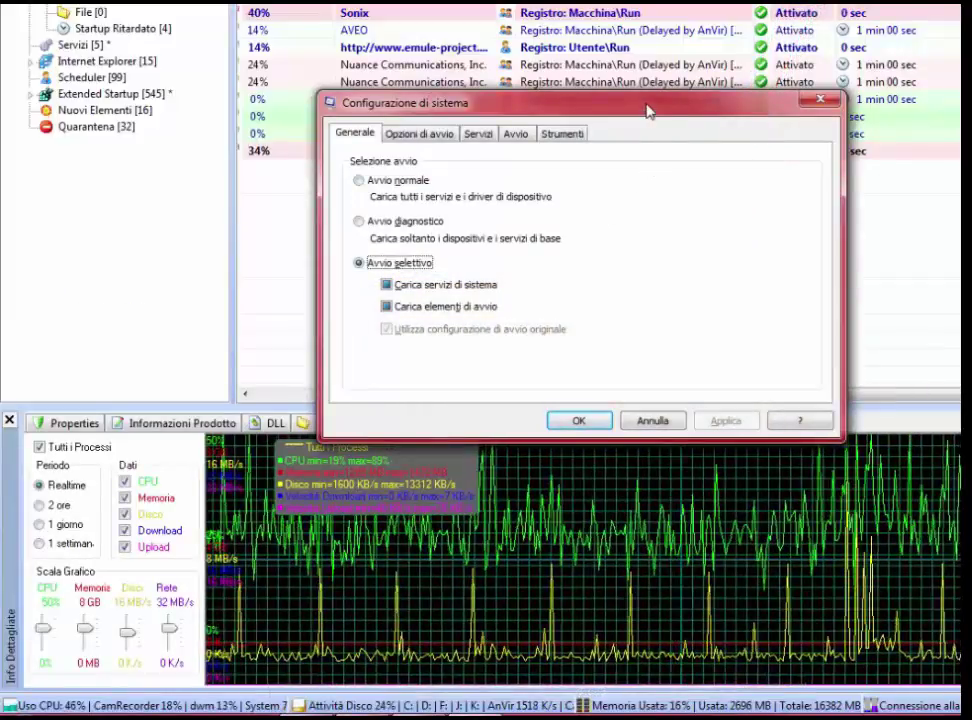
Move the System Configuration window and view AnVir's tools for the system administrator.
{"action": "left_click_drag", "start_coordinate": [647, 111], "coordinate": [653, 70]}
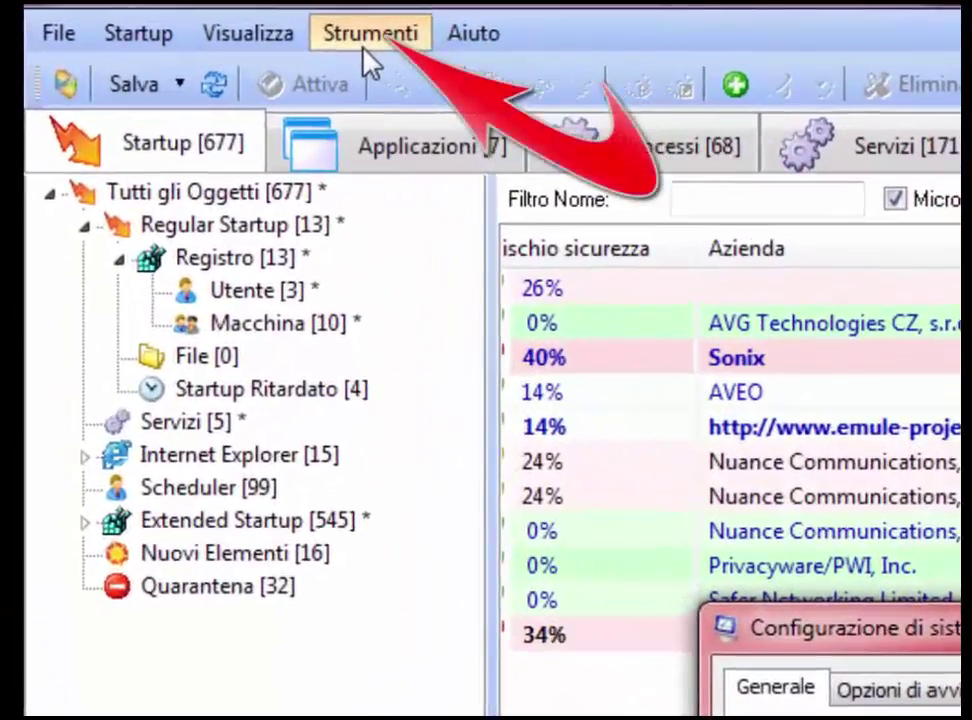
{"action": "left_click", "coordinate": [371, 40]}
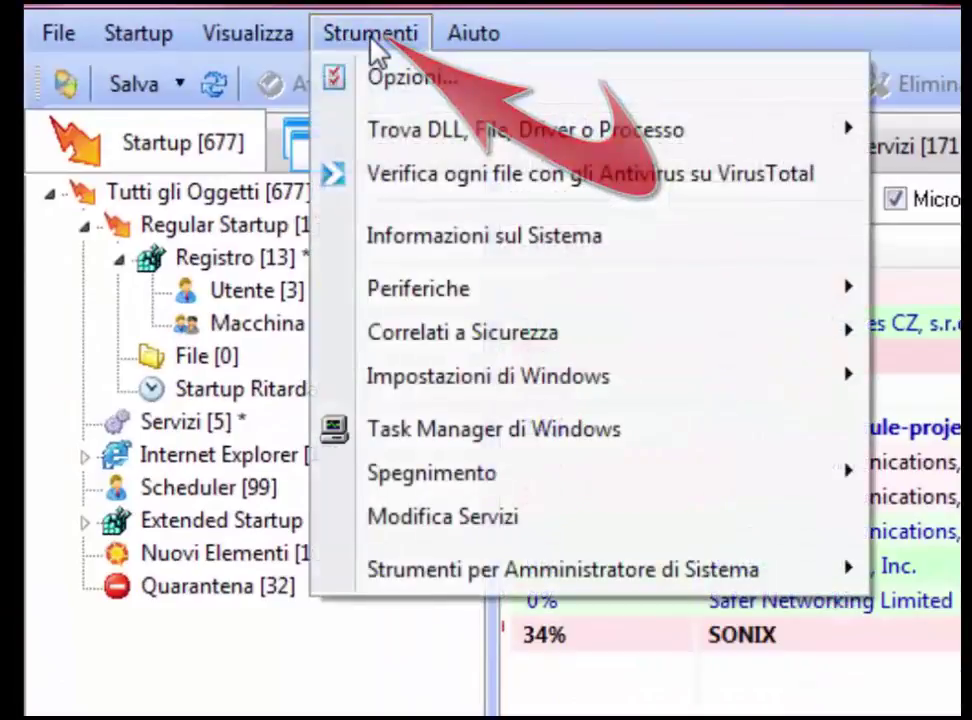
{"action": "mouse_move", "coordinate": [581, 574]}
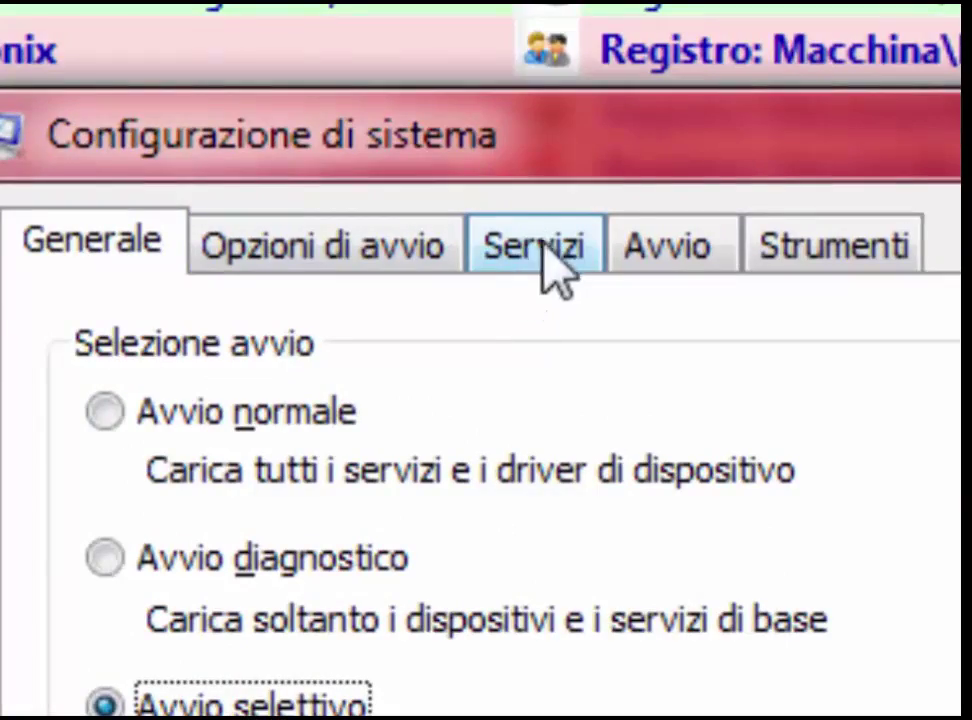
Review the complete list of services in System Configuration, including their manufacturers and status.
{"action": "left_click", "coordinate": [531, 253]}
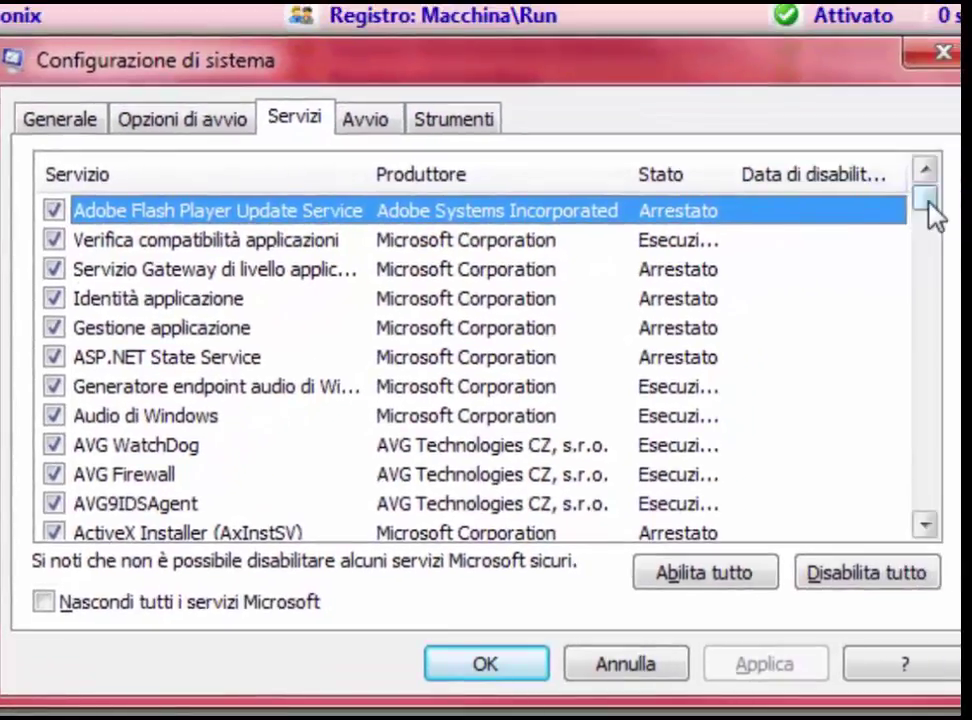
{"action": "left_click_drag", "start_coordinate": [930, 205], "coordinate": [905, 520]}
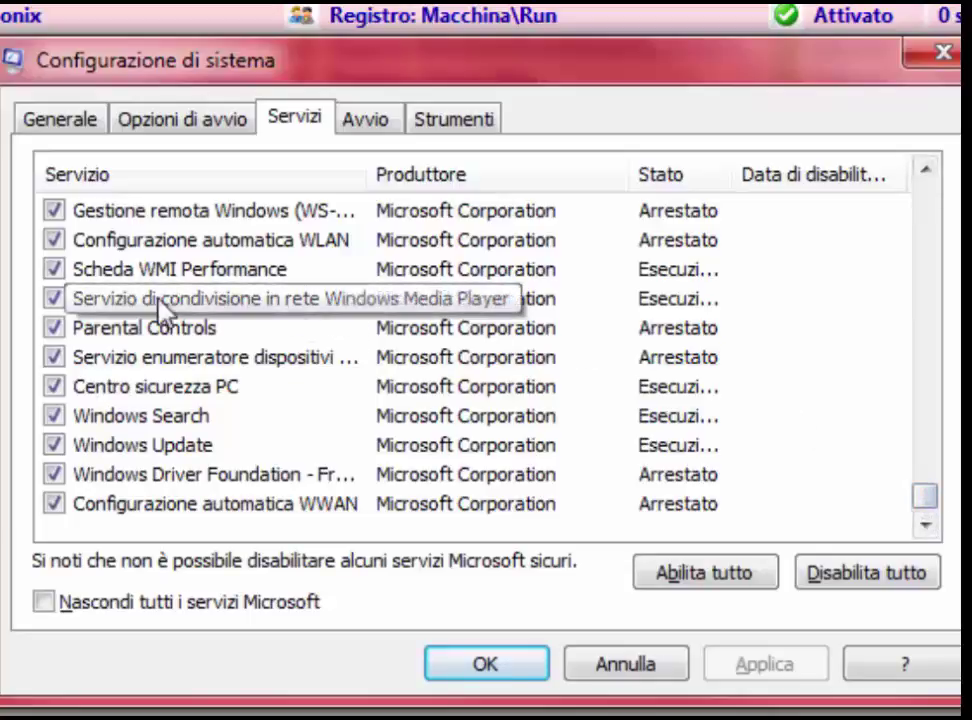
{"action": "left_click_drag", "start_coordinate": [922, 495], "coordinate": [944, 195]}
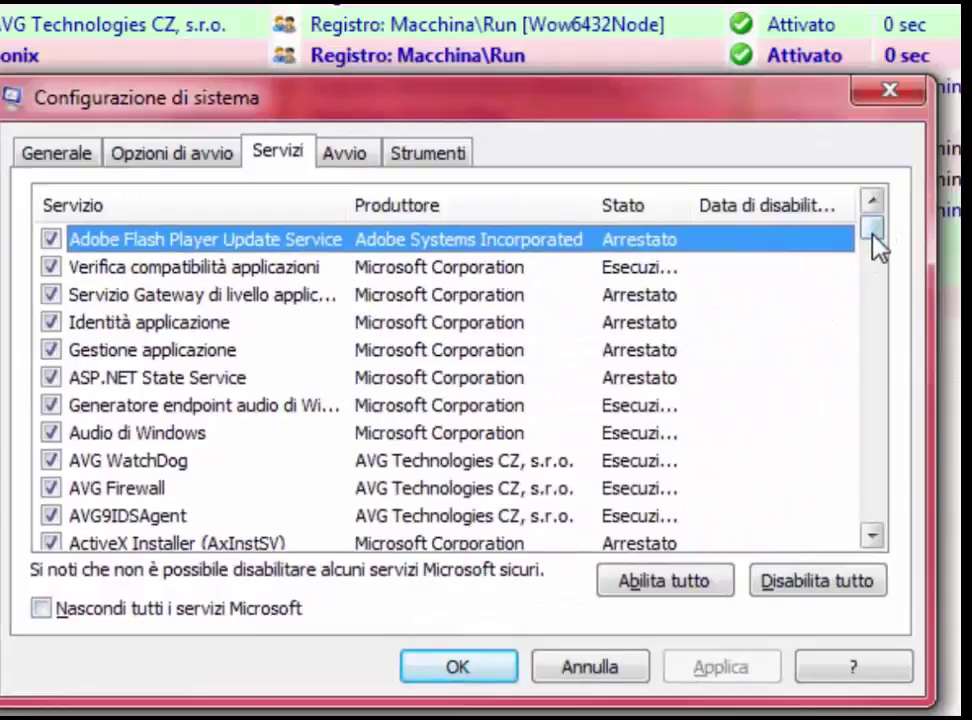
{"action": "left_click_drag", "start_coordinate": [876, 243], "coordinate": [870, 515]}
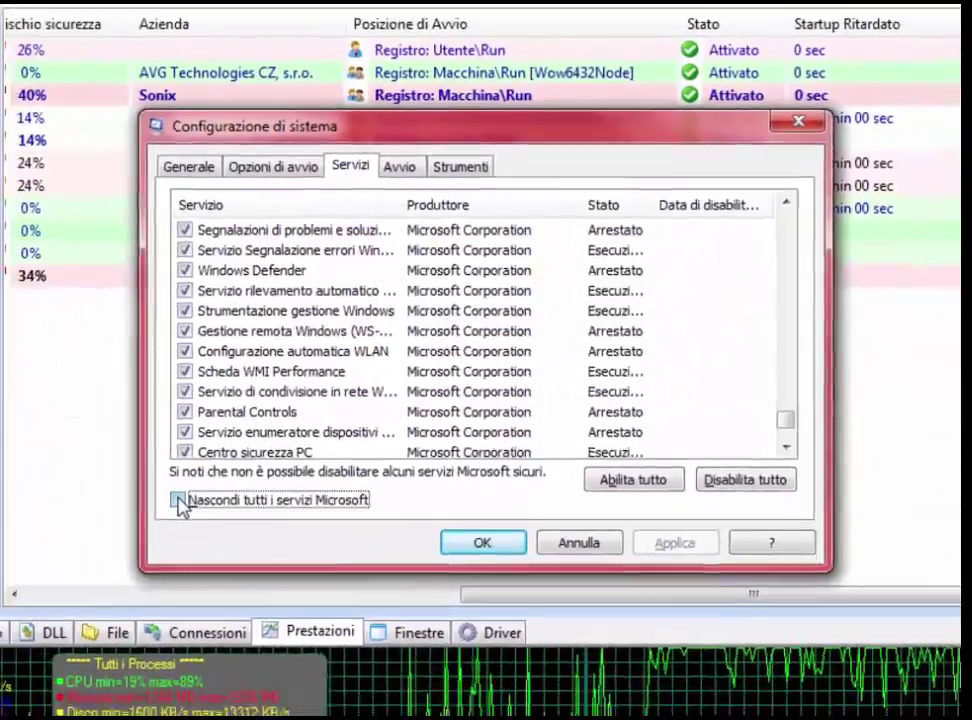
Hide all Microsoft services in System Configuration and review the third-party services.
{"action": "left_click", "coordinate": [147, 524]}
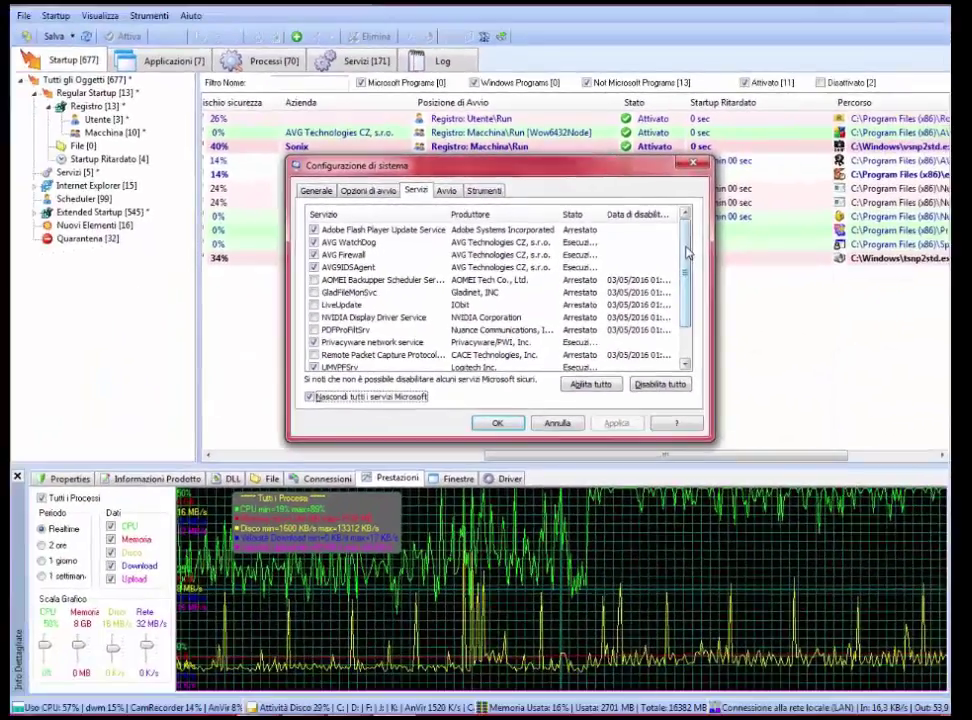
{"action": "left_click_drag", "start_coordinate": [686, 253], "coordinate": [684, 305]}
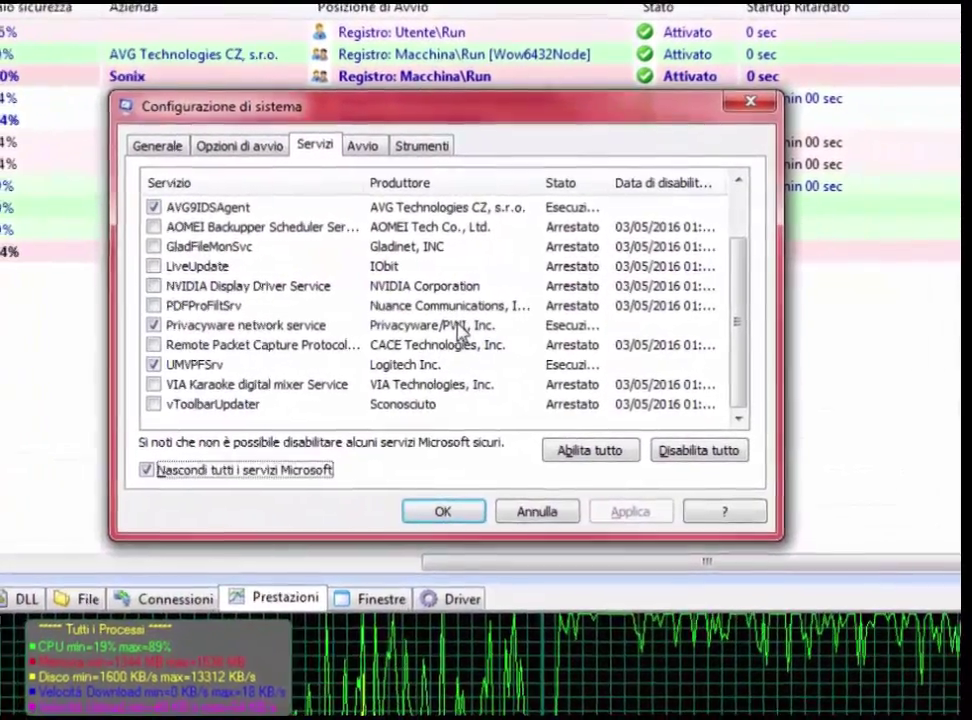
{"action": "scroll", "coordinate": [415, 310], "scroll_direction": "up", "scroll_amount": 1}
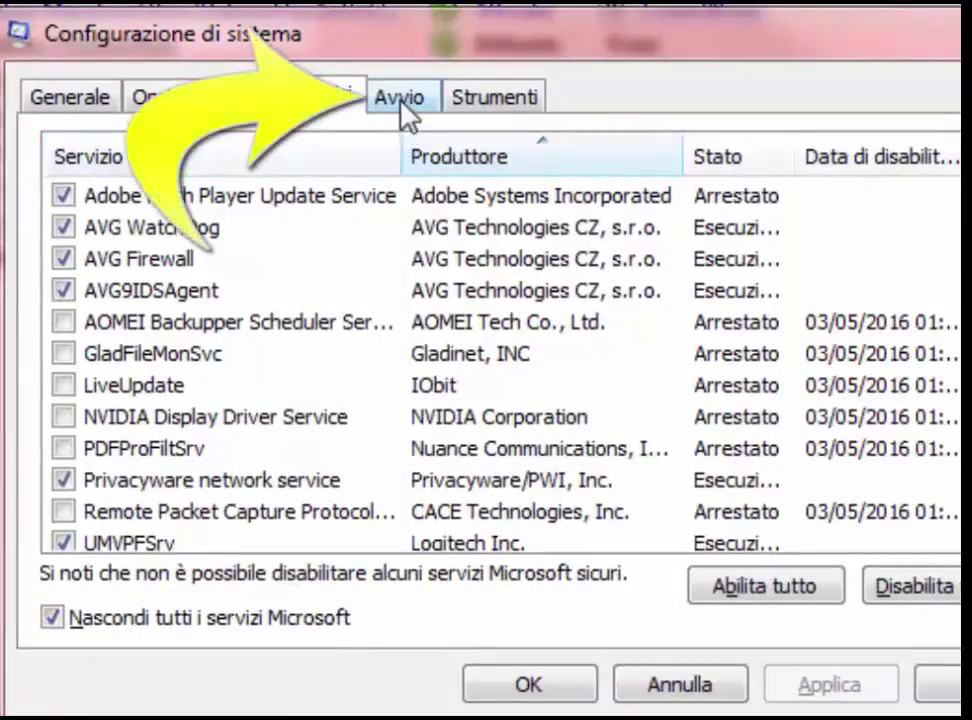
Show the startup items in System Configuration, and check the monitored programs in Total Uninstall before returning.
{"action": "left_click", "coordinate": [401, 100]}
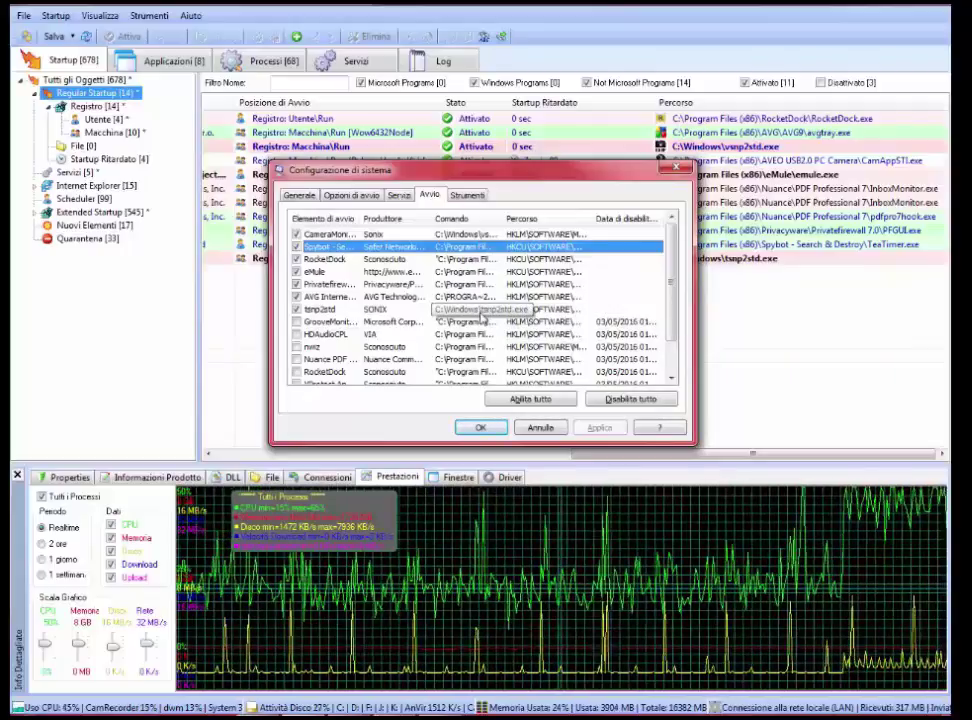
{"action": "key", "text": "alt+Tab"}
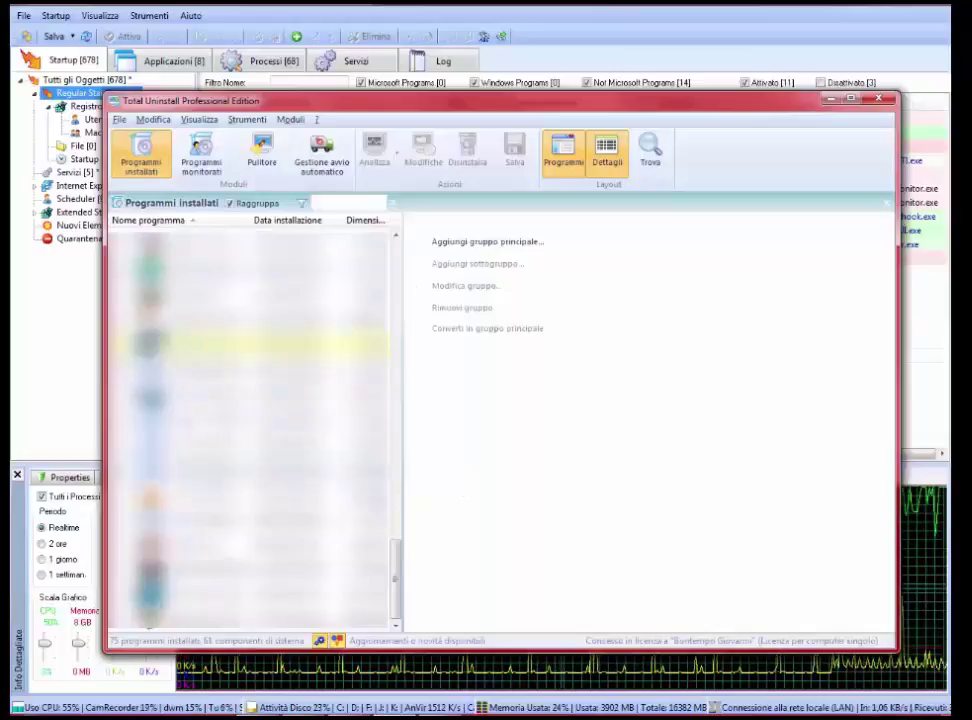
{"action": "left_click_drag", "start_coordinate": [393, 574], "coordinate": [397, 260]}
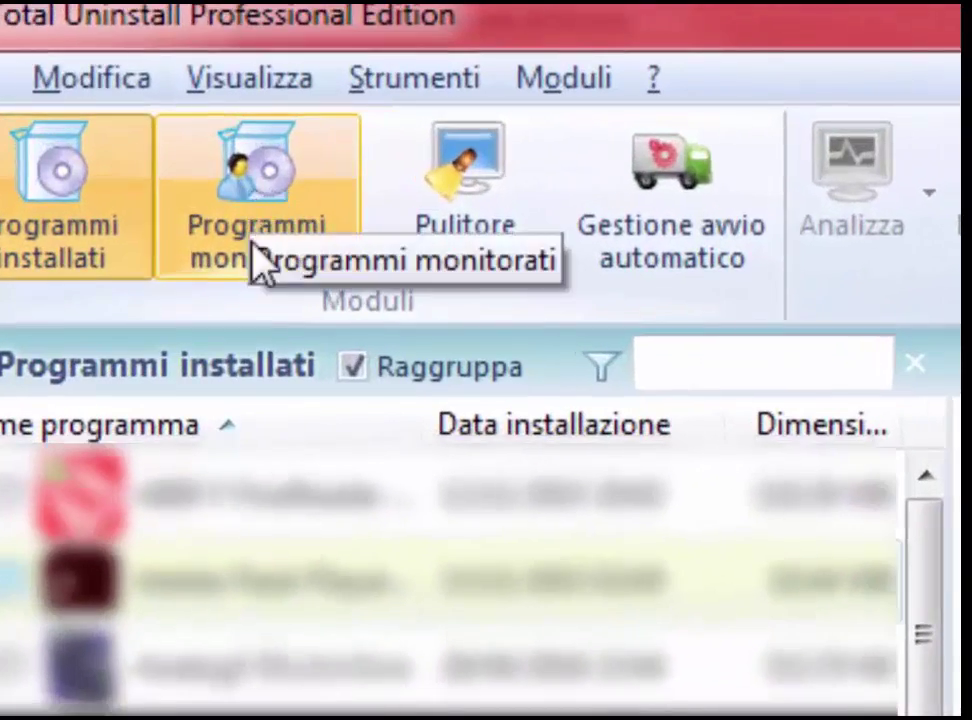
{"action": "left_click", "coordinate": [262, 185]}
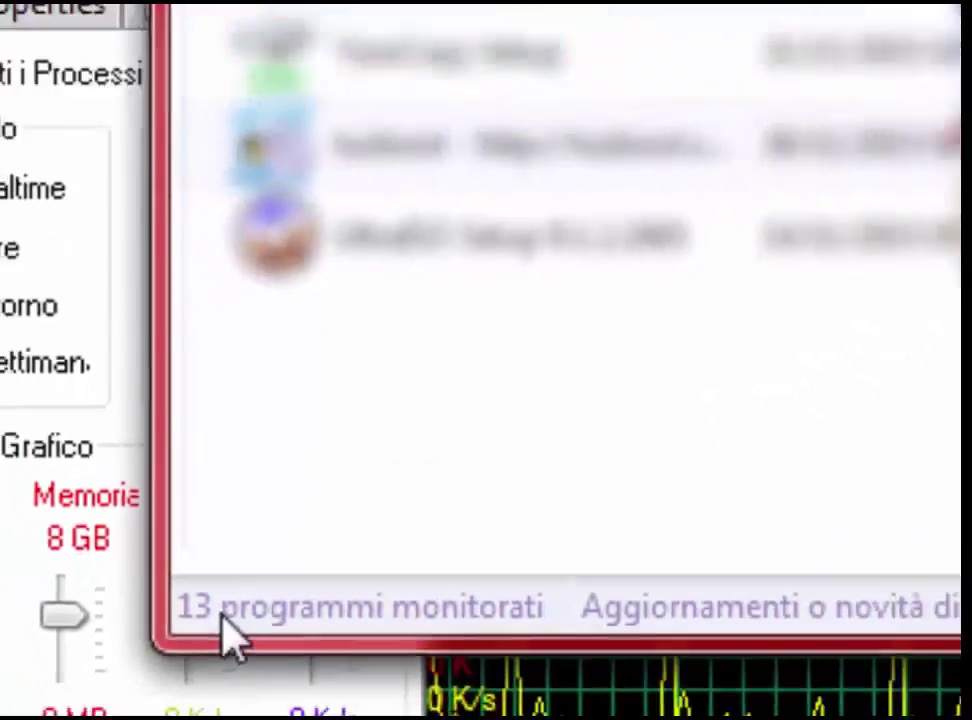
{"action": "key", "text": "alt+Tab"}
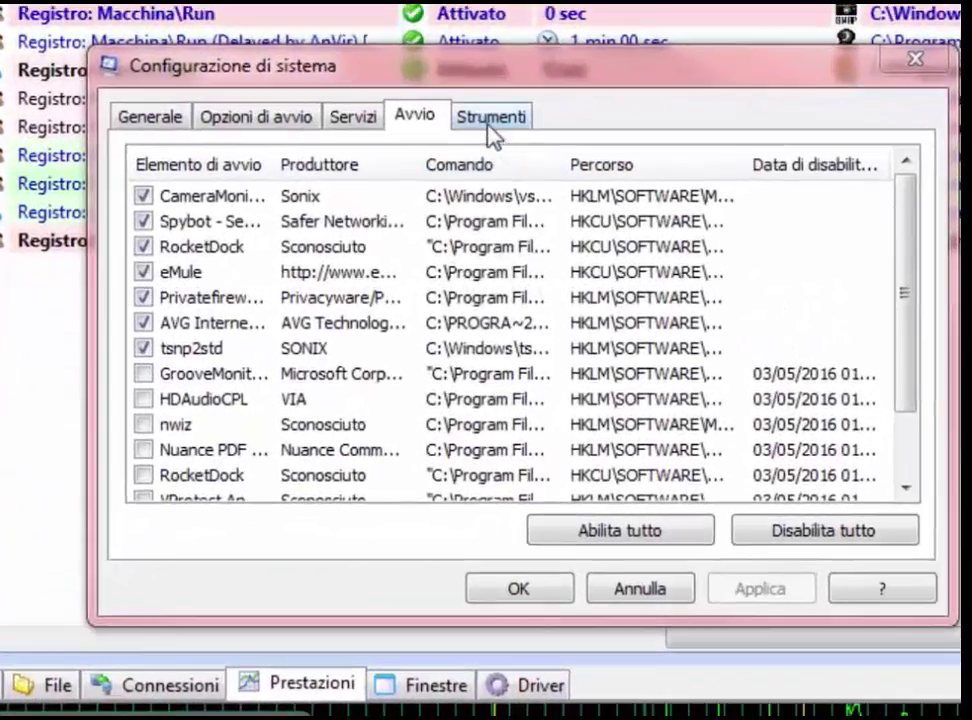
Show the System Configuration tools and select Centro operativo to view its command.
{"action": "left_click", "coordinate": [491, 122]}
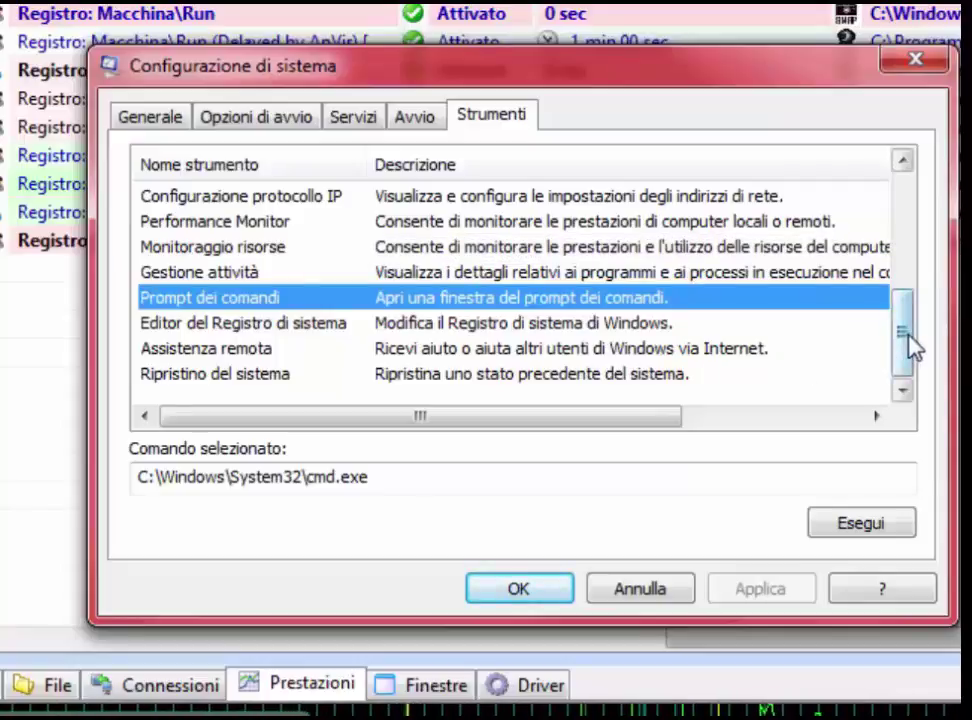
{"action": "left_click_drag", "start_coordinate": [910, 345], "coordinate": [950, 210]}
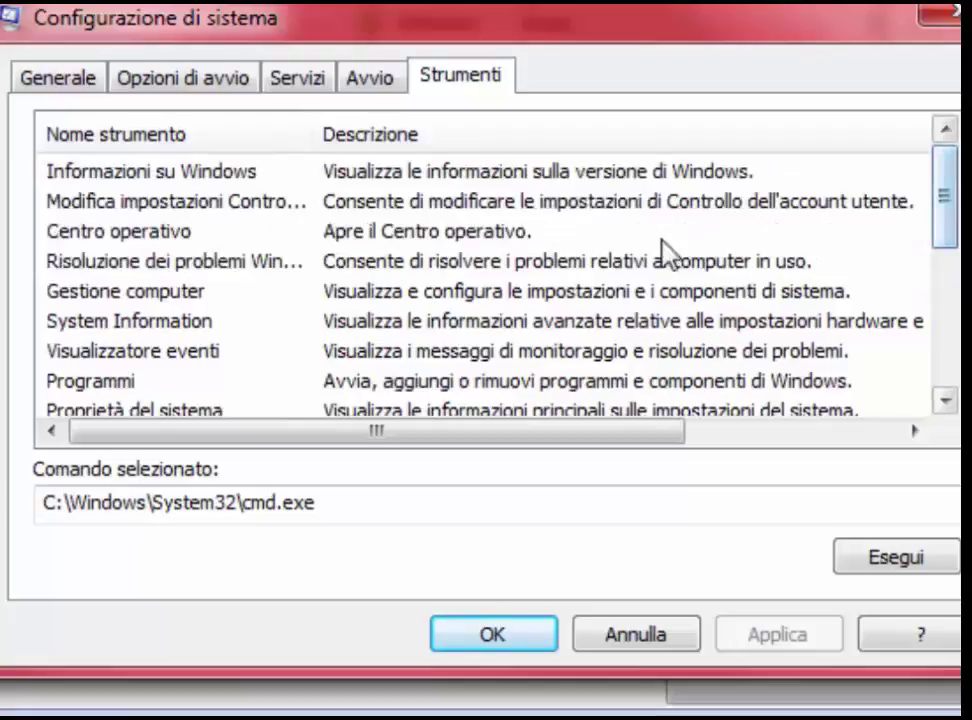
{"action": "left_click", "coordinate": [478, 243]}
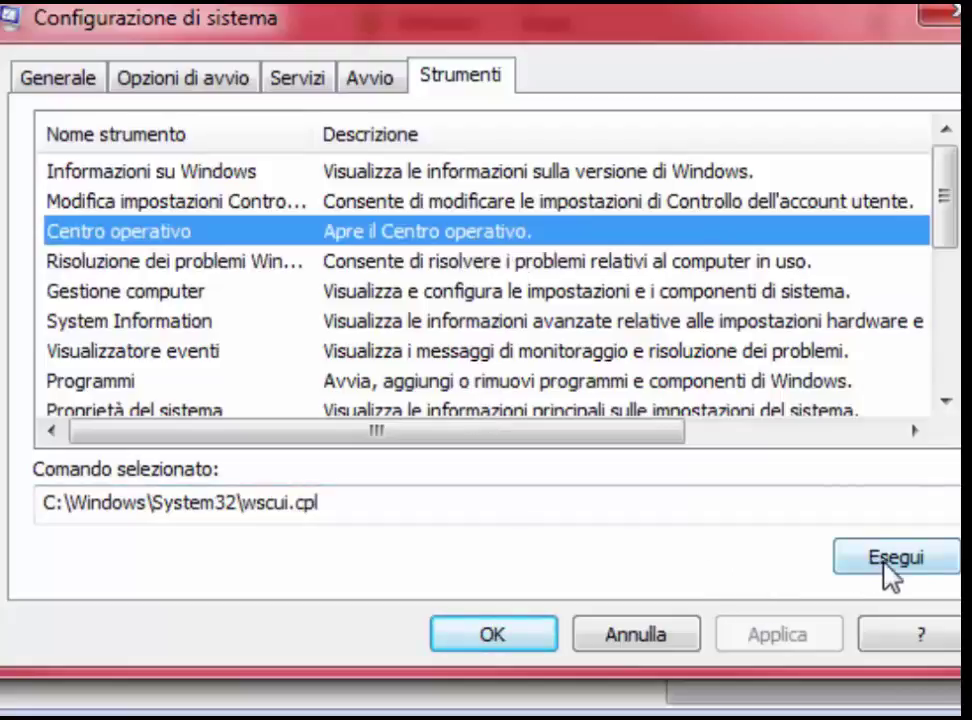
Launch Prompt dei comandi from the System Configuration tools, then enlarge and reposition its window.
{"action": "scroll", "coordinate": [586, 260], "scroll_direction": "down", "scroll_amount": 1}
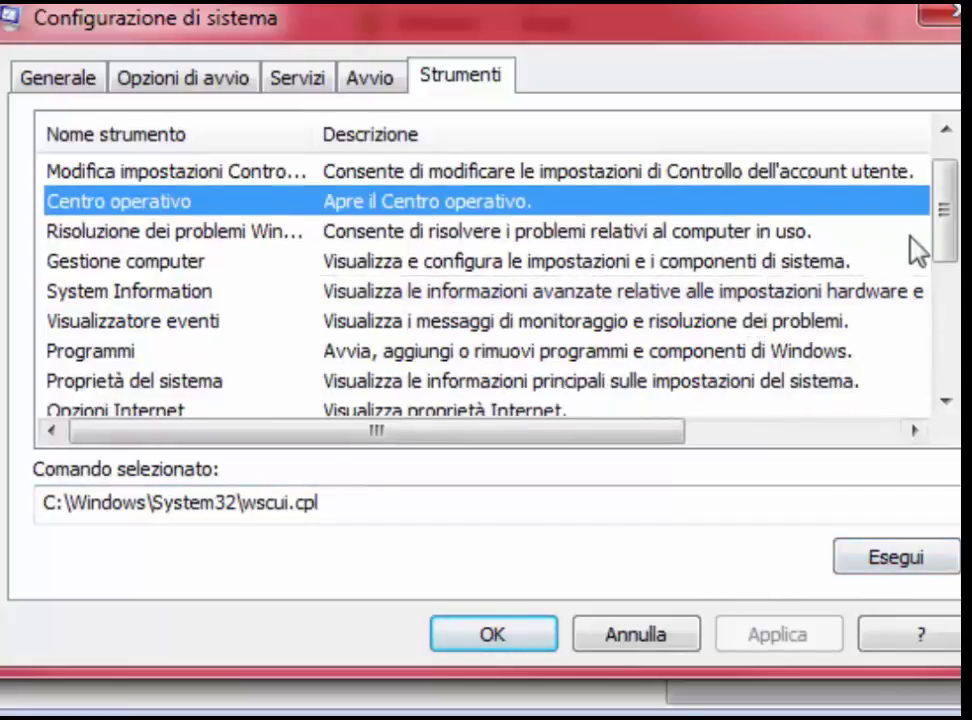
{"action": "left_click_drag", "start_coordinate": [955, 217], "coordinate": [955, 340]}
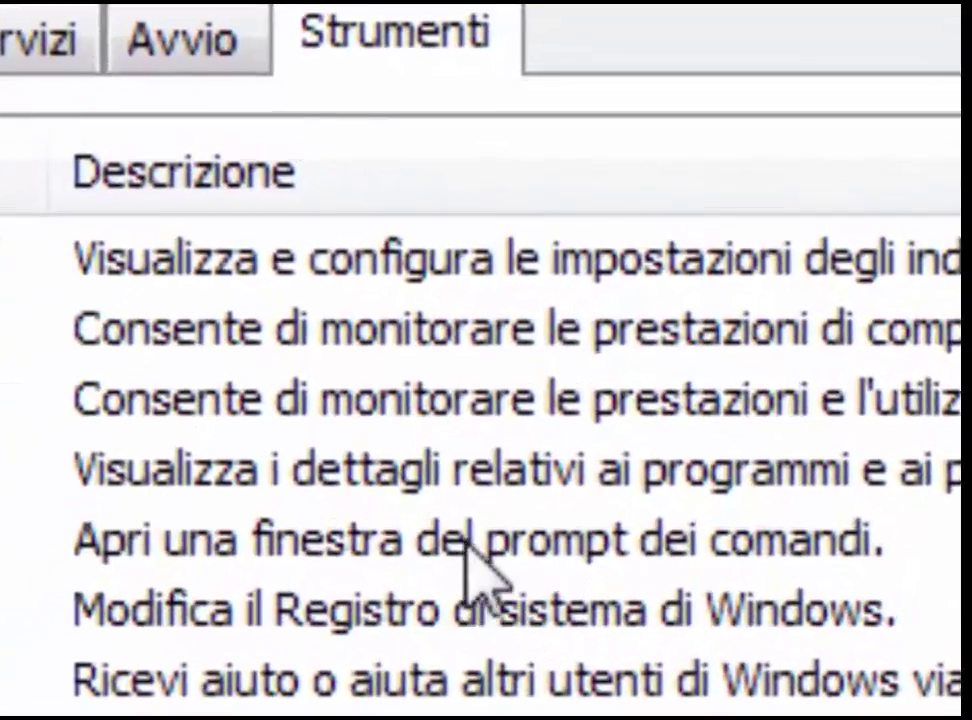
{"action": "left_click", "coordinate": [545, 555]}
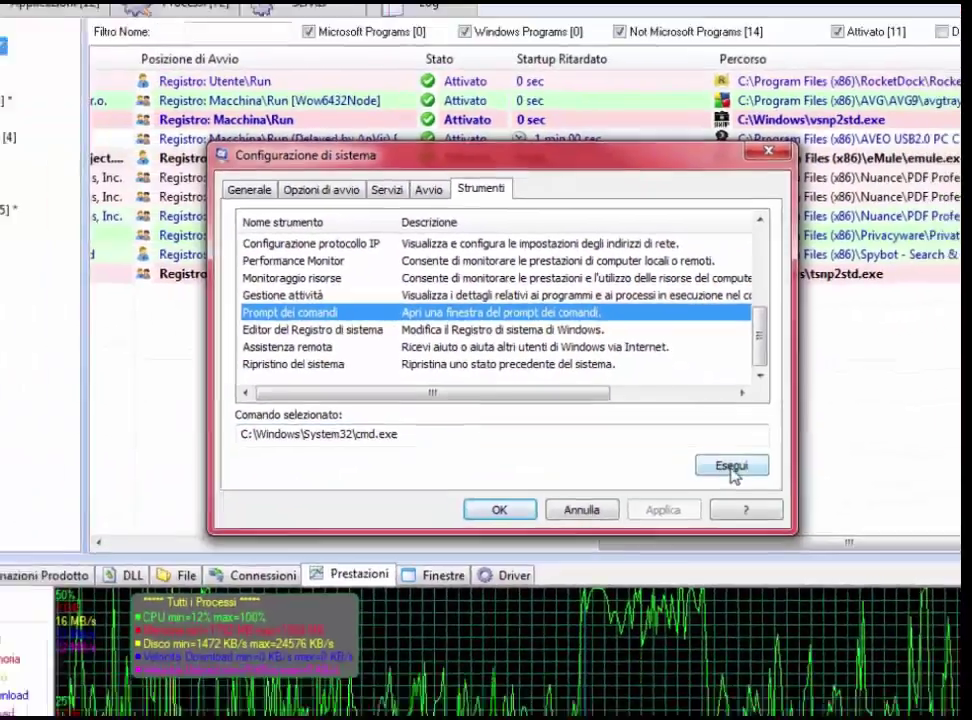
{"action": "left_click", "coordinate": [731, 467]}
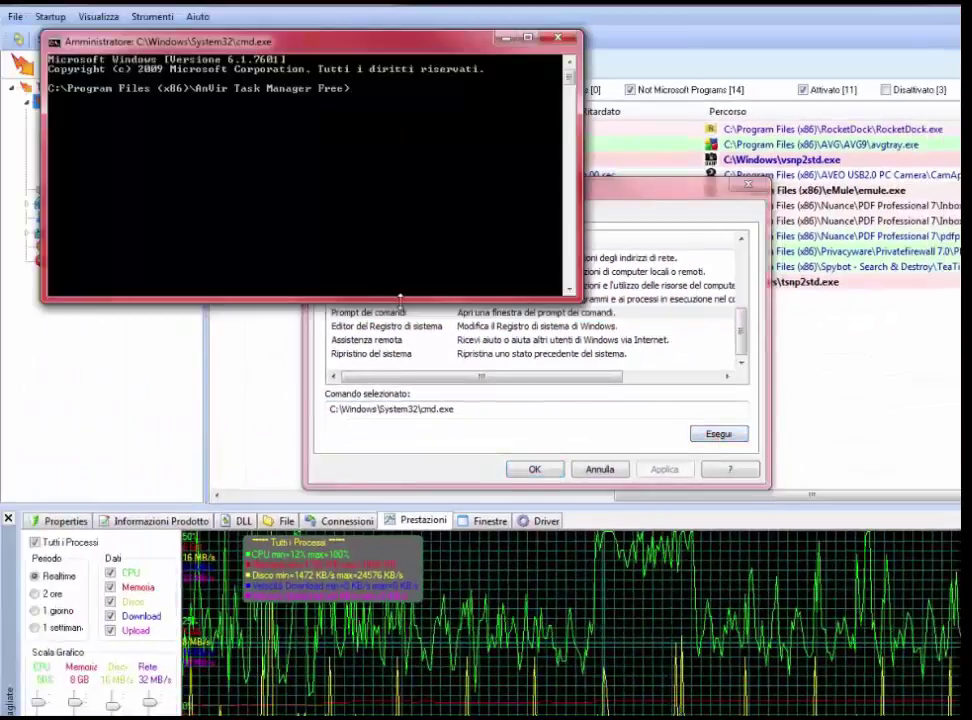
{"action": "left_click_drag", "start_coordinate": [400, 299], "coordinate": [427, 628]}
{"action": "left_click_drag", "start_coordinate": [401, 43], "coordinate": [421, 113]}
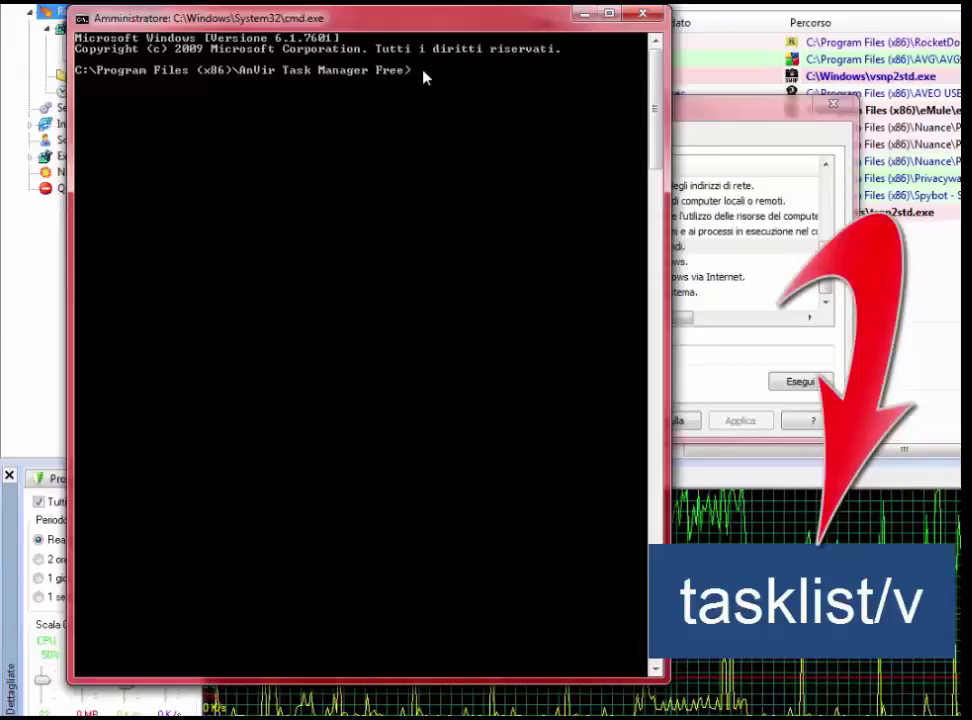
Run tasklist/v in the command prompt and look through the detailed process list.
{"action": "type", "text": "tas"}
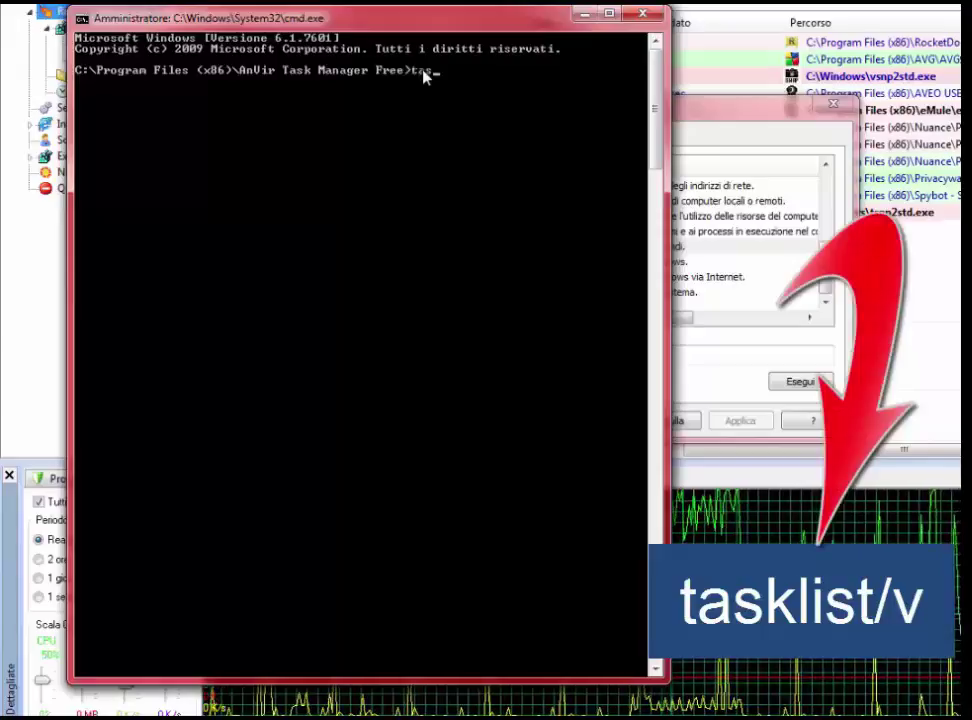
{"action": "type", "text": "klist"}
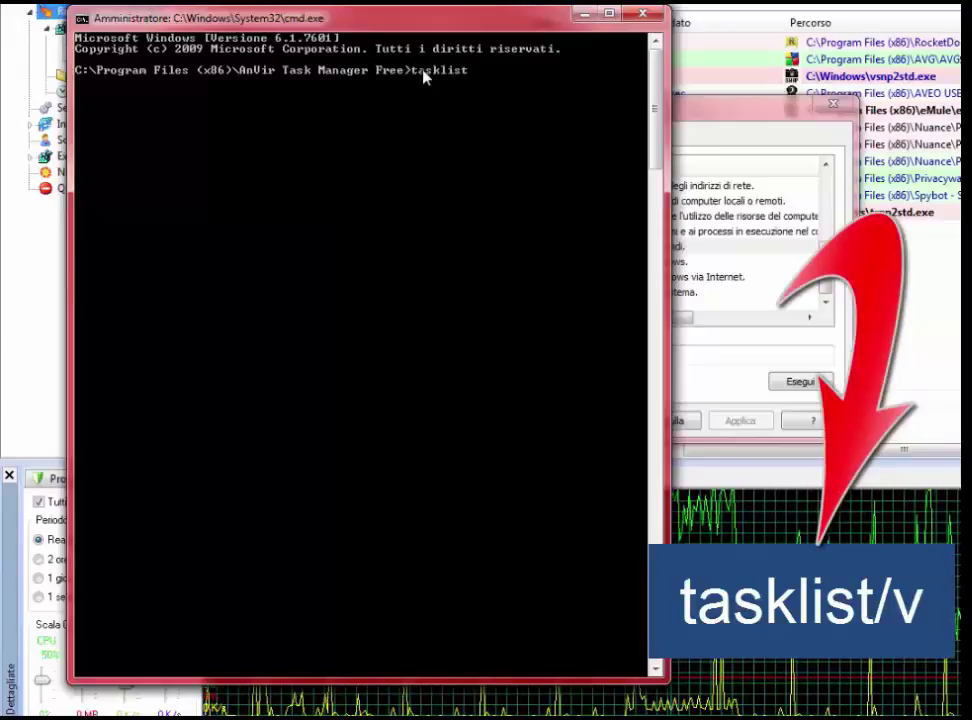
{"action": "type", "text": "/"}
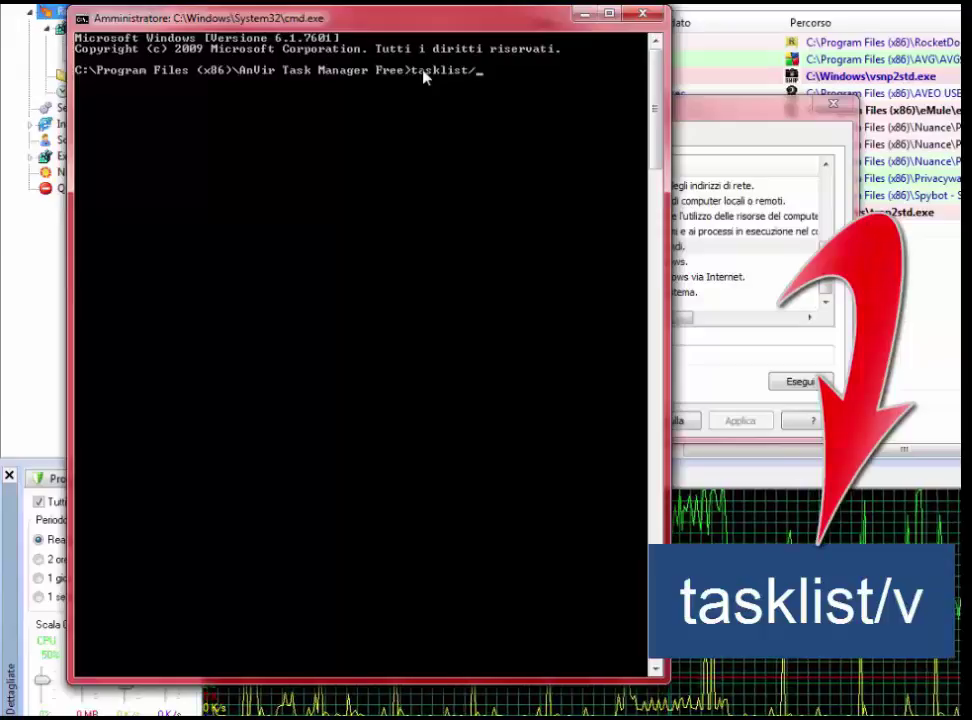
{"action": "type", "text": "v"}
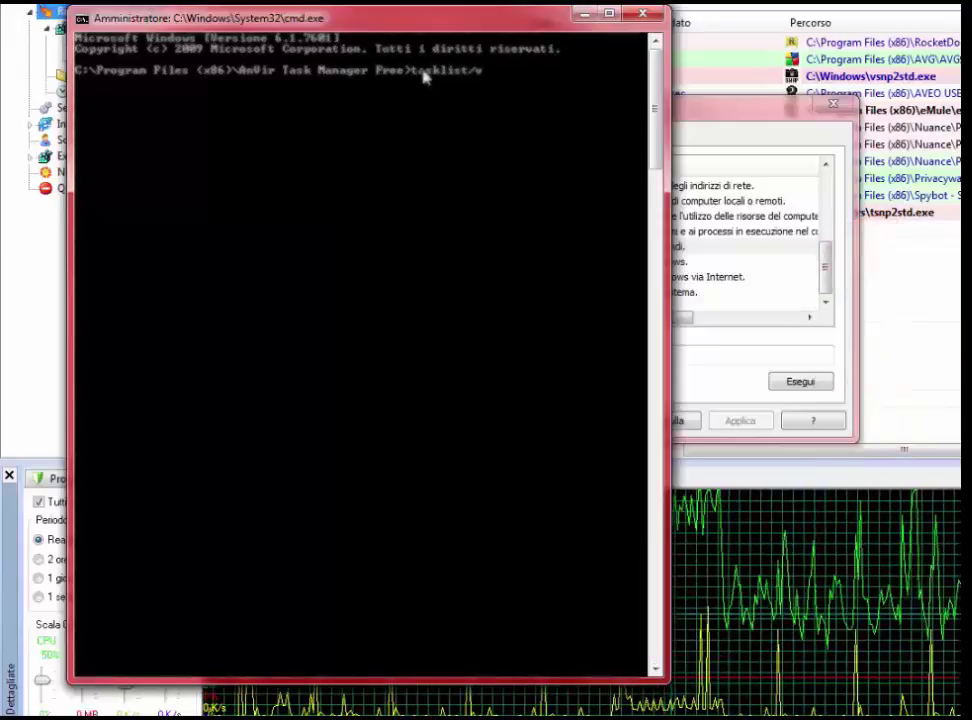
{"action": "key", "text": "Return"}
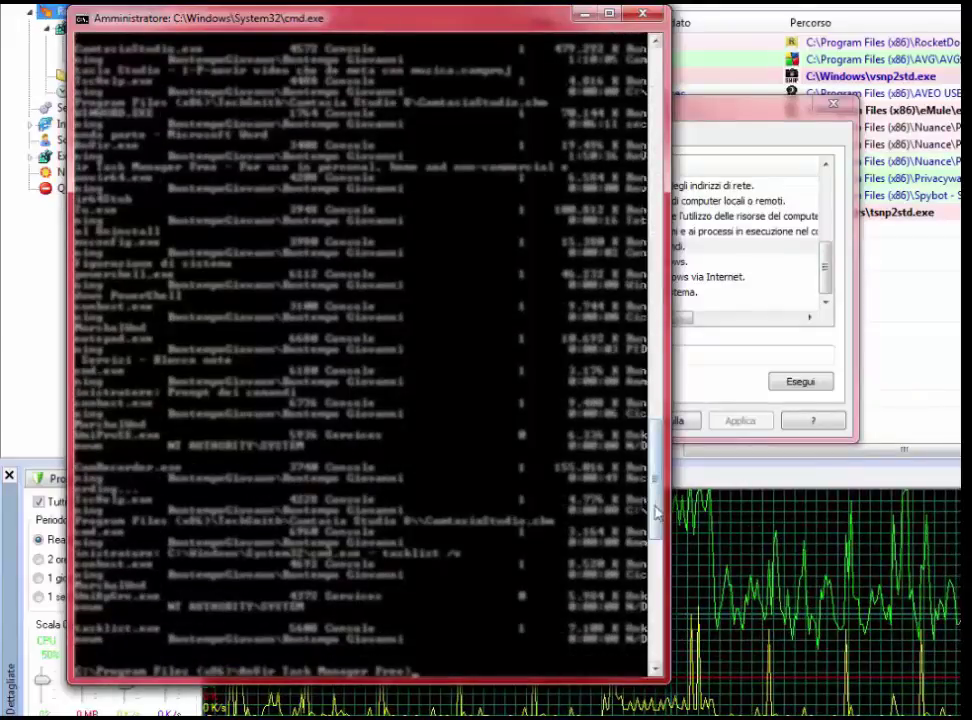
{"action": "left_click_drag", "start_coordinate": [660, 505], "coordinate": [660, 590]}
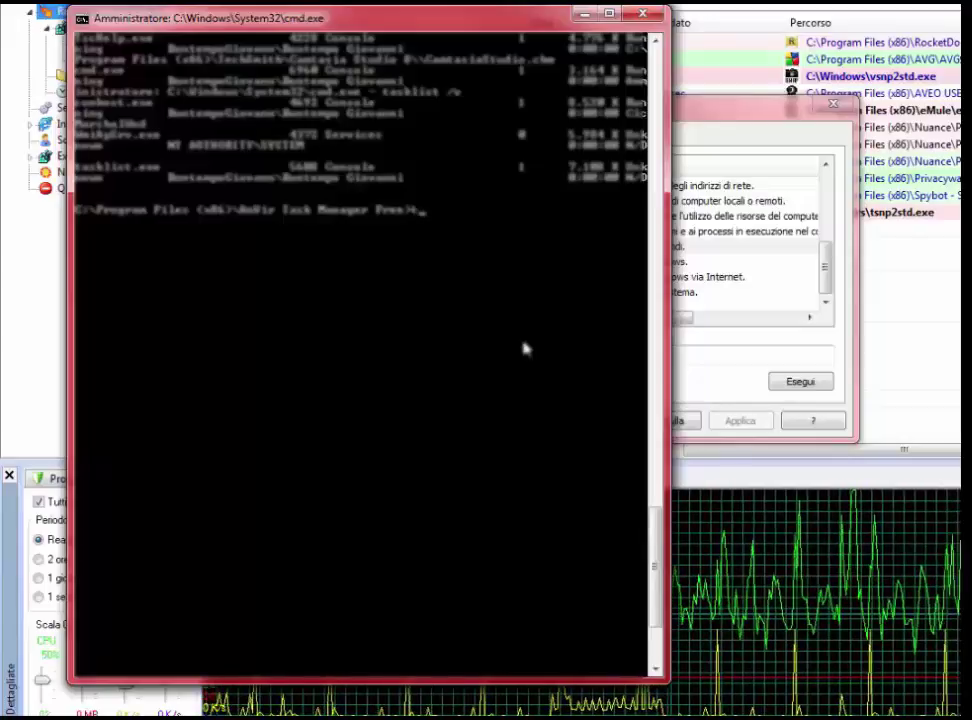
Run tasklist/svc in the command prompt and review the services hosted by each process.
{"action": "type", "text": "taskl"}
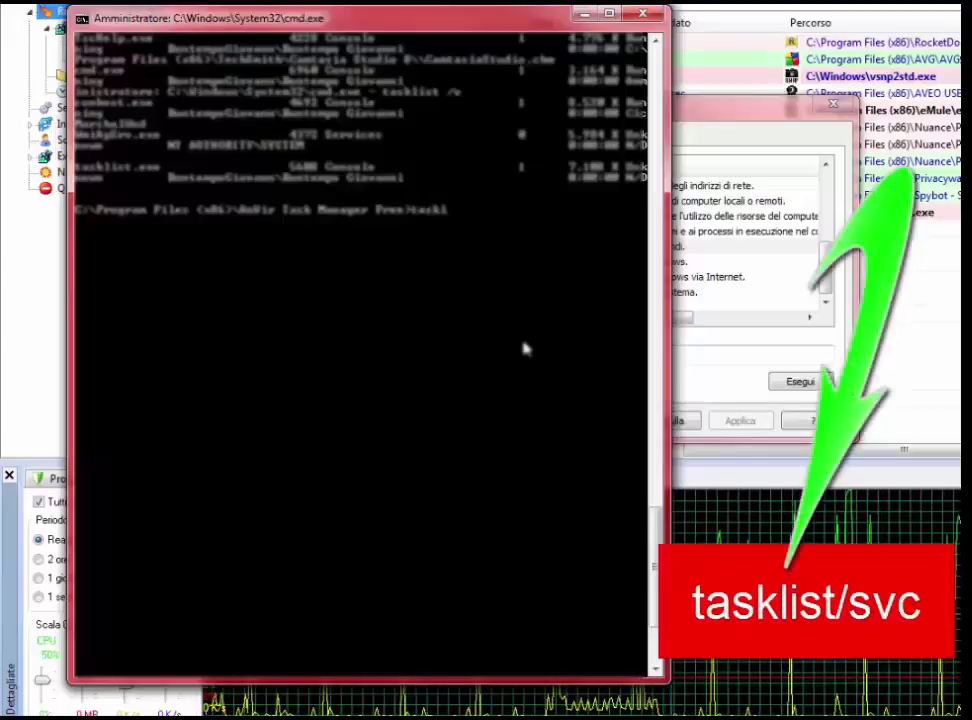
{"action": "type", "text": "i"}
{"action": "type", "text": "t/"}
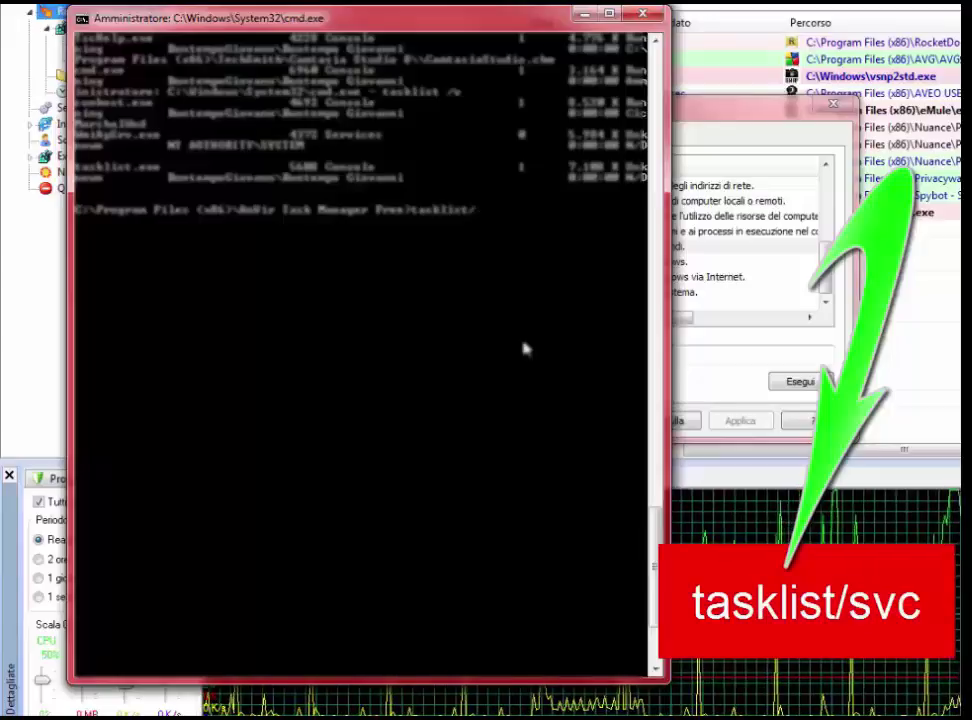
{"action": "type", "text": "s"}
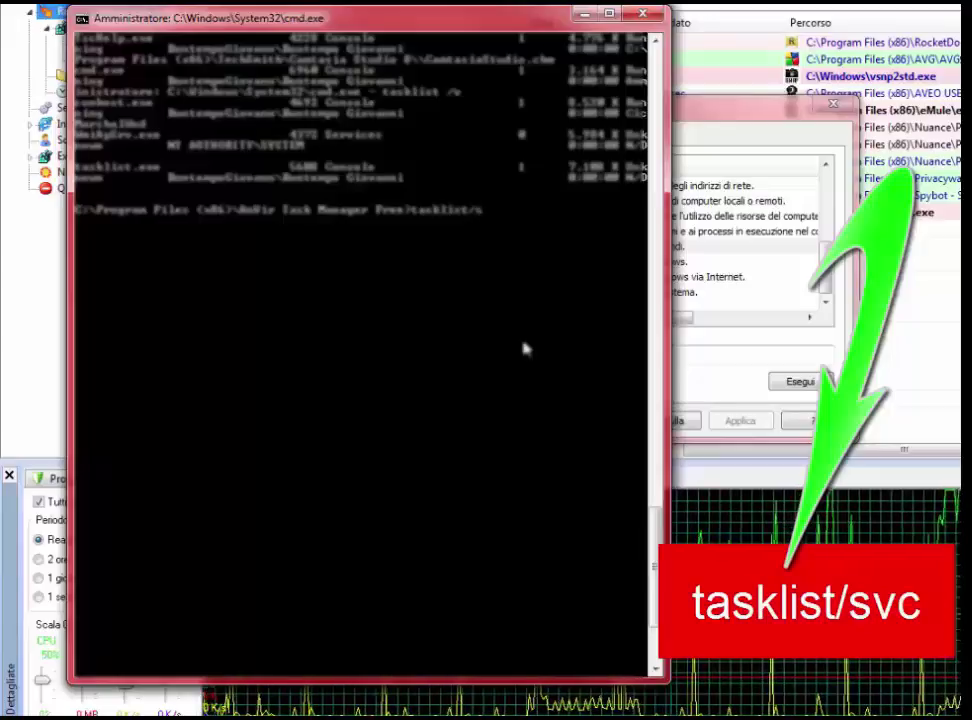
{"action": "type", "text": "vc"}
{"action": "key", "text": "Return"}
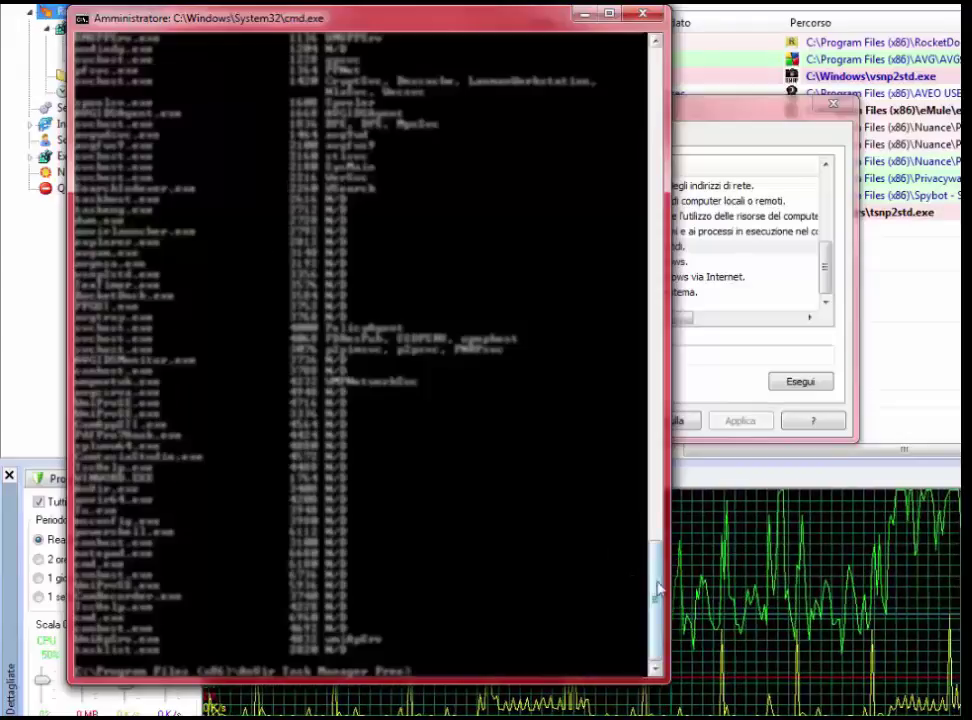
{"action": "mouse_move", "coordinate": [657, 590]}
{"action": "left_mouse_down"}
{"action": "mouse_move", "coordinate": [660, 116]}
{"action": "mouse_move", "coordinate": [657, 570]}
{"action": "left_mouse_up"}
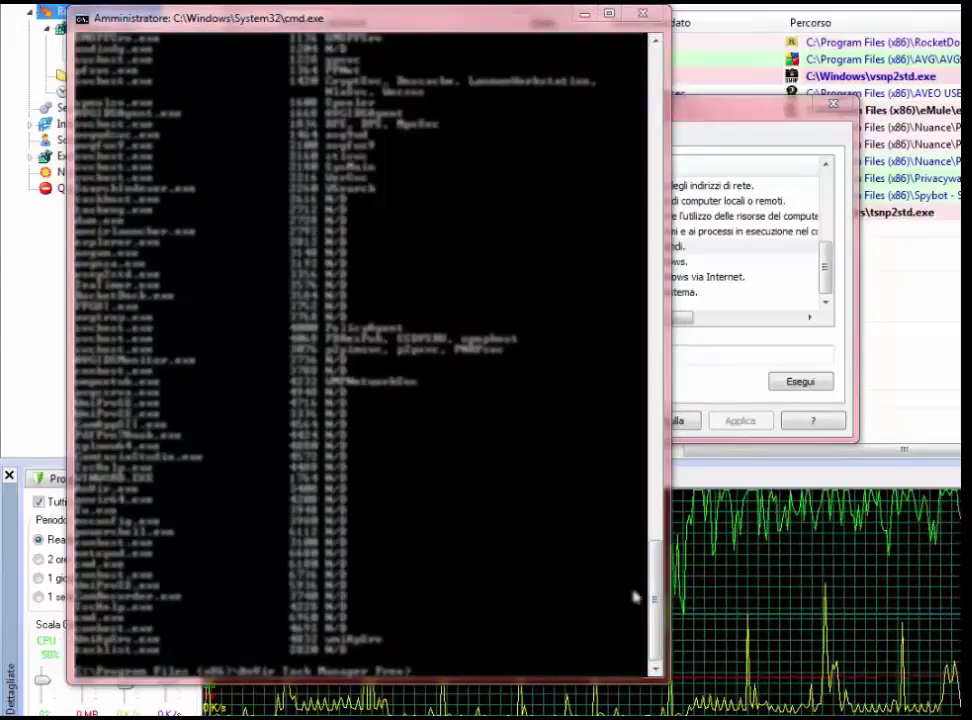
{"action": "mouse_move", "coordinate": [657, 594]}
{"action": "left_mouse_down"}
{"action": "mouse_move", "coordinate": [649, 432]}
{"action": "mouse_move", "coordinate": [664, 143]}
{"action": "mouse_move", "coordinate": [655, 90]}
{"action": "mouse_move", "coordinate": [646, 352]}
{"action": "mouse_move", "coordinate": [664, 536]}
{"action": "mouse_move", "coordinate": [657, 603]}
{"action": "left_mouse_up"}
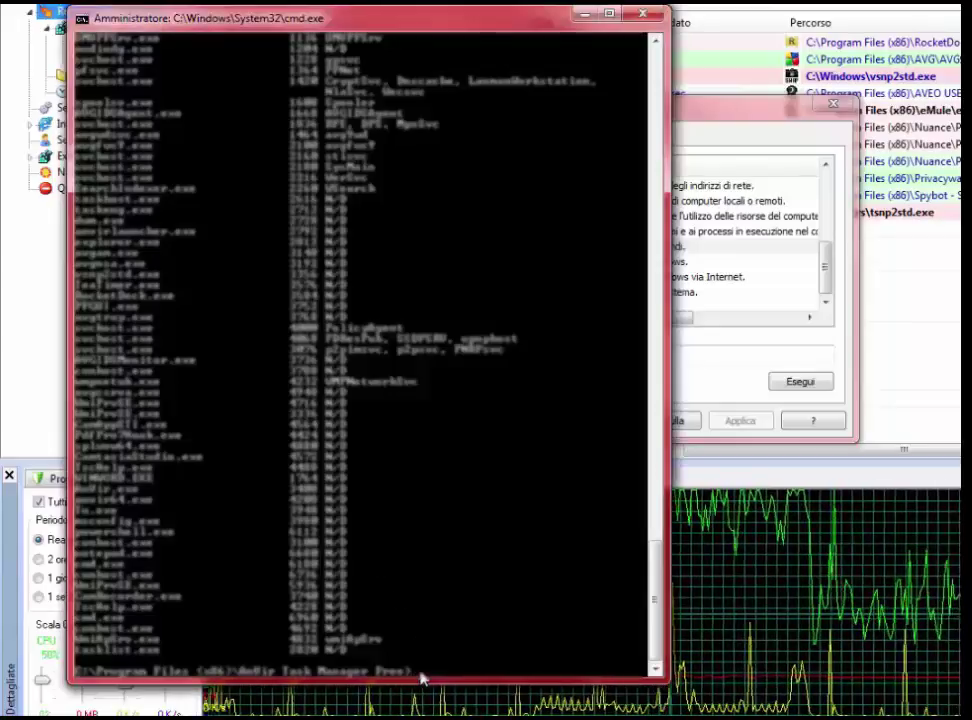
Run tasklist/m, review the DLL modules loaded by each process, and close the command prompt.
{"action": "type", "text": "taskl"}
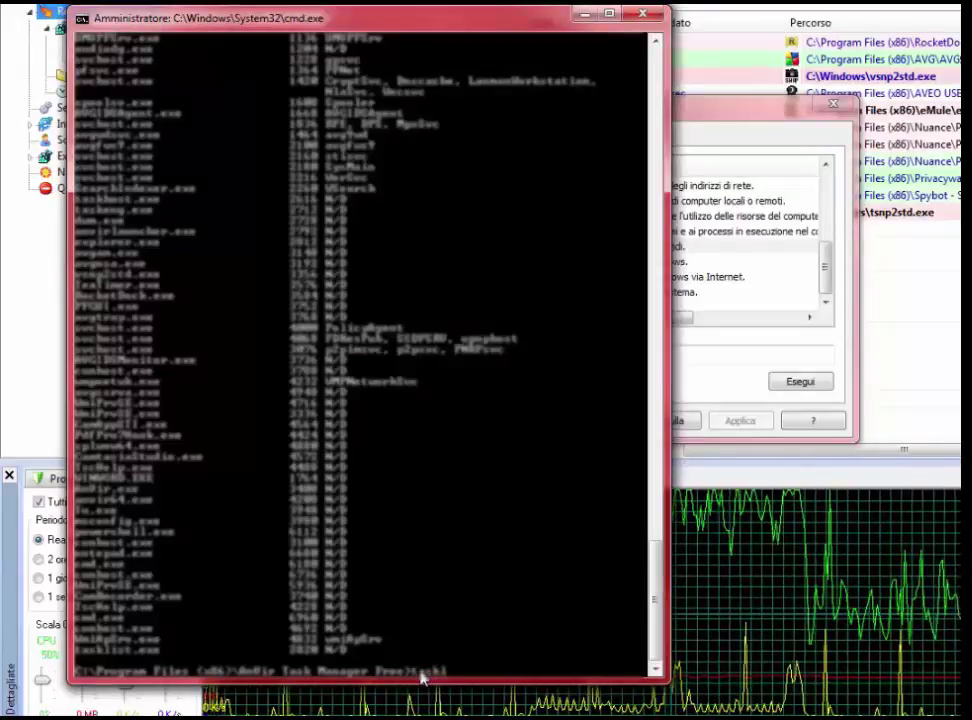
{"action": "type", "text": "ist"}
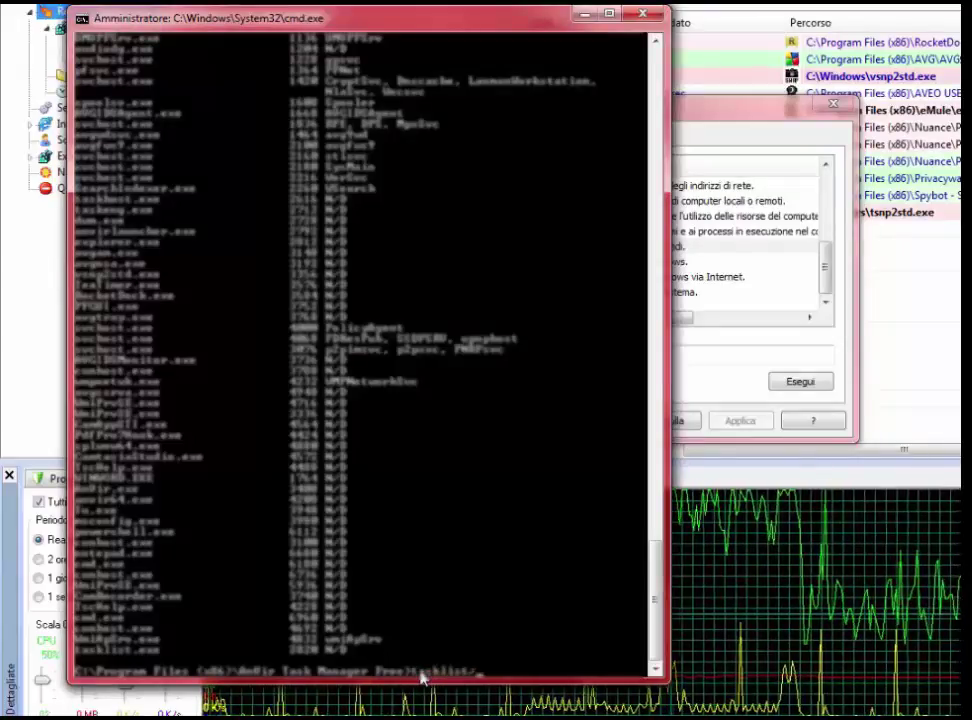
{"action": "type", "text": "/m"}
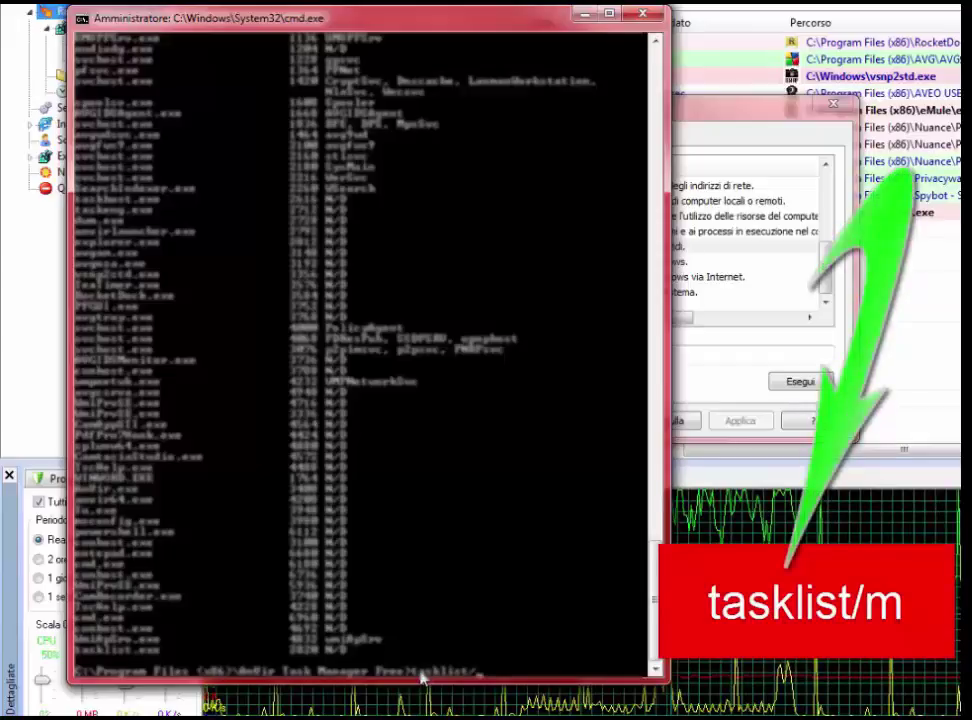
{"action": "key", "text": "Return"}
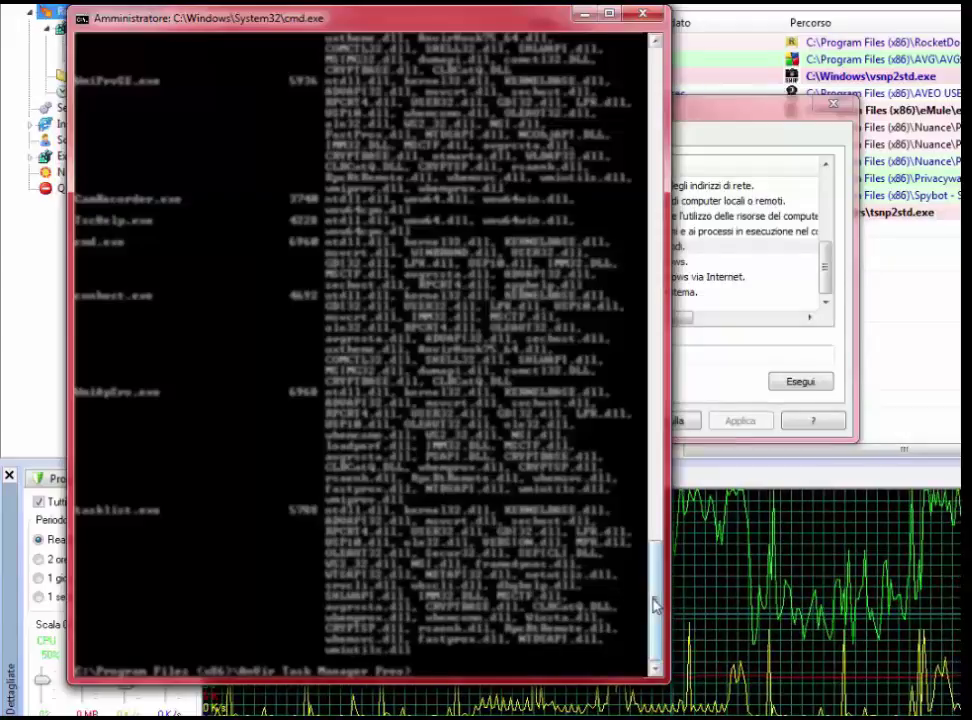
{"action": "left_click_drag", "start_coordinate": [655, 605], "coordinate": [655, 104]}
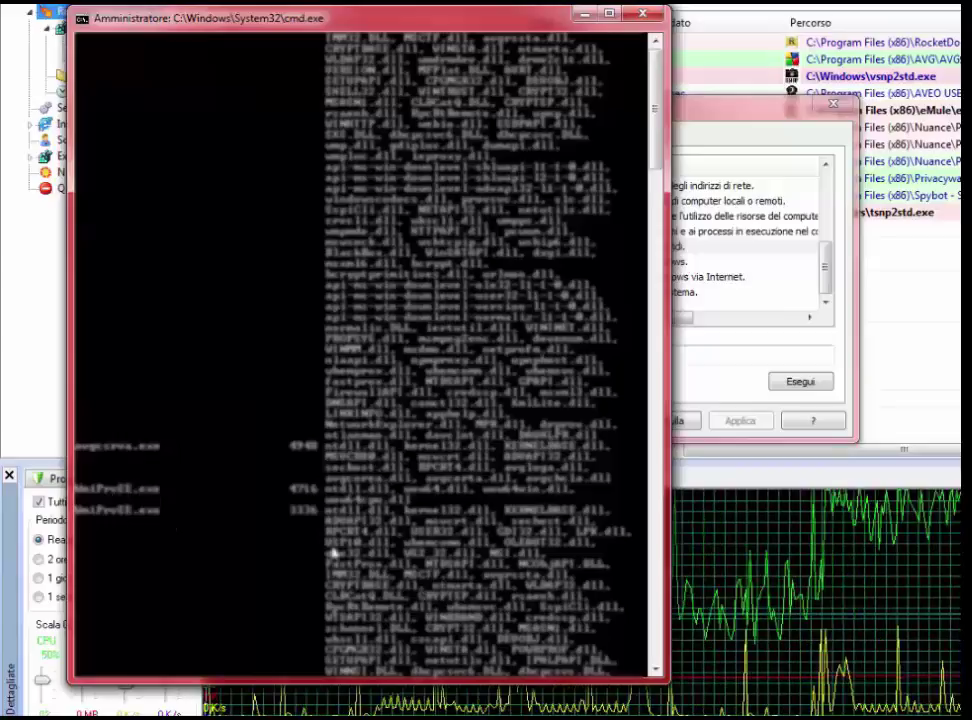
{"action": "scroll", "coordinate": [632, 287], "scroll_direction": "down", "scroll_amount": 10}
{"action": "scroll", "coordinate": [632, 287], "scroll_direction": "down", "scroll_amount": 15}
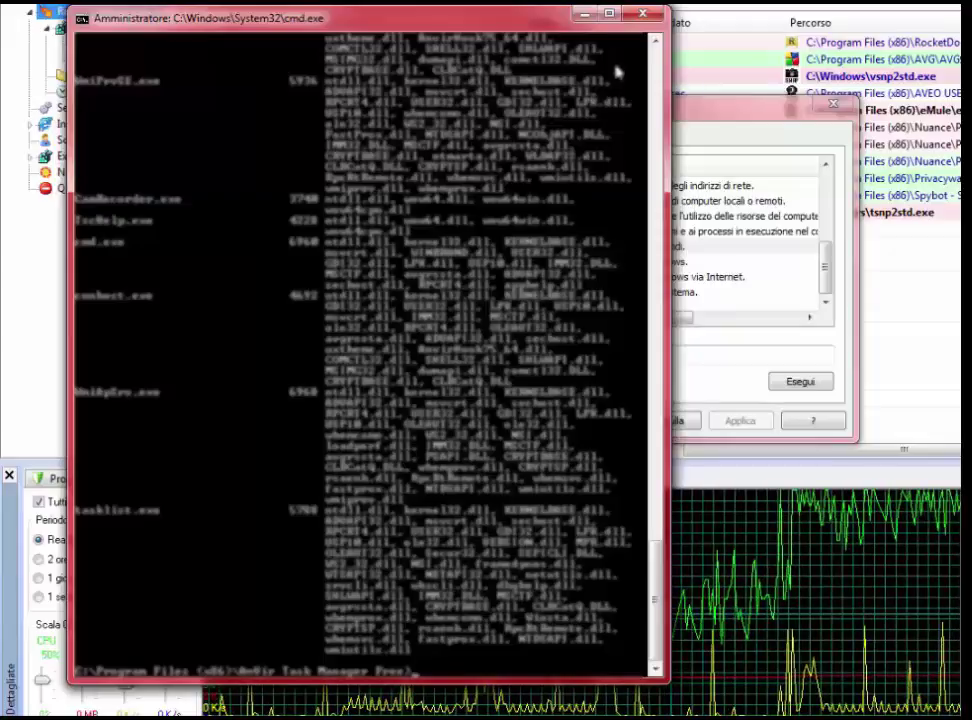
{"action": "left_click", "coordinate": [645, 14]}
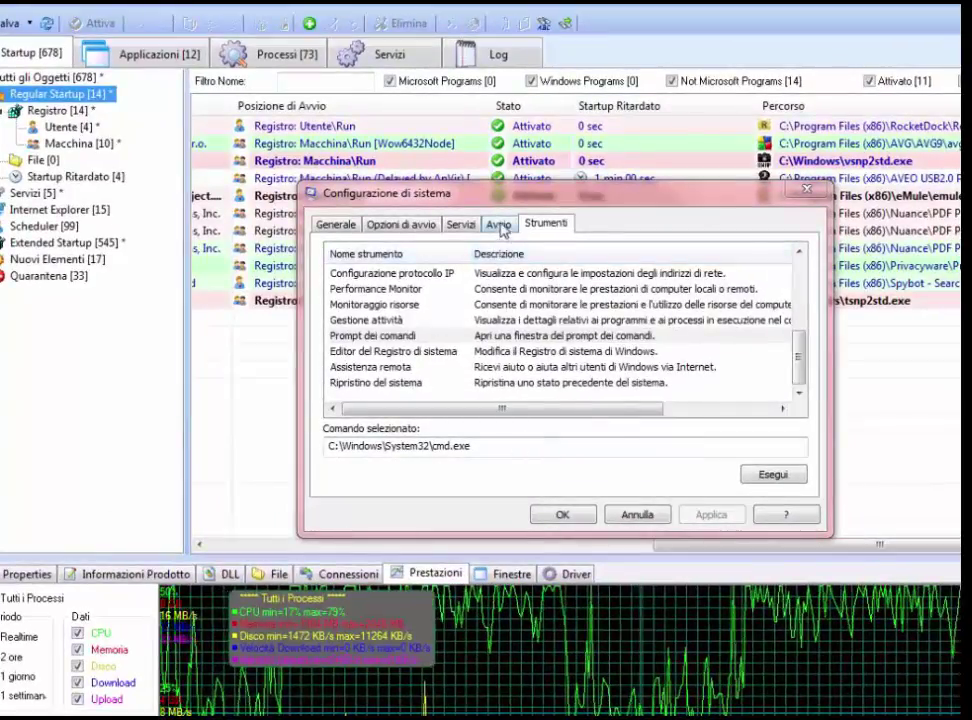
Show the startup items in System Configuration and inspect the commands of the Spybot and CameraMonitor entries.
{"action": "left_click", "coordinate": [502, 228]}
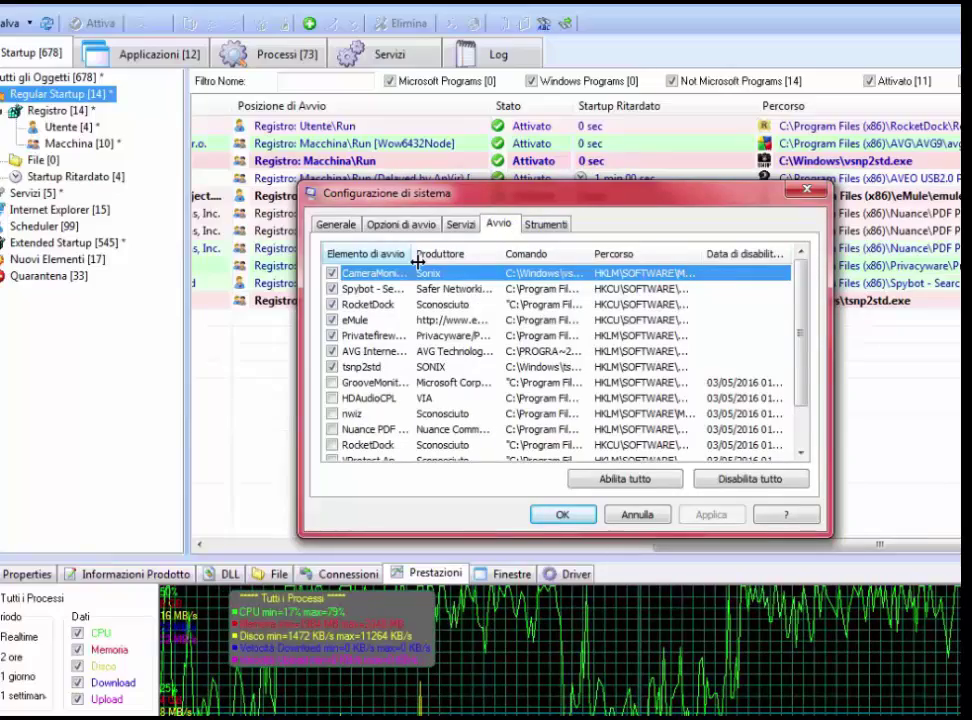
{"action": "left_click", "coordinate": [367, 293]}
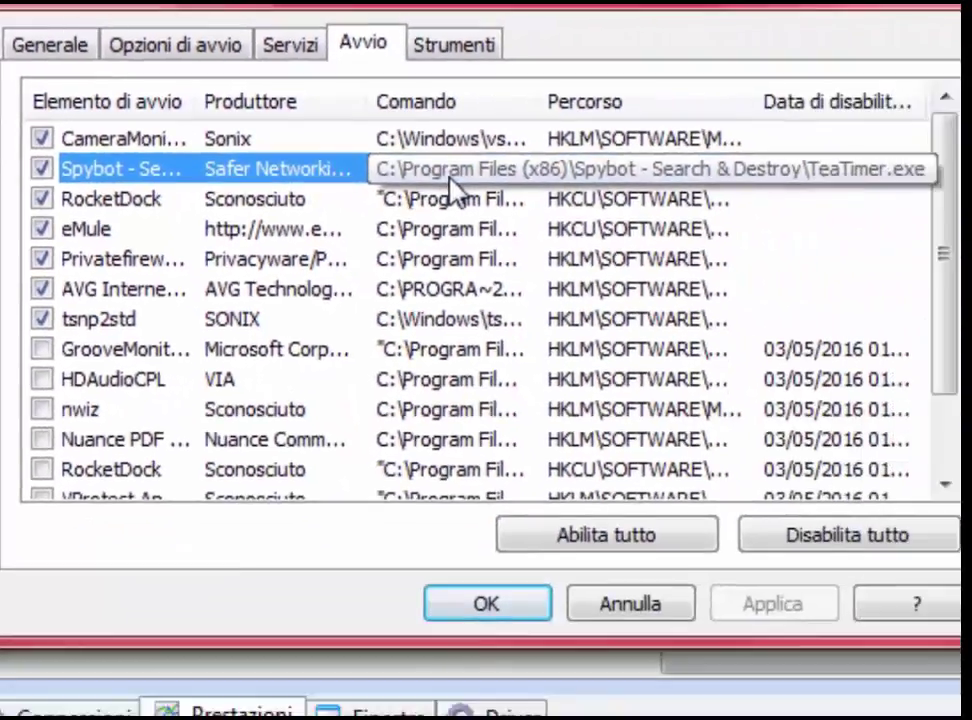
{"action": "left_click", "coordinate": [78, 175]}
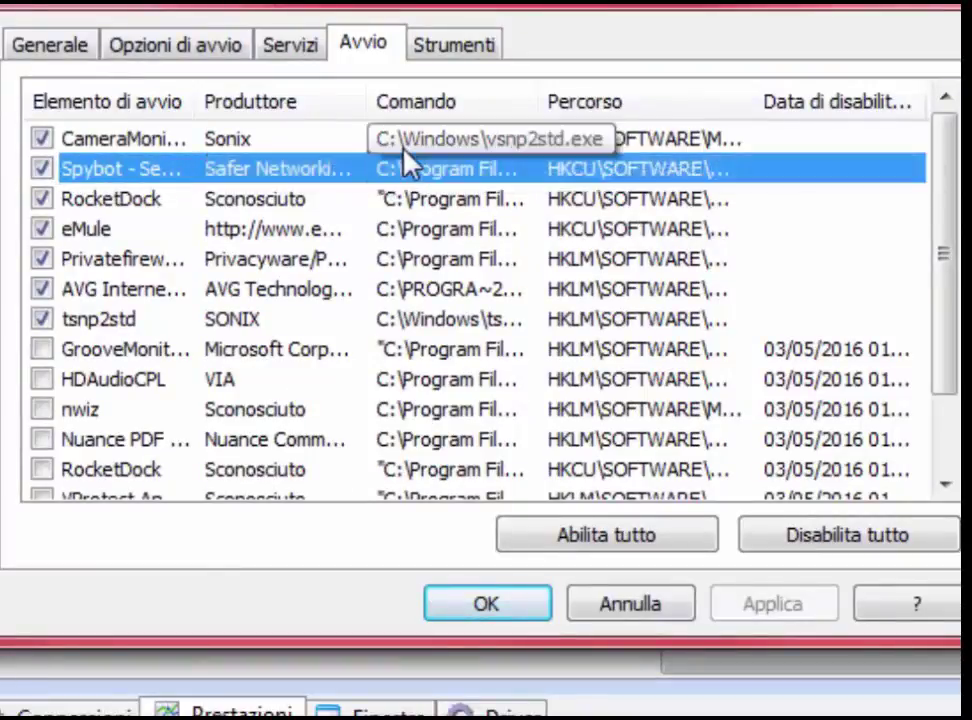
Review the third-party services and their disable dates in System Configuration, then close System Configuration.
{"action": "left_click", "coordinate": [292, 45]}
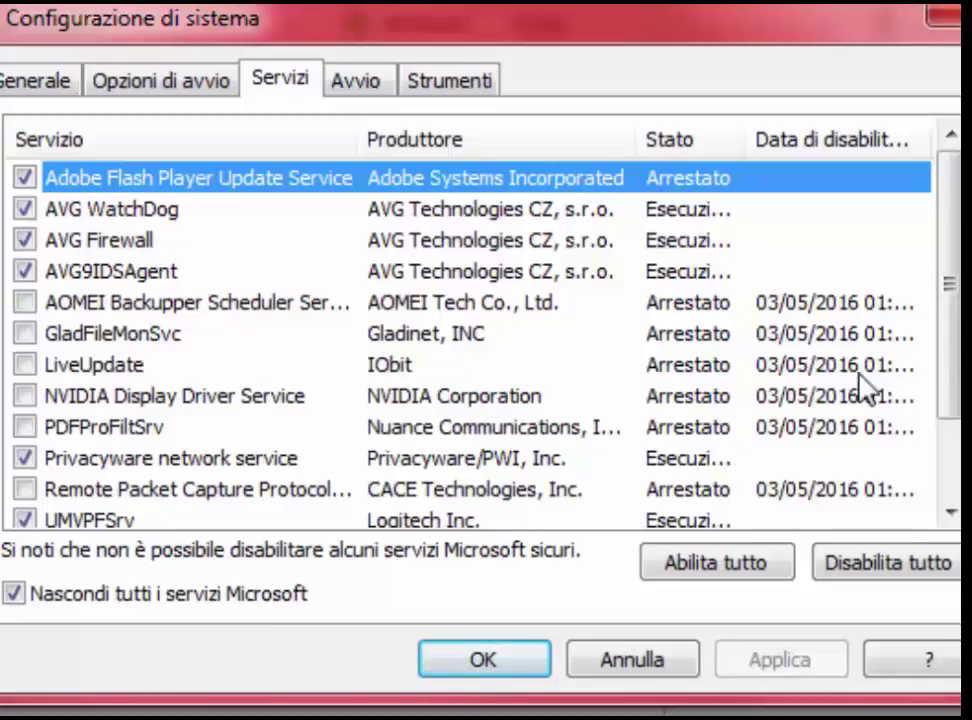
{"action": "left_click_drag", "start_coordinate": [955, 368], "coordinate": [950, 338]}
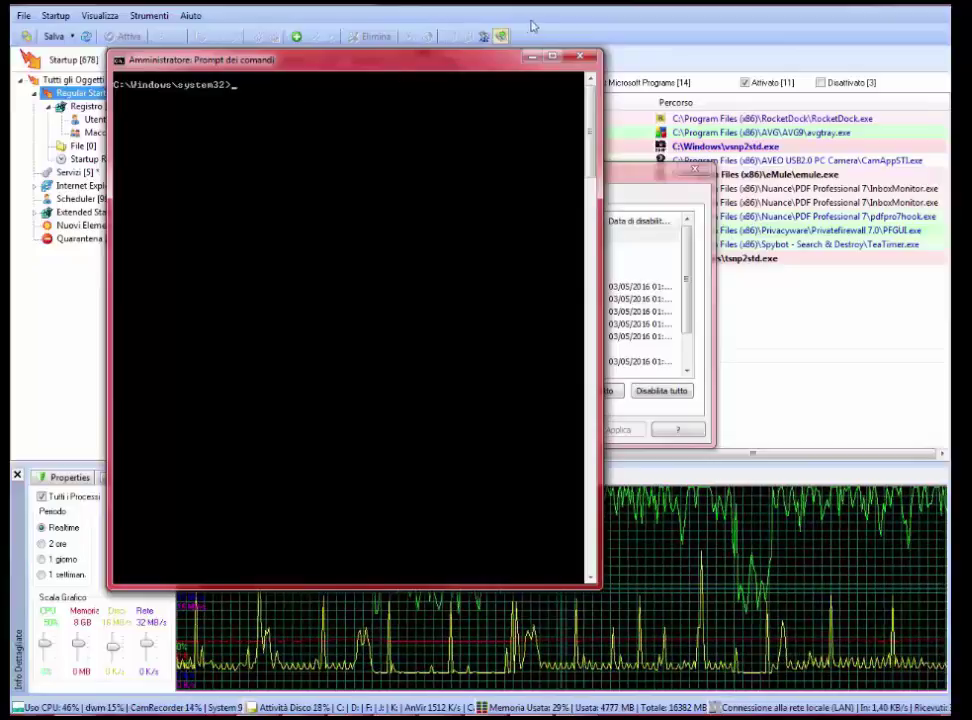
{"action": "left_click", "coordinate": [440, 46]}
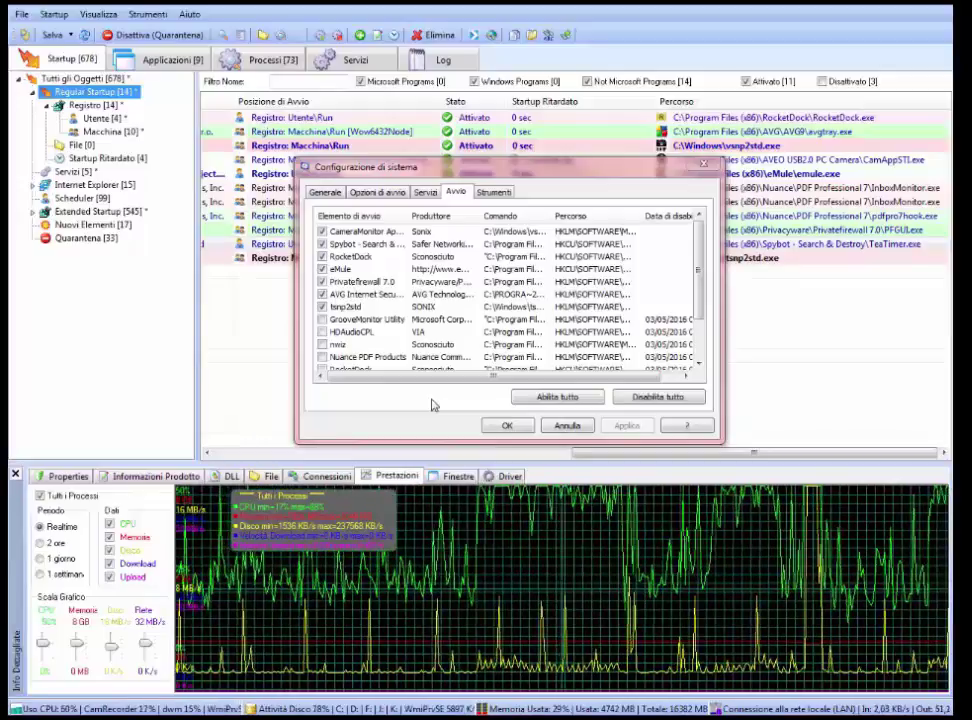
{"action": "key", "text": "Escape"}
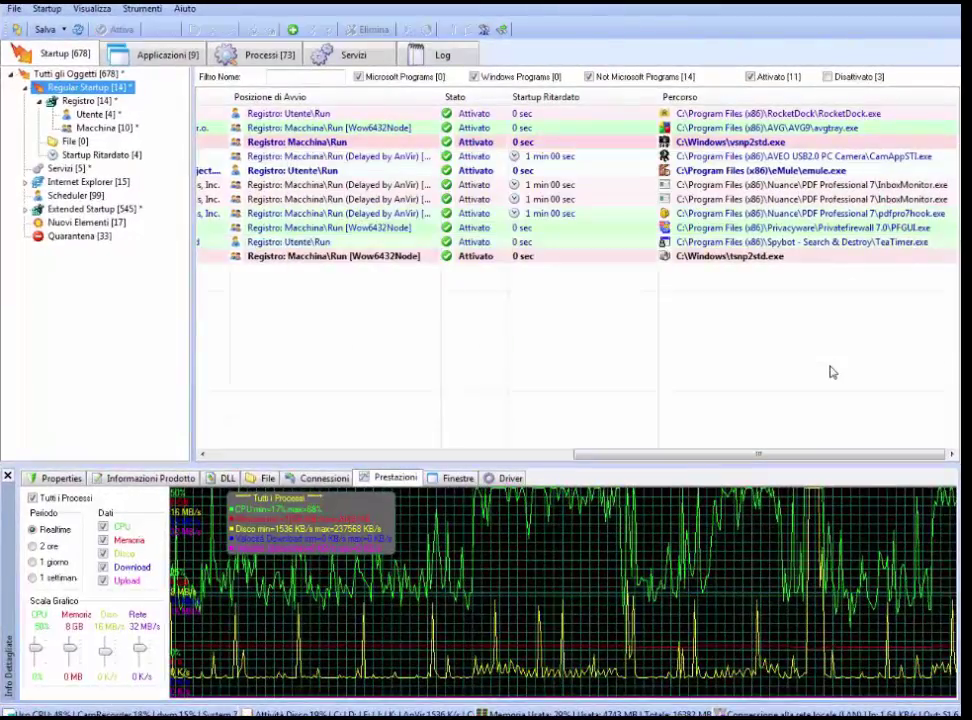
Examine the security risk analysis of the Spybot TeaTimer startup entry, and browse the Regole lista NERA file in Notepad before minimizing it.
{"action": "key", "text": "Down"}
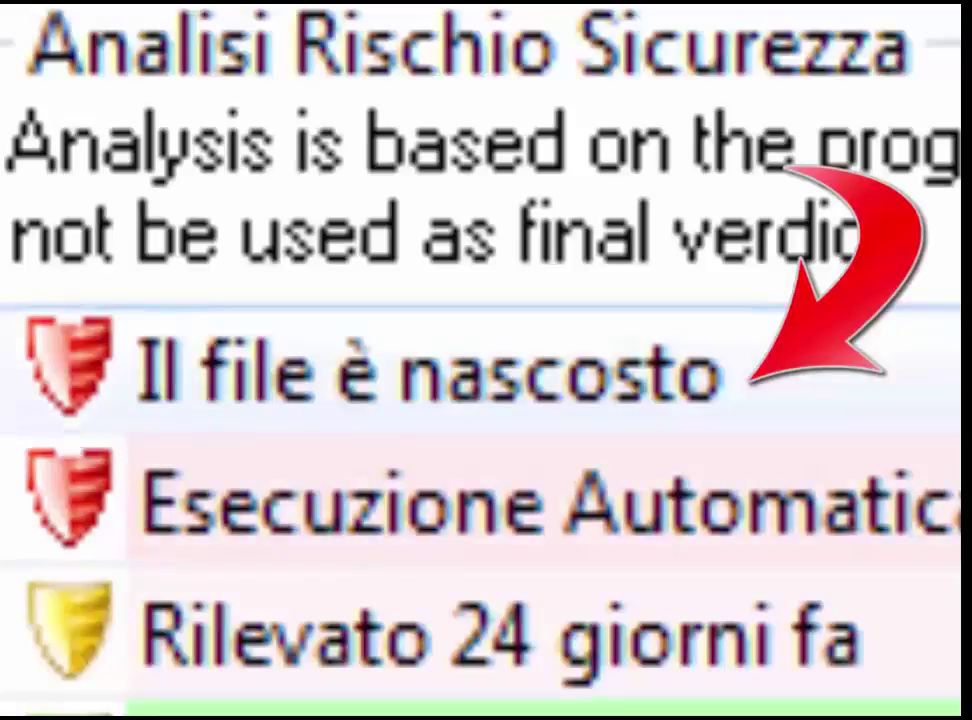
{"action": "left_click", "coordinate": [420, 370]}
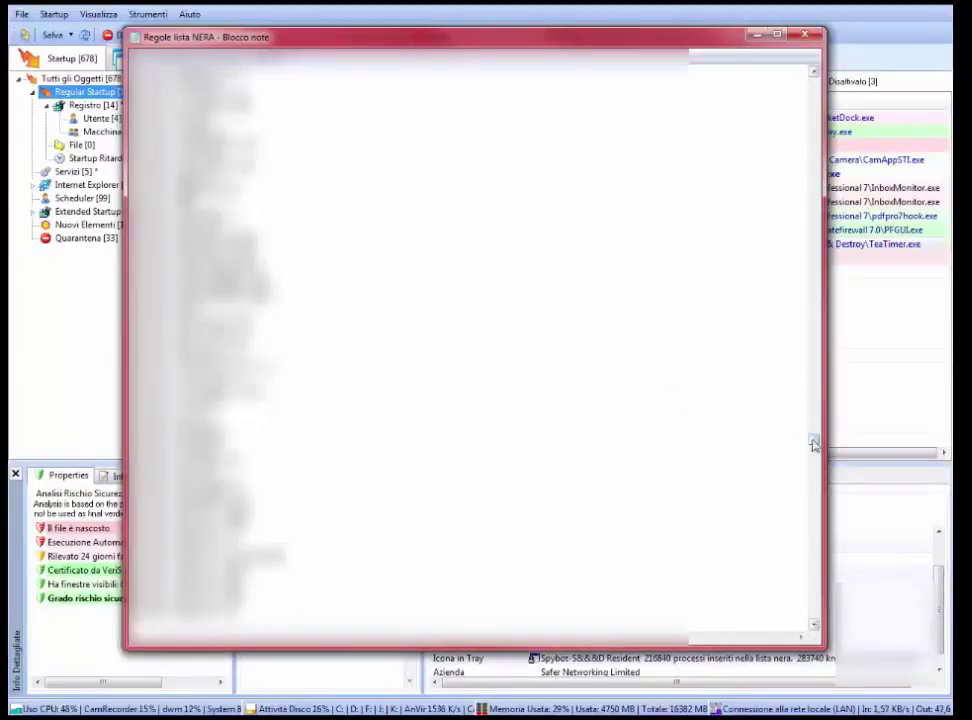
{"action": "left_click_drag", "start_coordinate": [813, 445], "coordinate": [814, 320]}
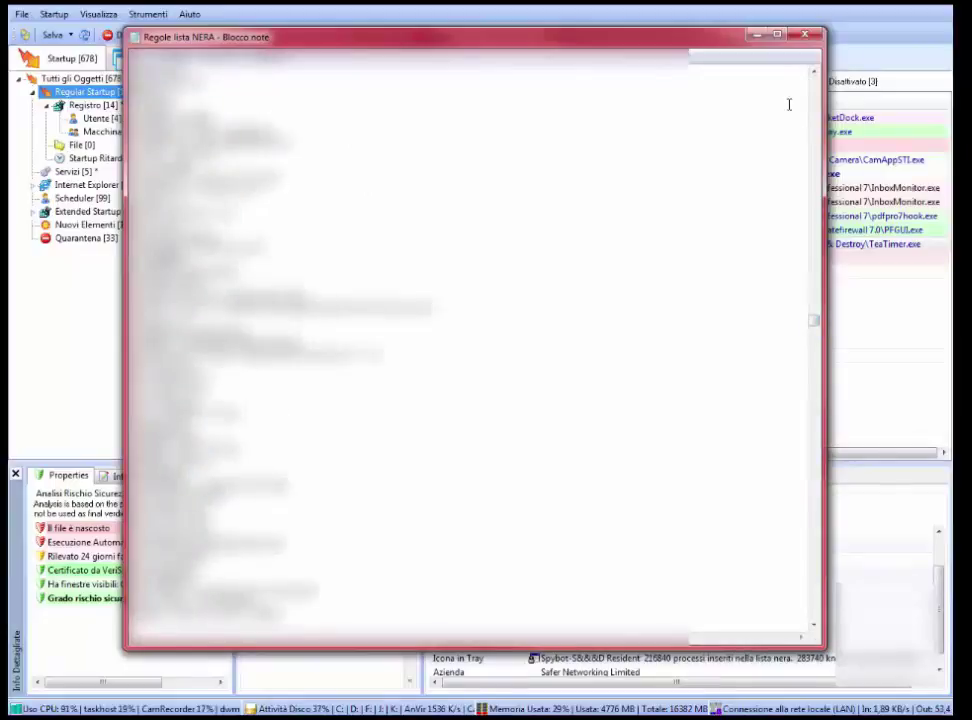
{"action": "left_click", "coordinate": [756, 35]}
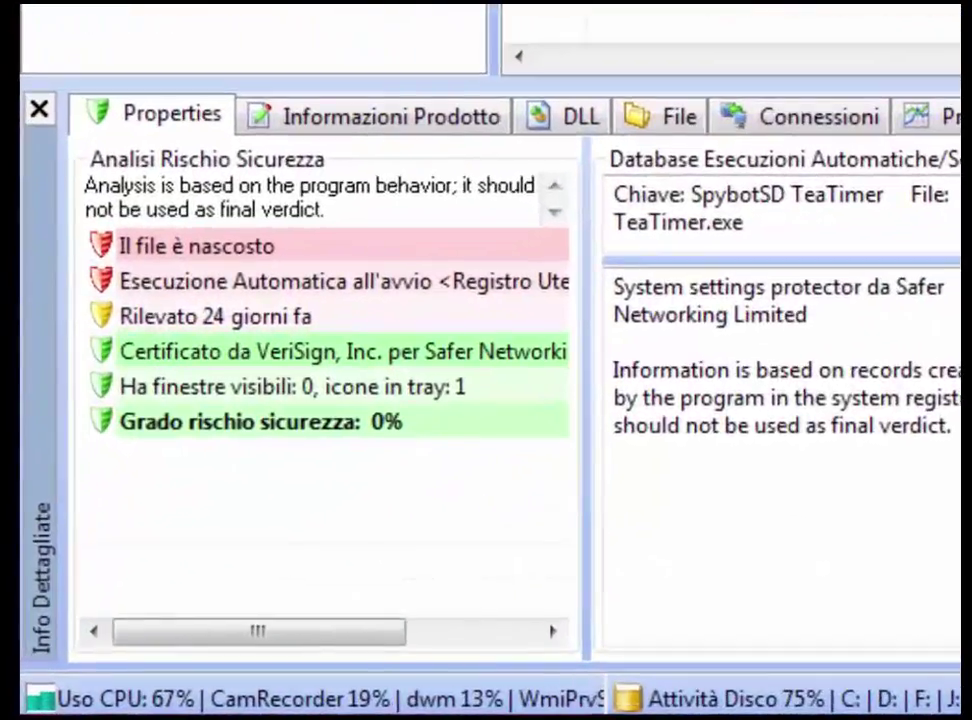
Launch Windows PowerShell from the Windows PowerShell folder in Accessori and reposition its window.
{"action": "key", "text": "super"}
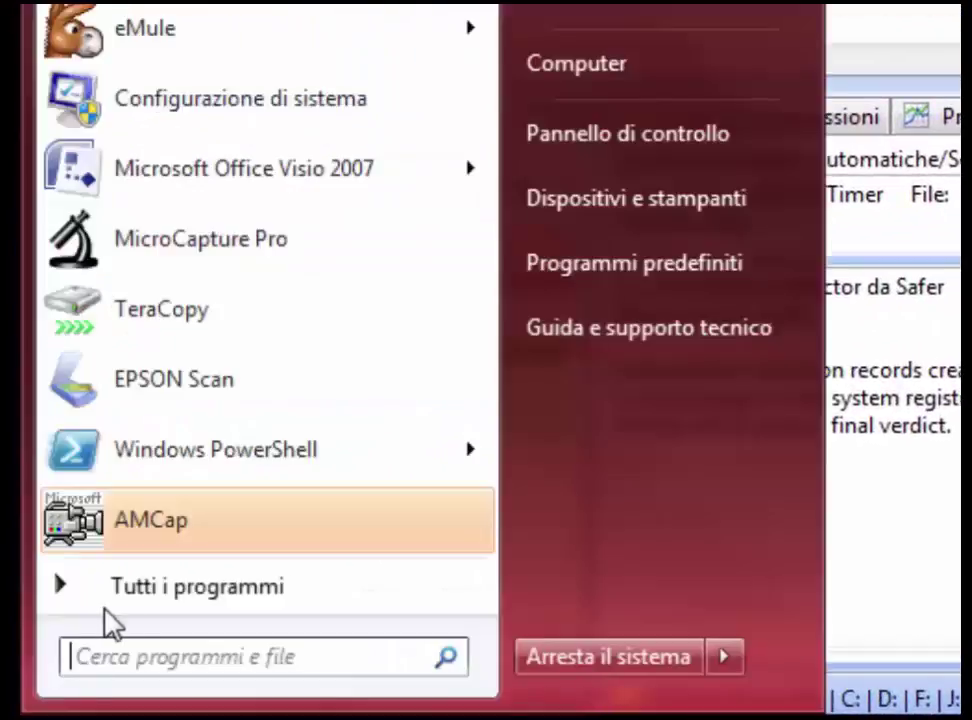
{"action": "left_click", "coordinate": [158, 590]}
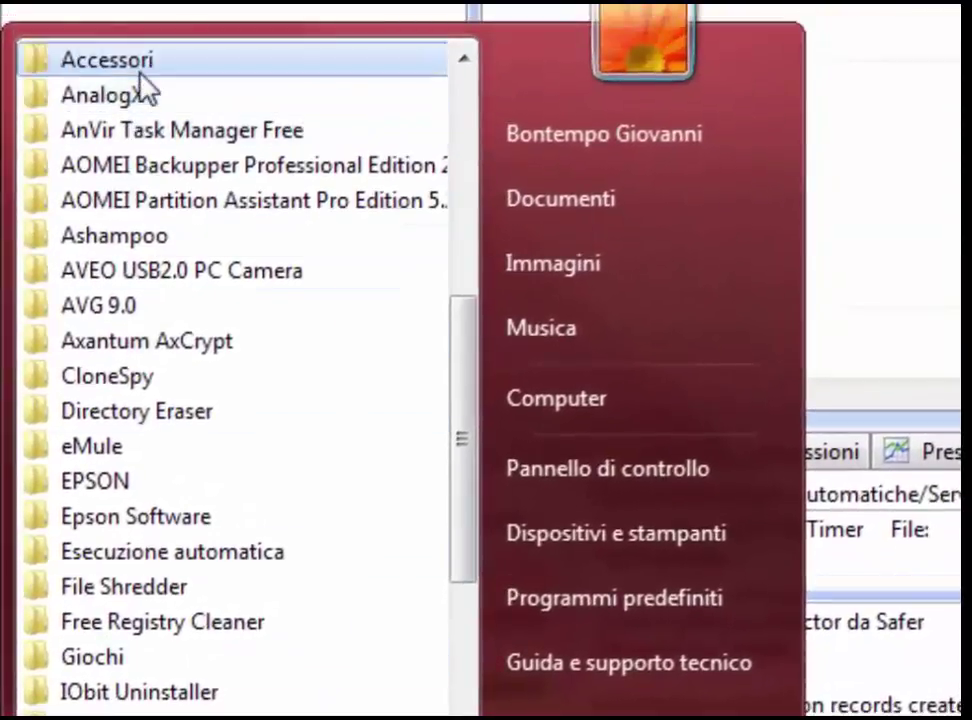
{"action": "left_click", "coordinate": [136, 62]}
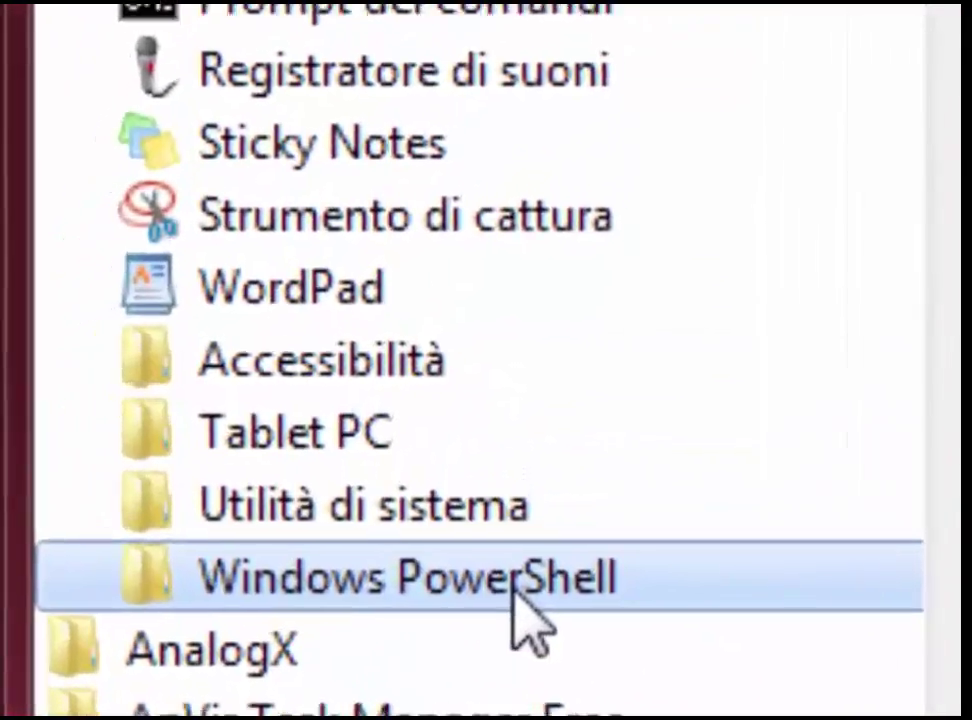
{"action": "left_click", "coordinate": [356, 513]}
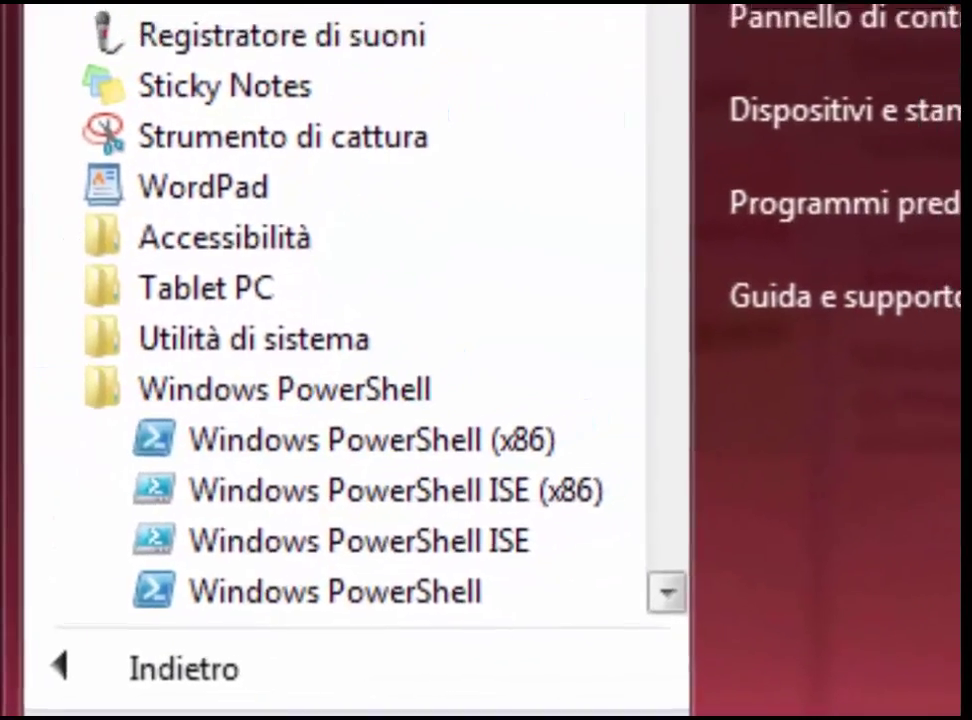
{"action": "left_click_drag", "start_coordinate": [615, 48], "coordinate": [557, 152]}
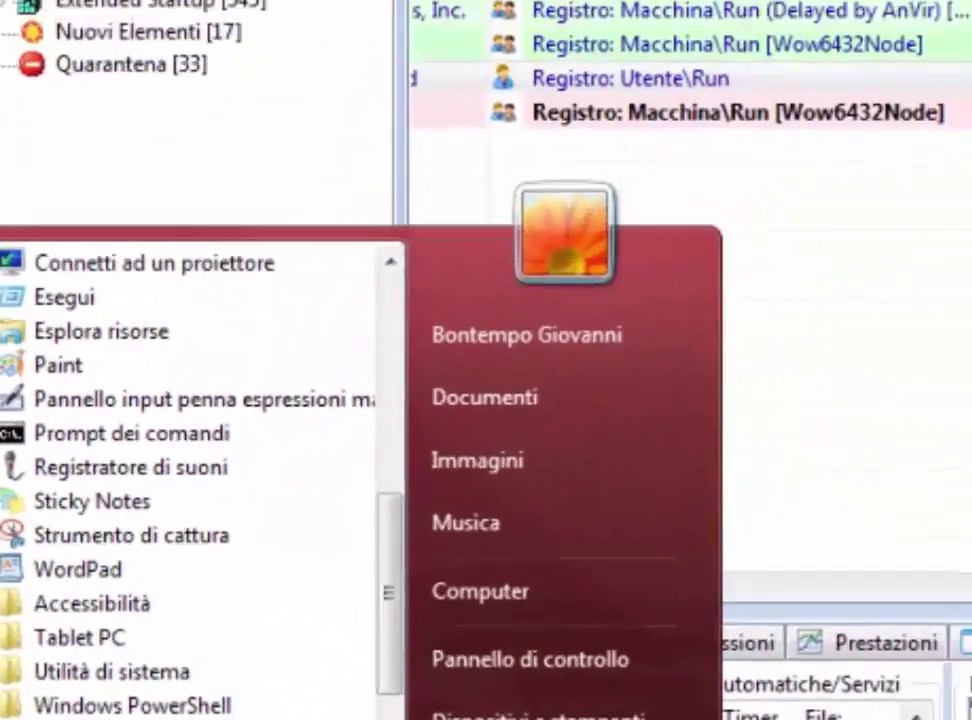
{"action": "left_click", "coordinate": [350, 598]}
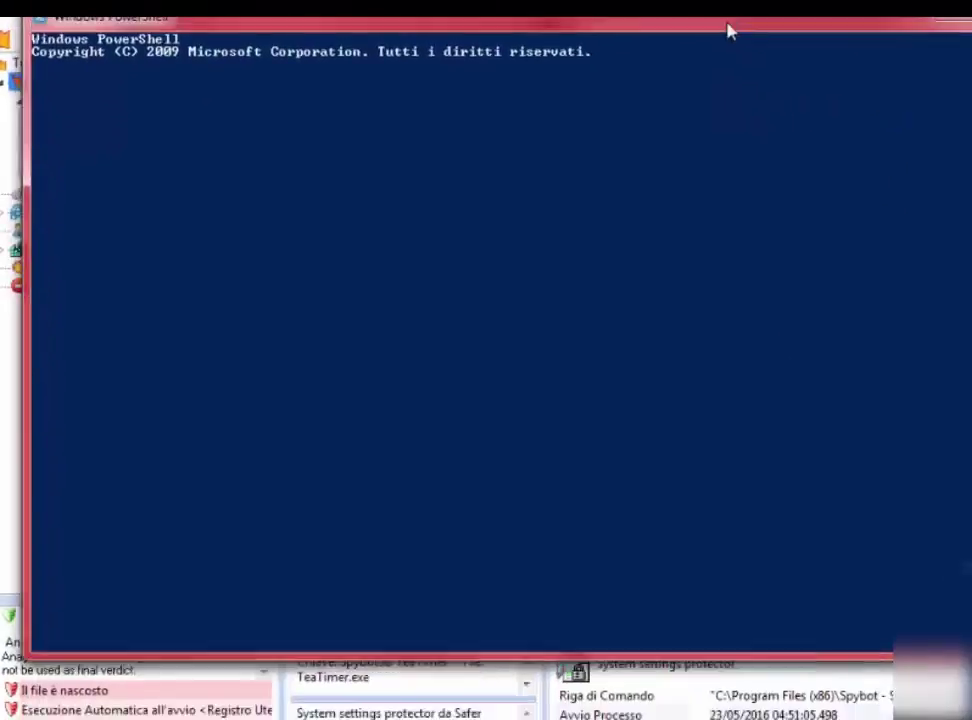
{"action": "left_click_drag", "start_coordinate": [728, 32], "coordinate": [631, 108]}
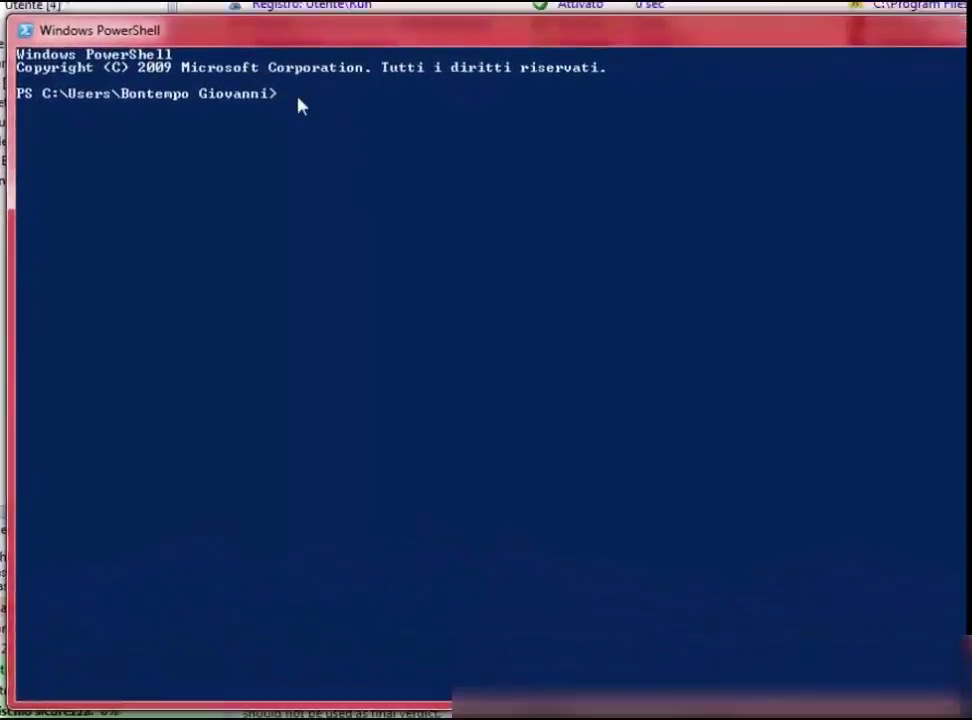
Run get-process in PowerShell, browse the process list and highlight TeaTimer in the ProcessName column.
{"action": "left_click", "coordinate": [296, 103]}
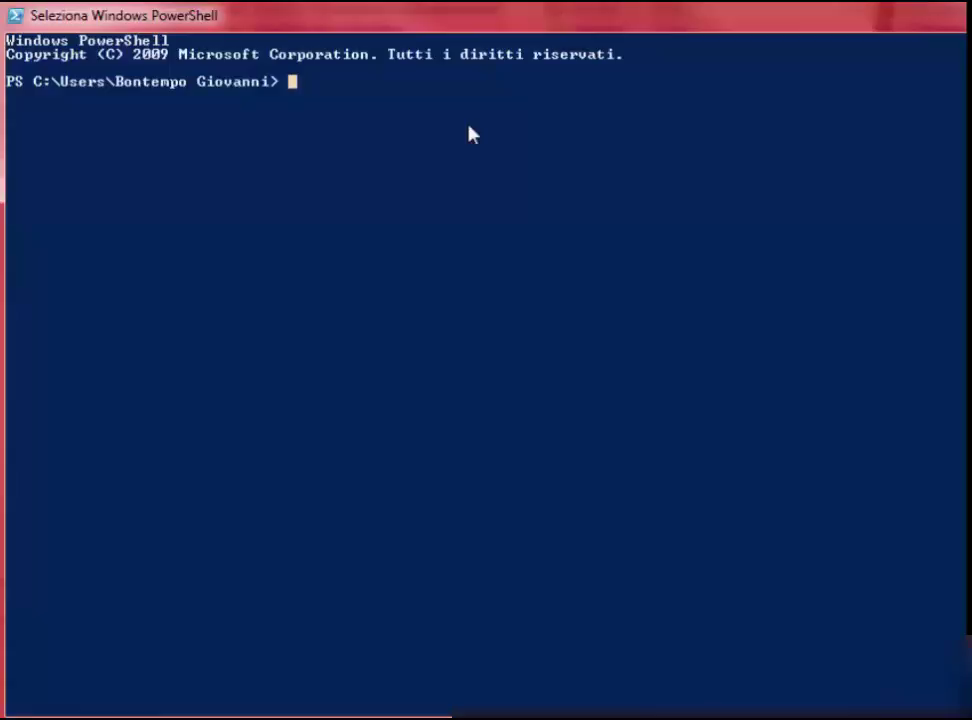
{"action": "type", "text": "get-process"}
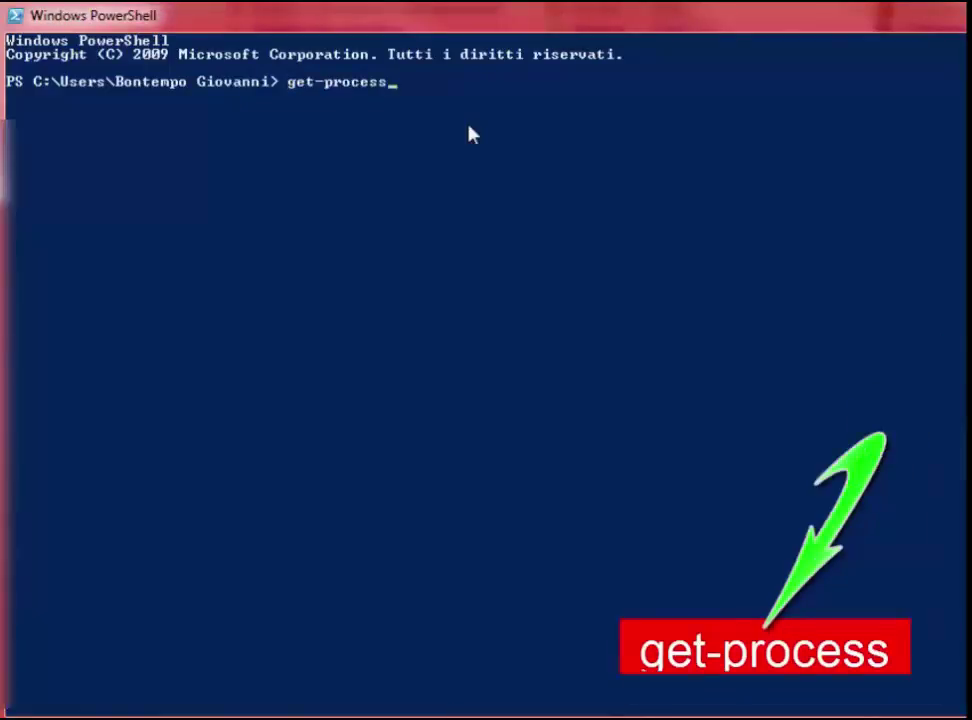
{"action": "key", "text": "Return"}
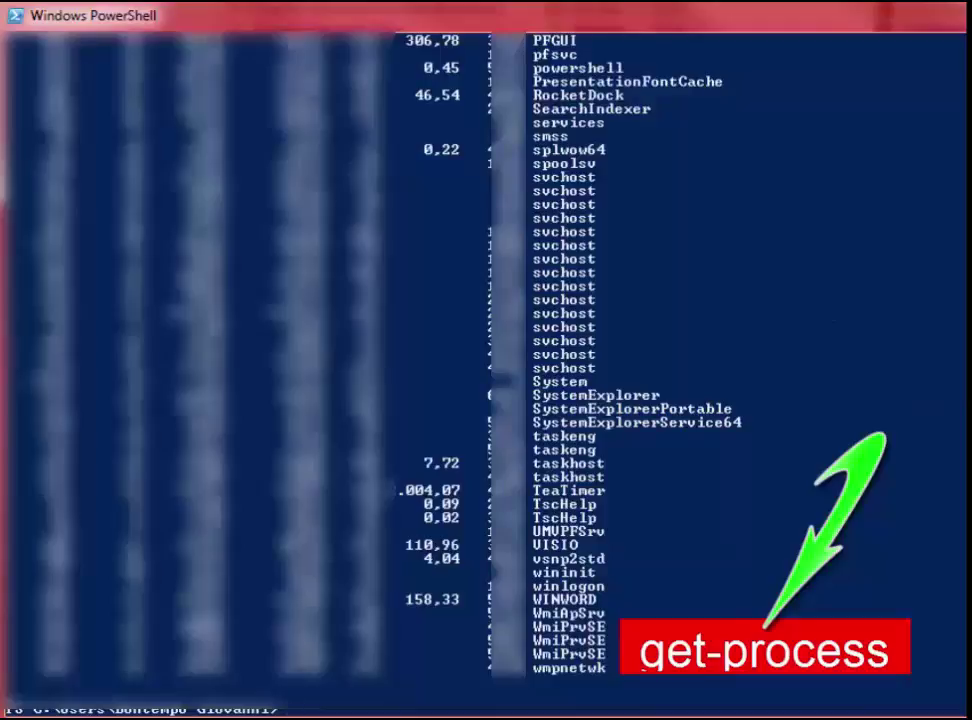
{"action": "scroll", "coordinate": [486, 370], "scroll_direction": "up", "scroll_amount": 20}
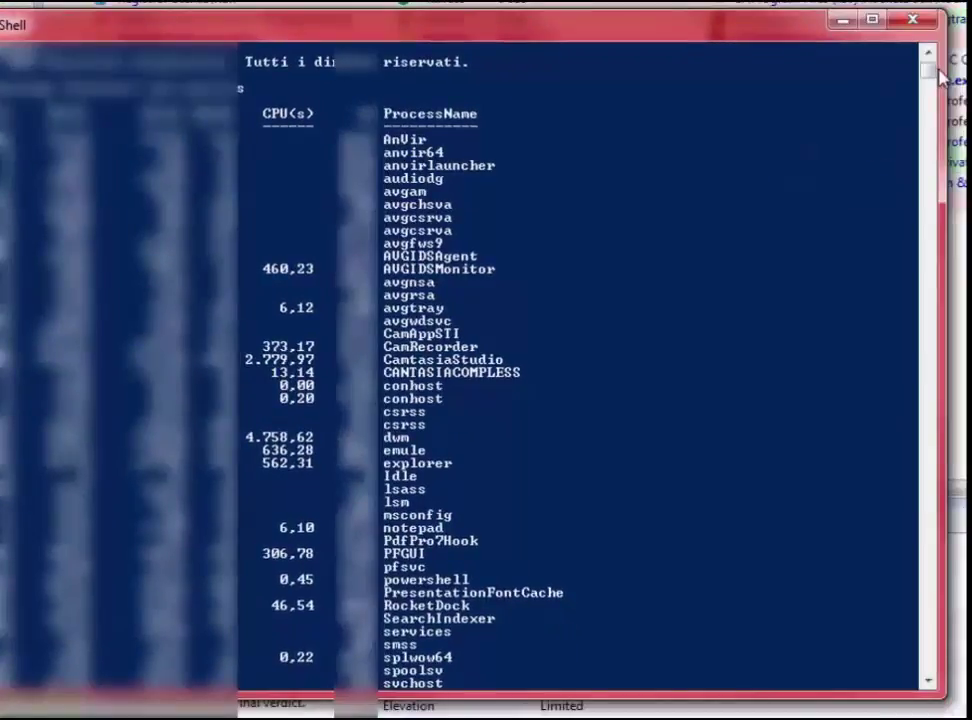
{"action": "left_click_drag", "start_coordinate": [937, 72], "coordinate": [933, 88]}
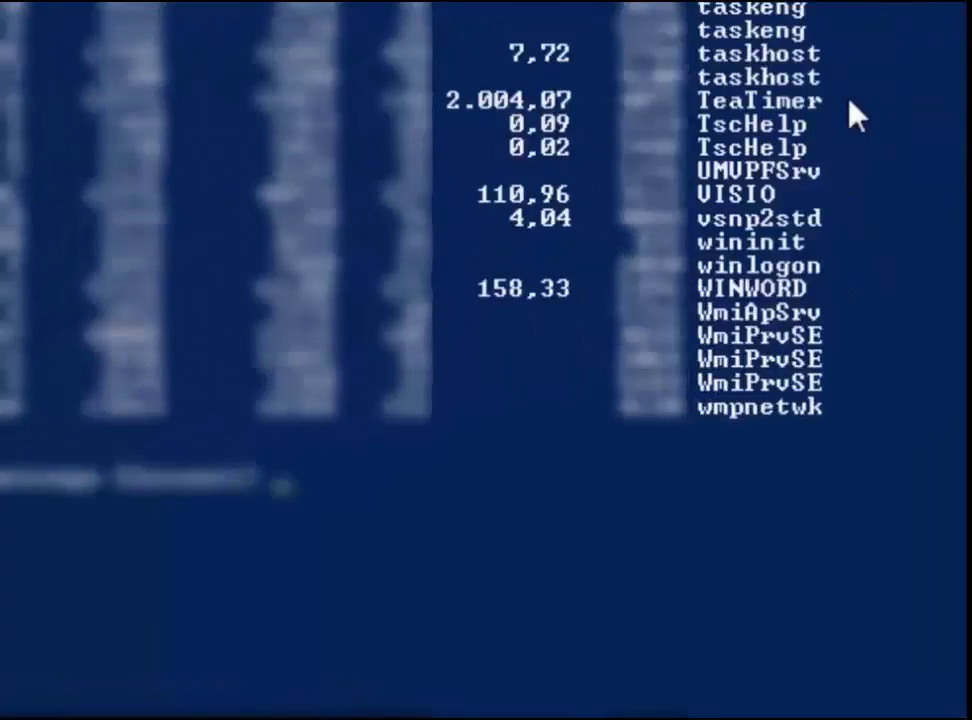
{"action": "left_click_drag", "start_coordinate": [850, 104], "coordinate": [700, 106]}
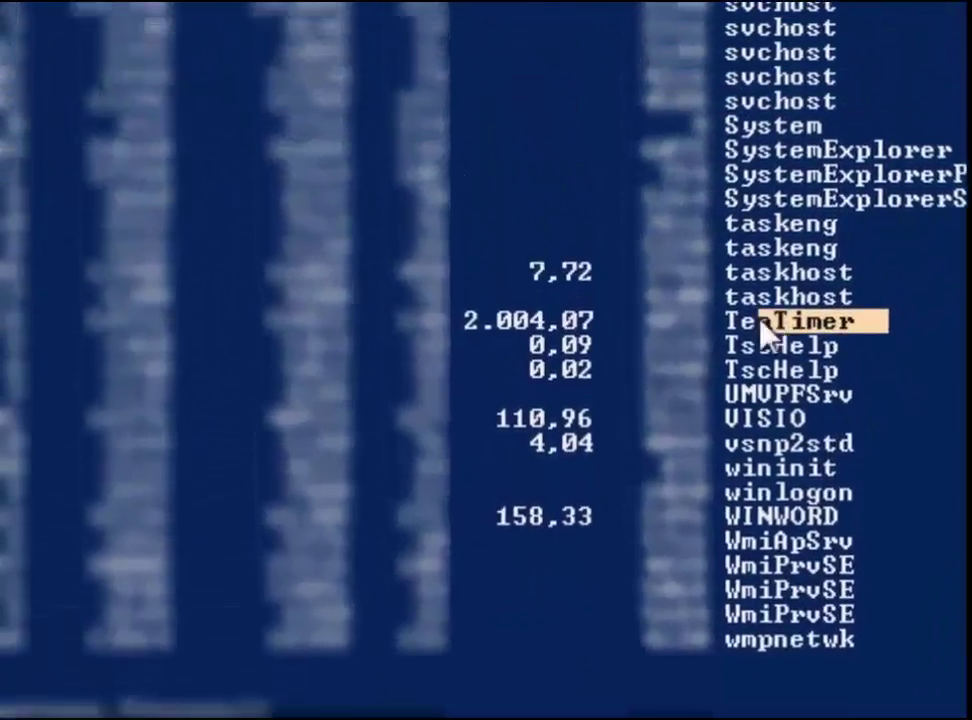
{"action": "left_click_drag", "start_coordinate": [740, 420], "coordinate": [727, 434]}
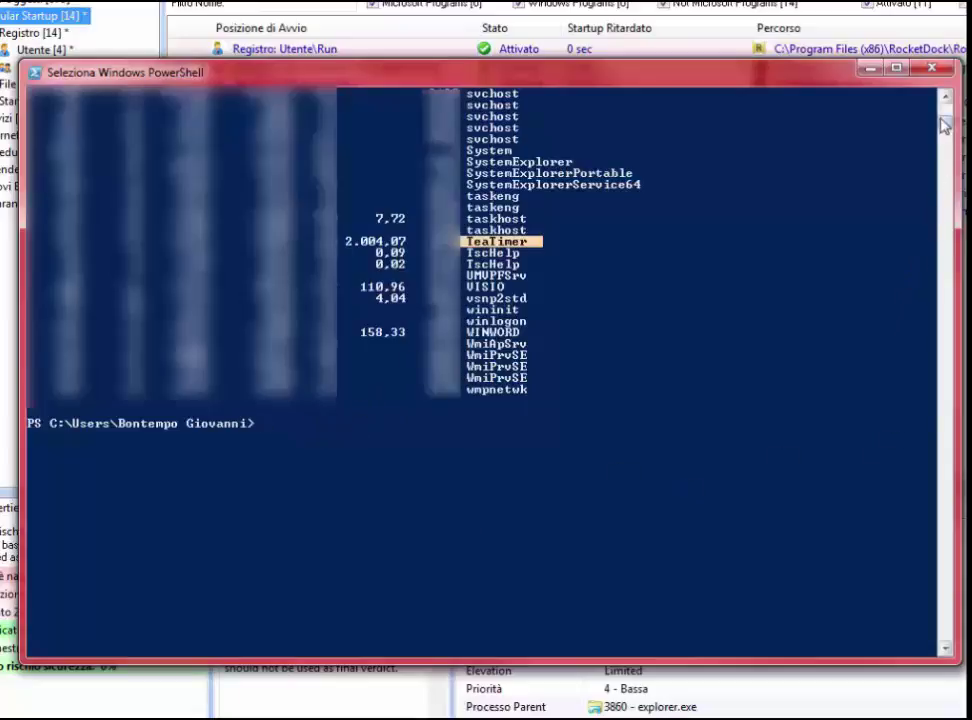
{"action": "mouse_move", "coordinate": [945, 126]}
{"action": "left_mouse_down"}
{"action": "mouse_move", "coordinate": [946, 104]}
{"action": "mouse_move", "coordinate": [946, 126]}
{"action": "left_mouse_up"}
Clear the text selection and run get-service at the PowerShell prompt.
{"action": "left_click", "coordinate": [271, 425]}
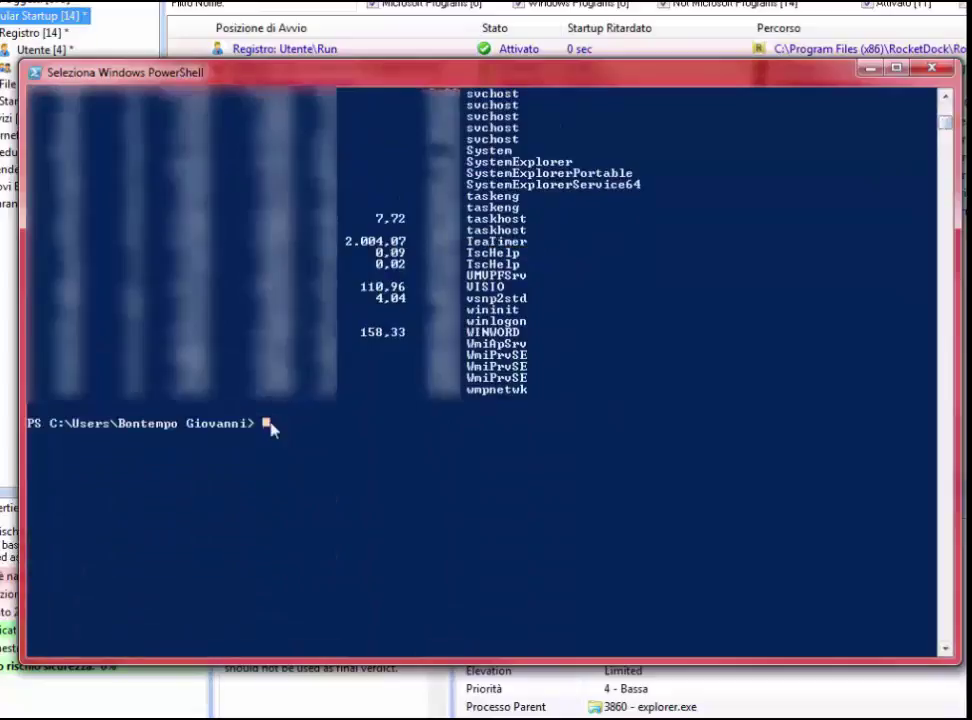
{"action": "type", "text": "g"}
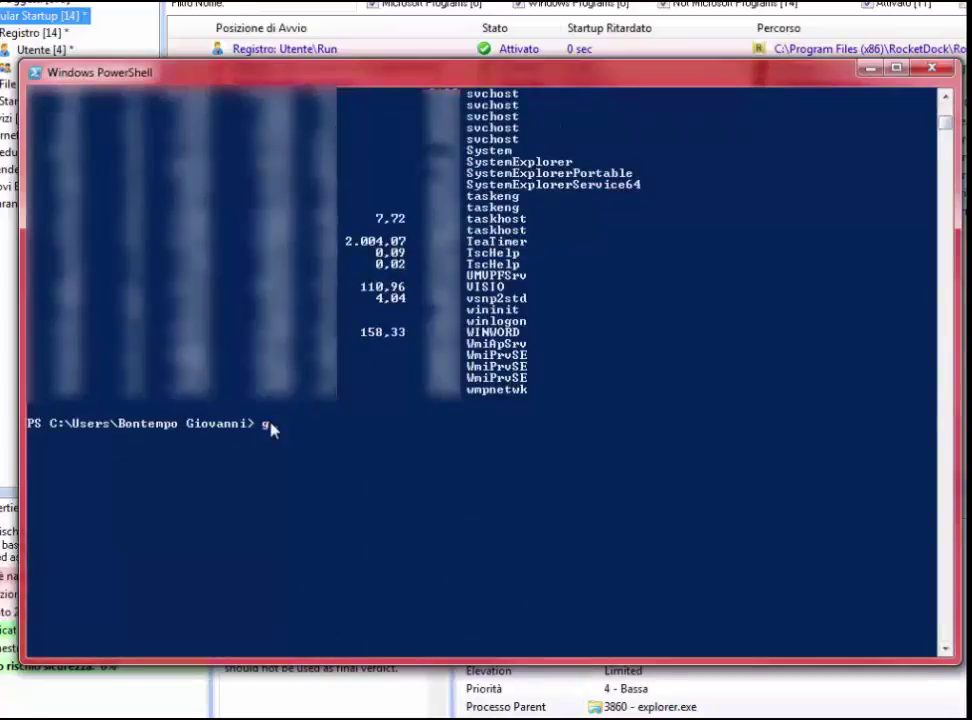
{"action": "type", "text": "et-service"}
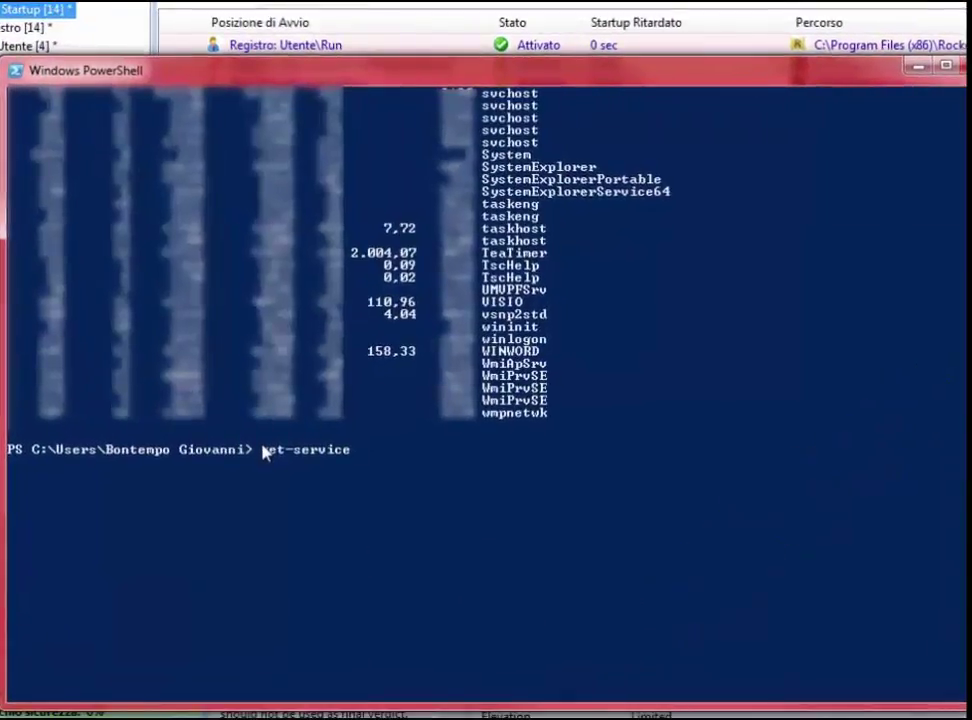
{"action": "key", "text": "Return"}
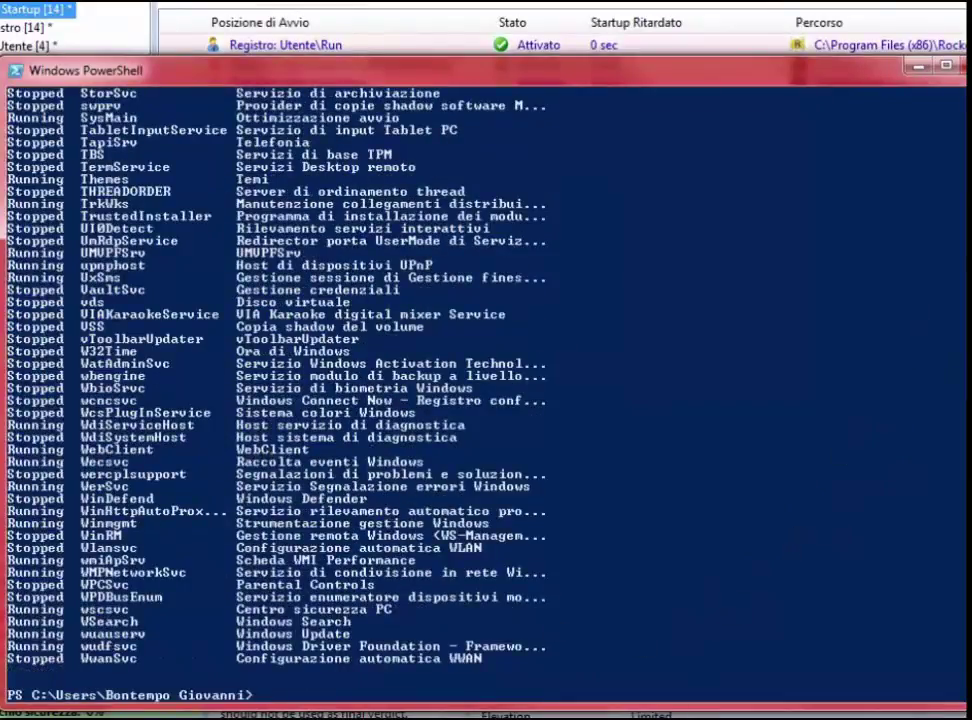
Review the status, name and display name of the services, and compare them with the earlier get-process output.
{"action": "scroll", "coordinate": [486, 380], "scroll_direction": "down", "scroll_amount": 4}
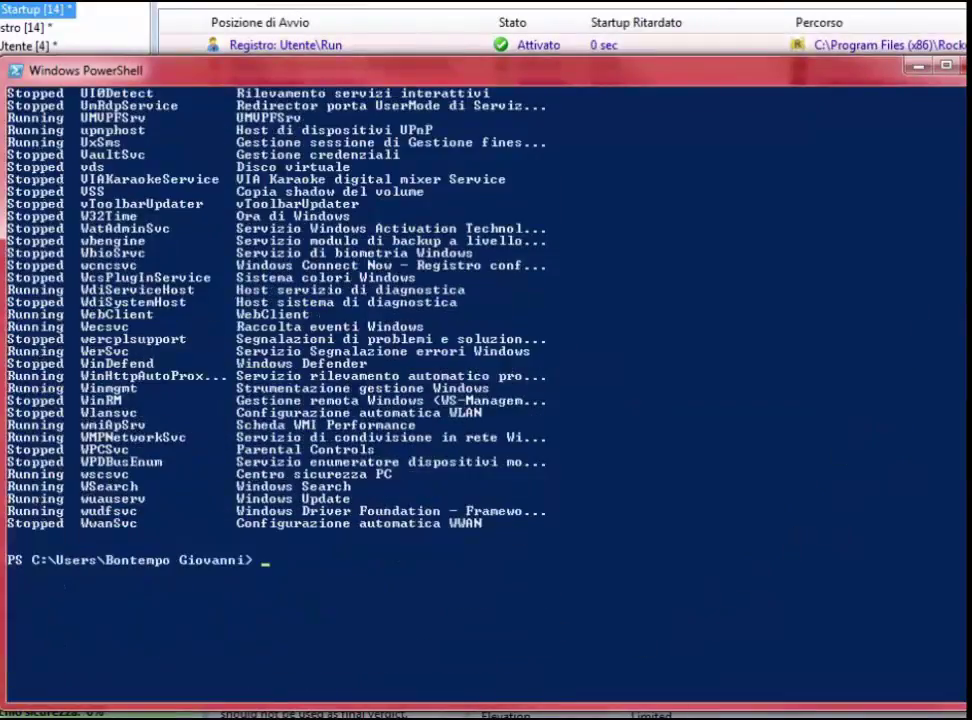
{"action": "scroll", "coordinate": [486, 380], "scroll_direction": "up", "scroll_amount": 10}
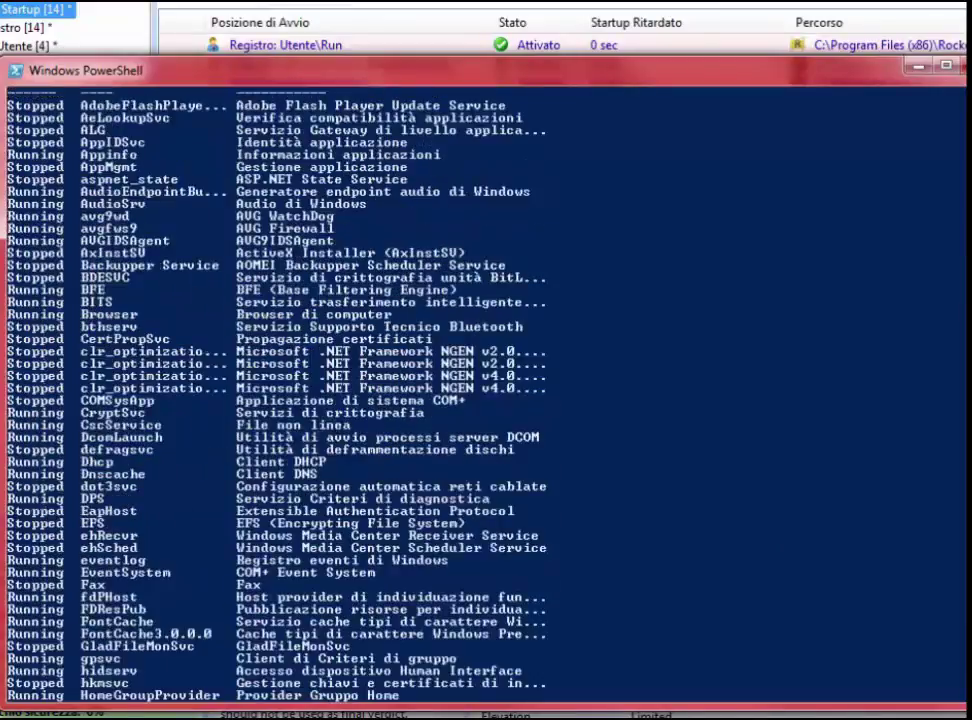
{"action": "scroll", "coordinate": [486, 380], "scroll_direction": "up", "scroll_amount": 10}
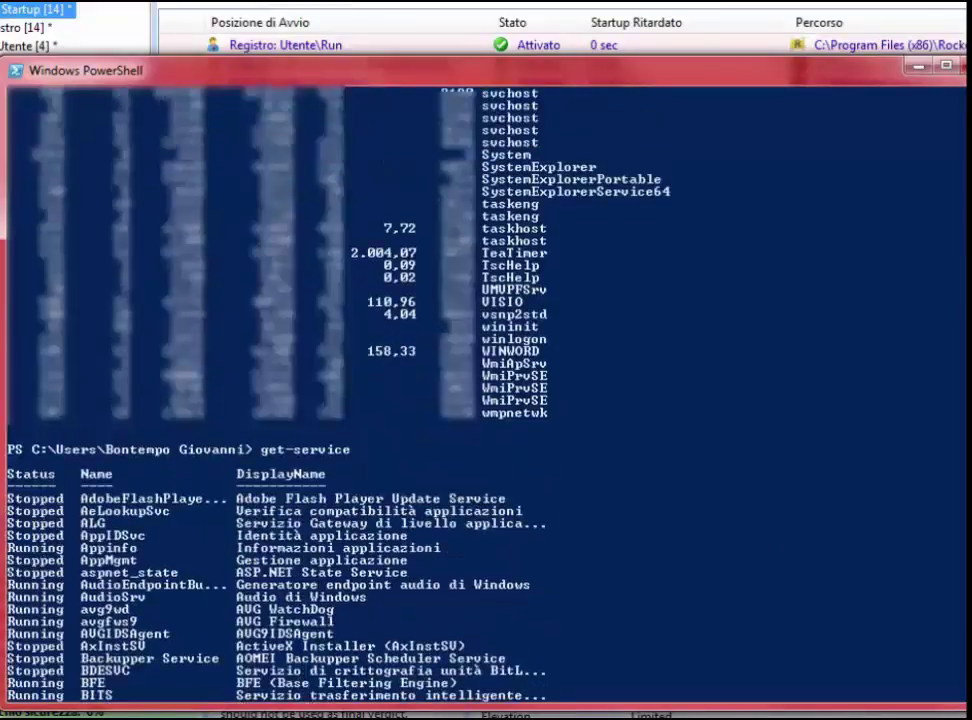
{"action": "scroll", "coordinate": [486, 380], "scroll_direction": "up", "scroll_amount": 18}
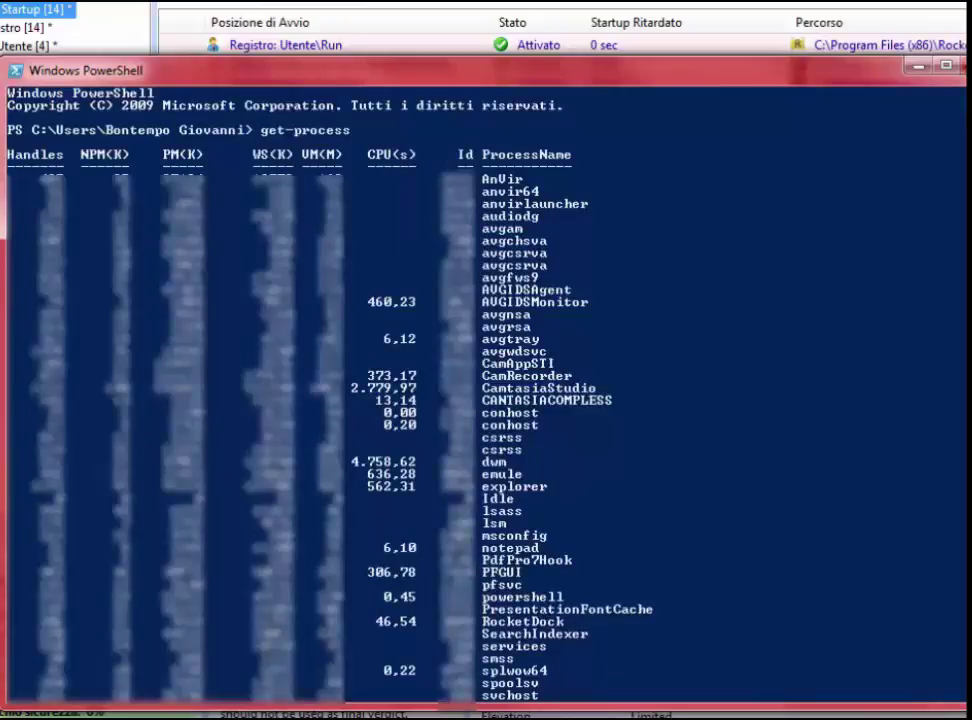
{"action": "scroll", "coordinate": [486, 380], "scroll_direction": "down", "scroll_amount": 20}
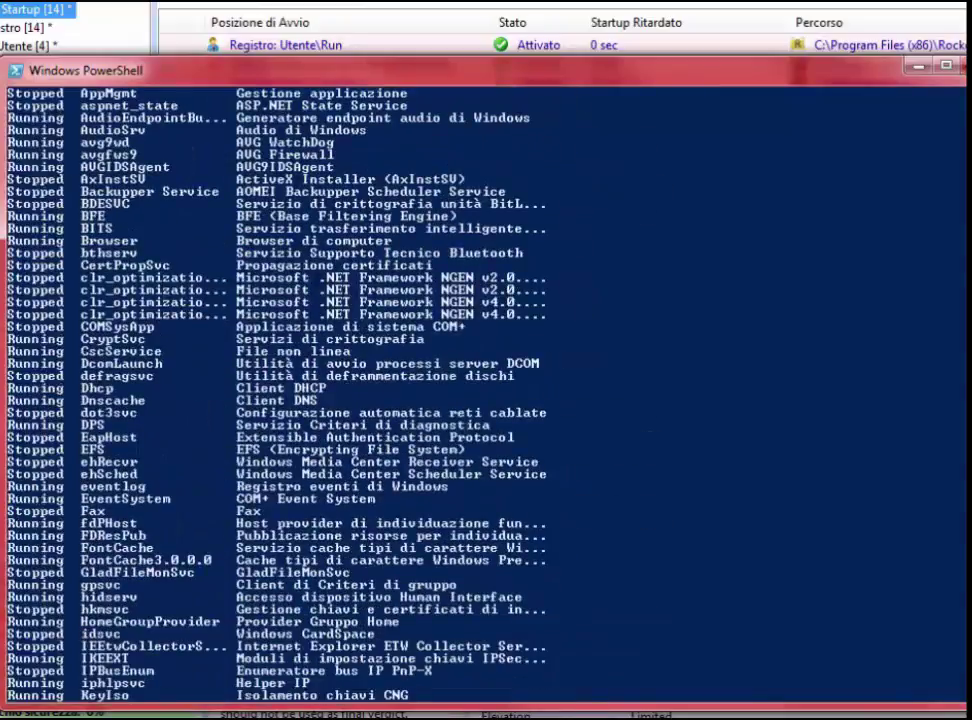
{"action": "scroll", "coordinate": [486, 380], "scroll_direction": "down", "scroll_amount": 20}
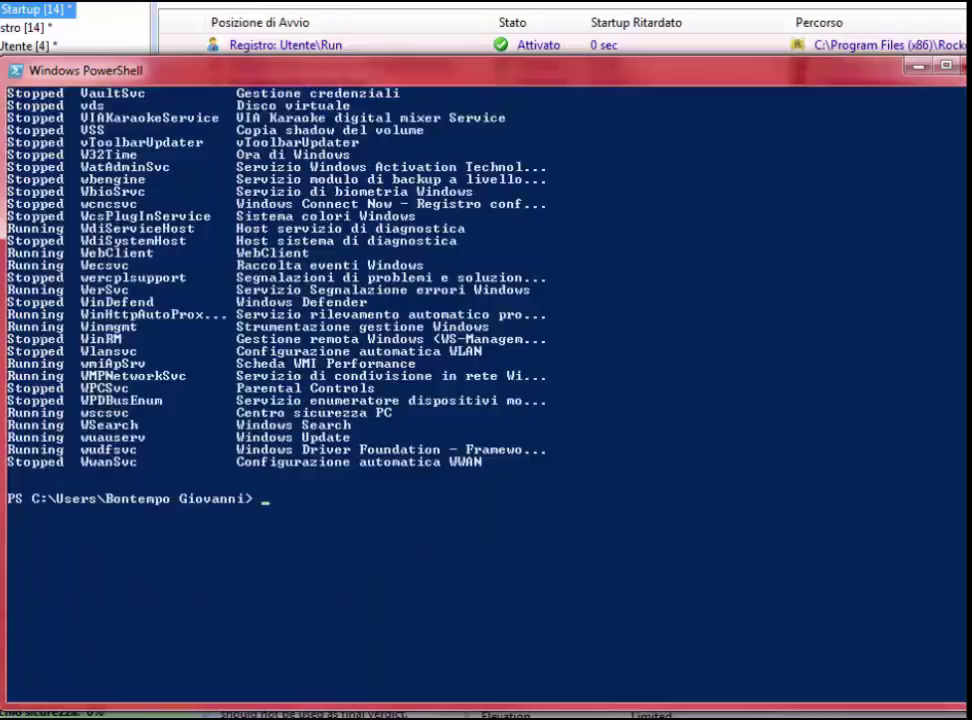
{"action": "scroll", "coordinate": [486, 380], "scroll_direction": "up", "scroll_amount": 2}
{"action": "scroll", "coordinate": [352, 402], "scroll_direction": "up", "scroll_amount": 3}
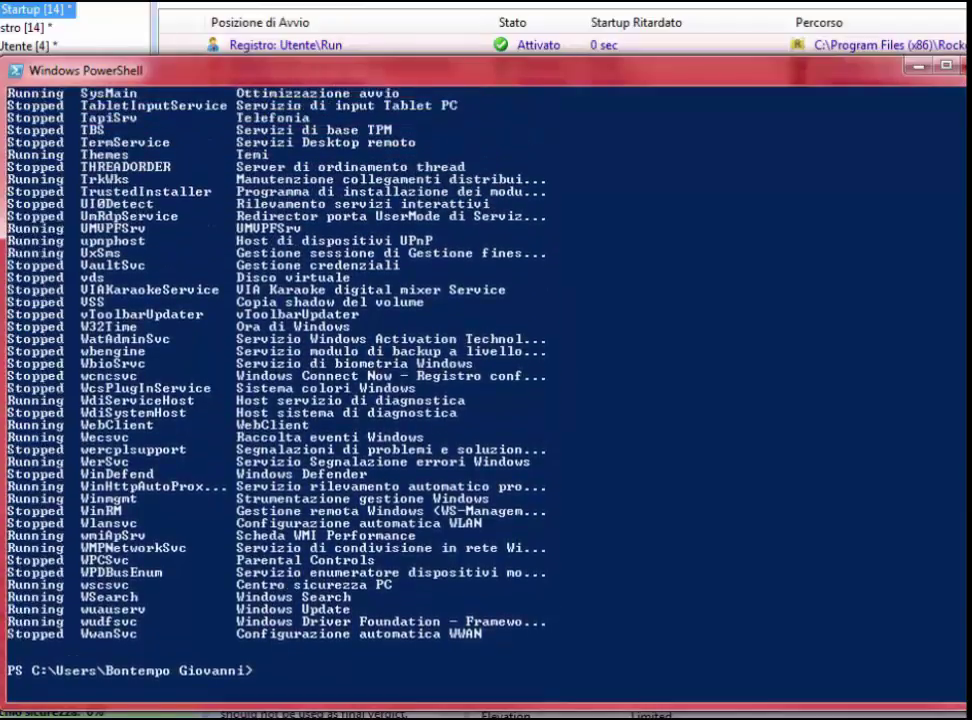
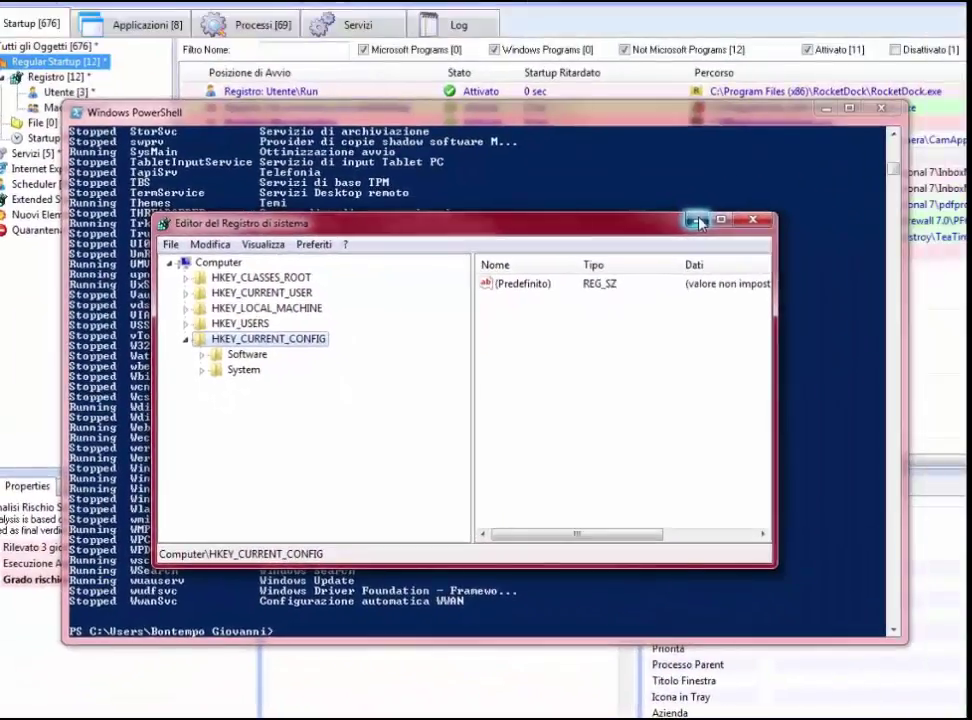
Minimize Registry Editor and PowerShell to return to AnVir Task Manager, and temporarily show the Disattivato startup items to examine them.
{"action": "left_click", "coordinate": [697, 220]}
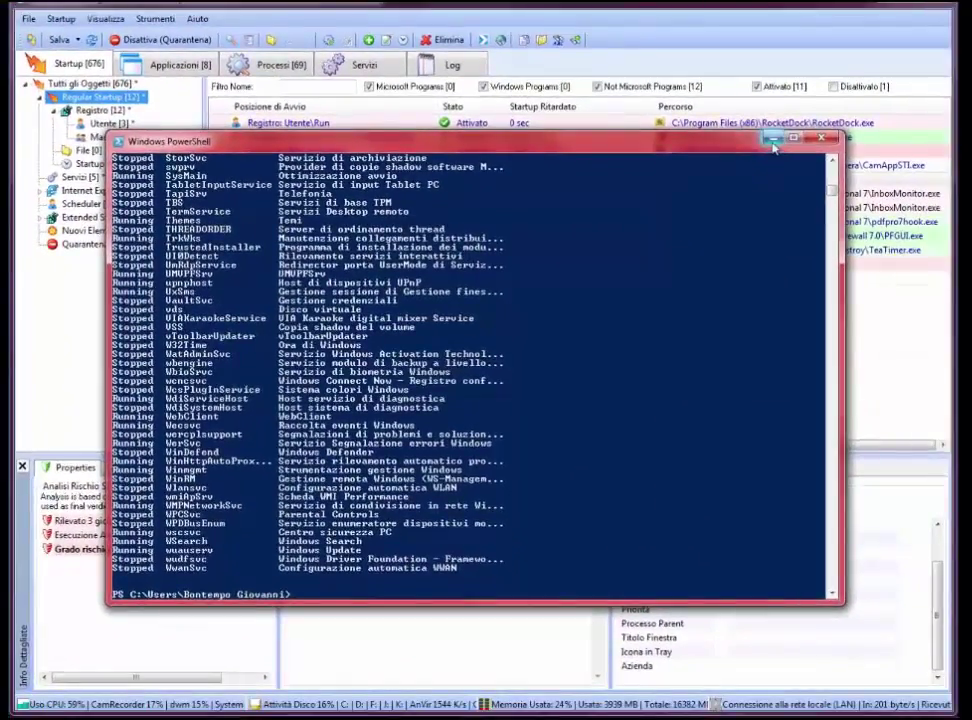
{"action": "left_click", "coordinate": [776, 136]}
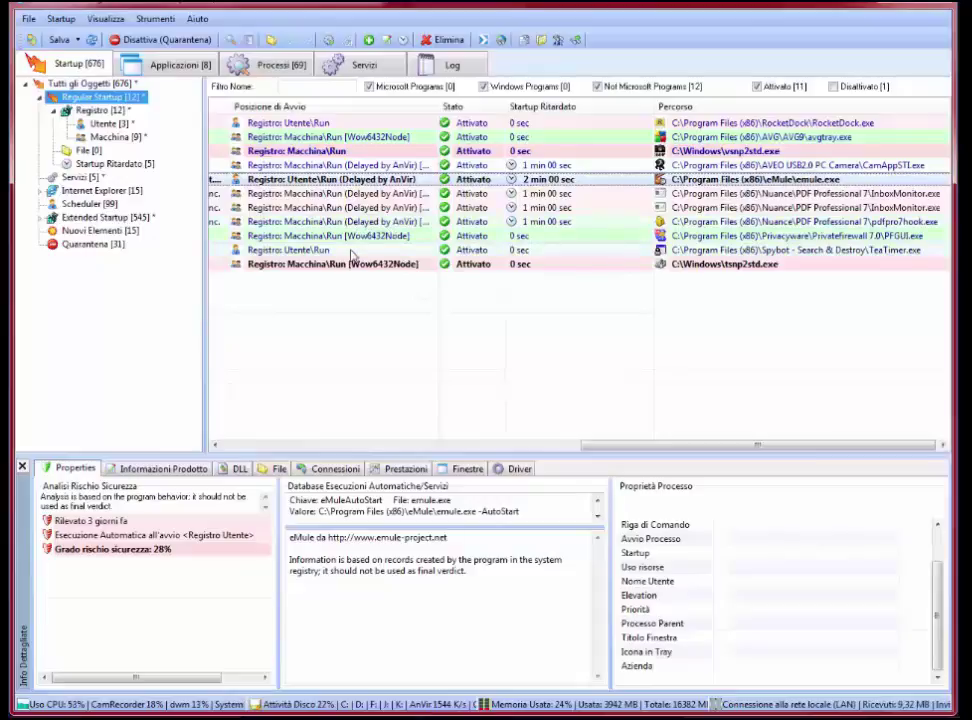
{"action": "mouse_move", "coordinate": [351, 254]}
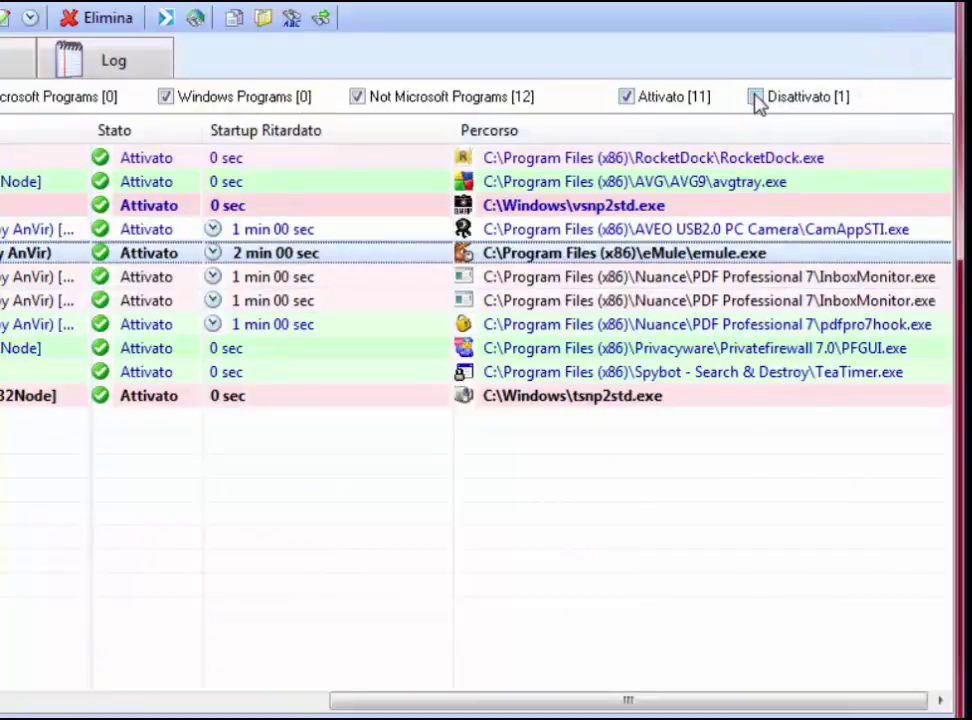
{"action": "left_click", "coordinate": [756, 98]}
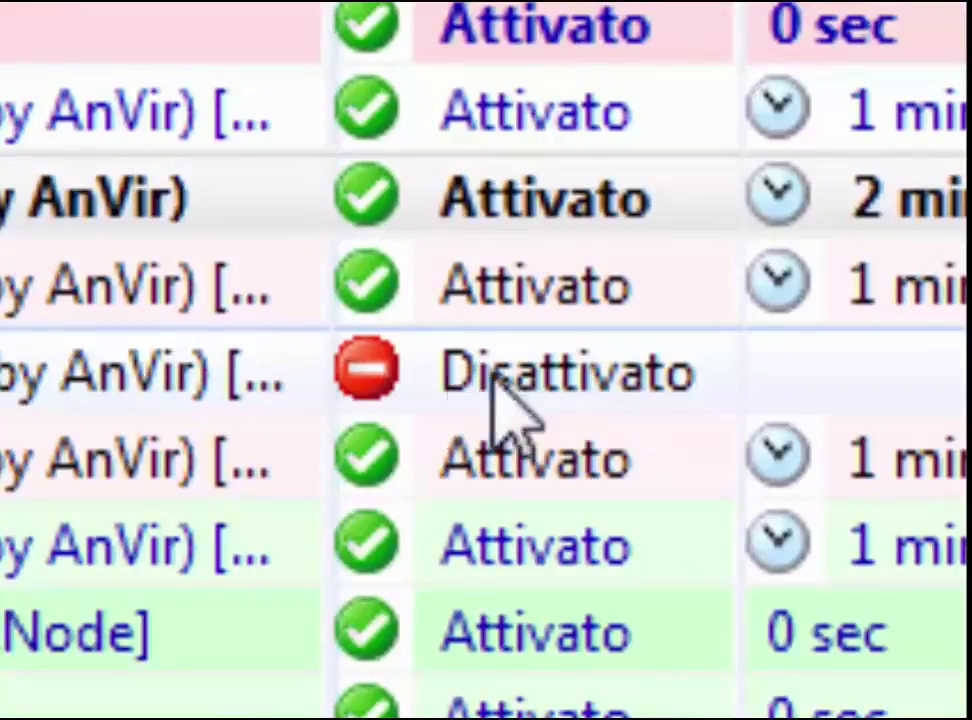
{"action": "mouse_move", "coordinate": [592, 370]}
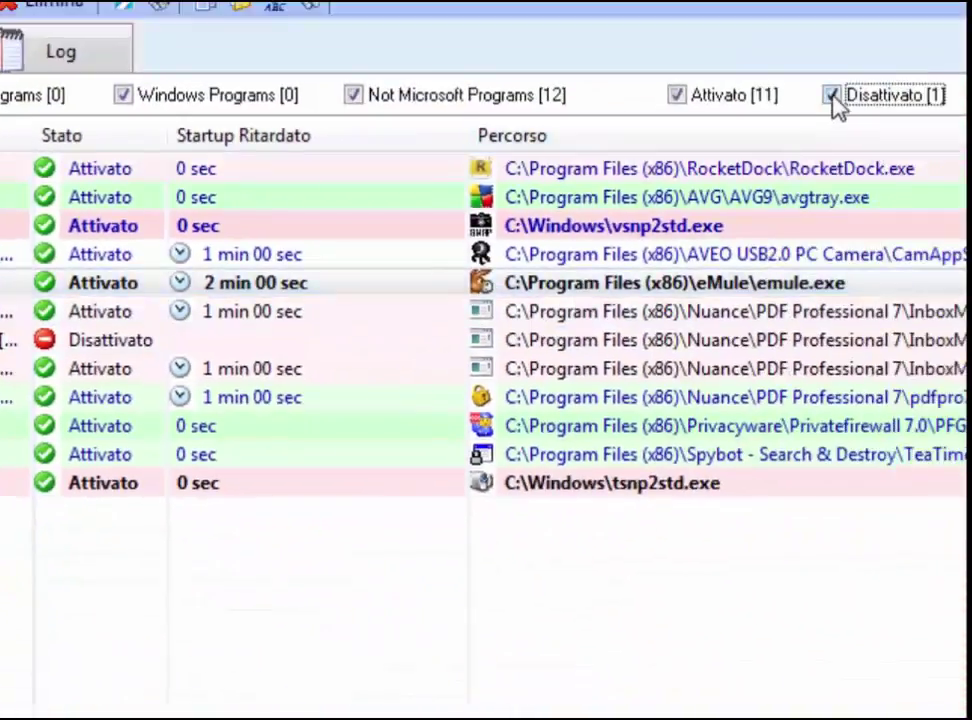
{"action": "left_click", "coordinate": [832, 96]}
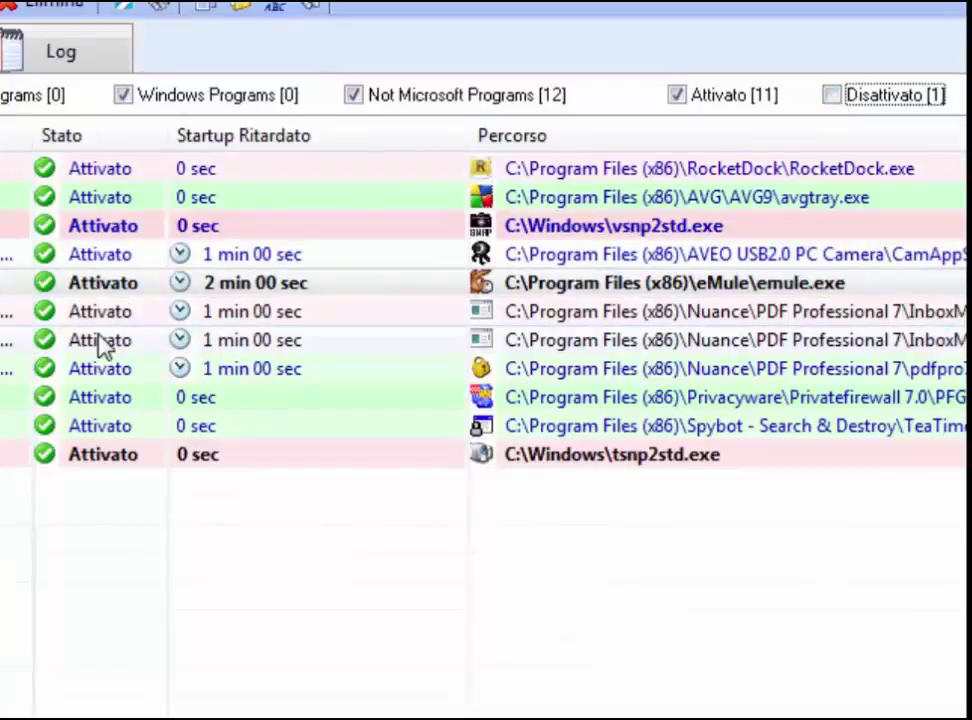
Inspect the startup delay of the emule.exe entry and the details of the vsnp2std.exe startup entry.
{"action": "left_click", "coordinate": [208, 283]}
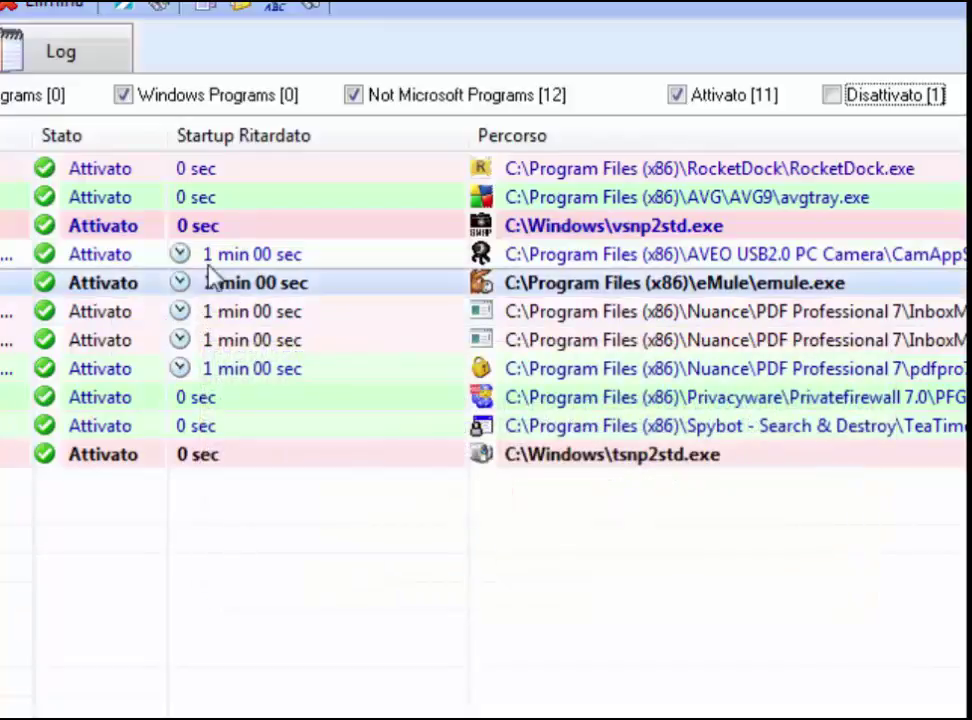
{"action": "left_click", "coordinate": [208, 283]}
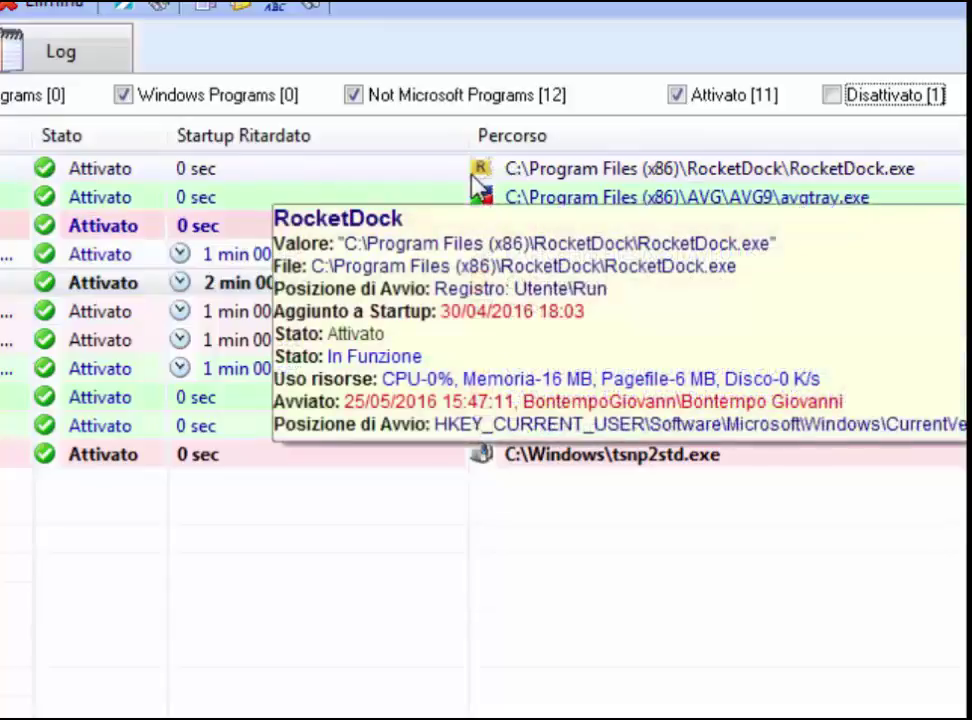
{"action": "left_click", "coordinate": [490, 225]}
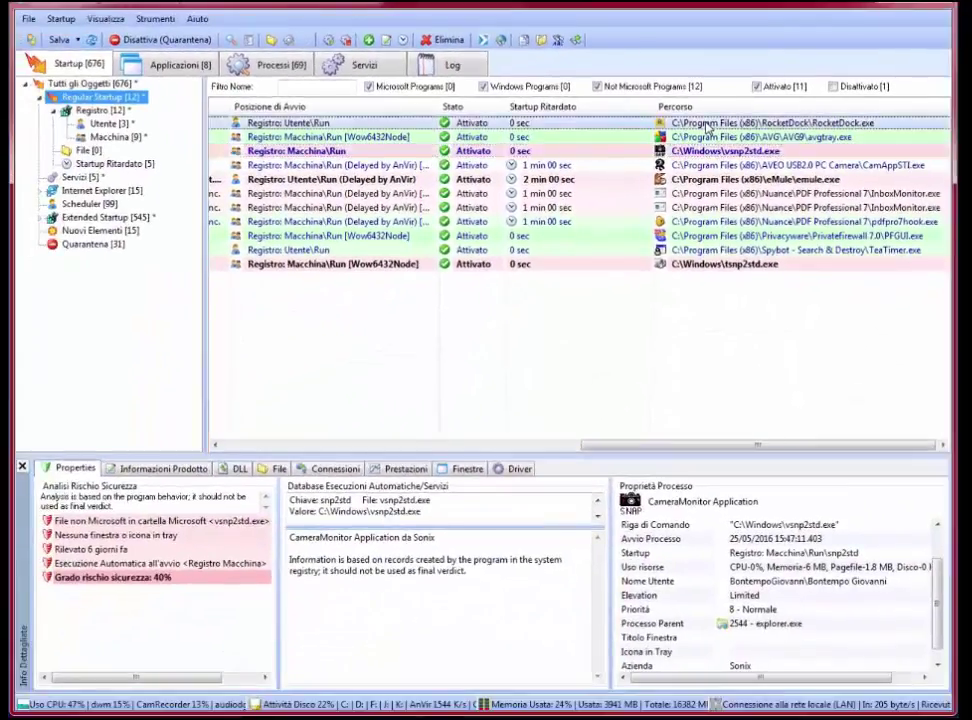
Check the RocketDock.exe startup entry's details and move it to the delayed execution list with a custom 0 min 15 sec delay.
{"action": "left_click", "coordinate": [672, 131]}
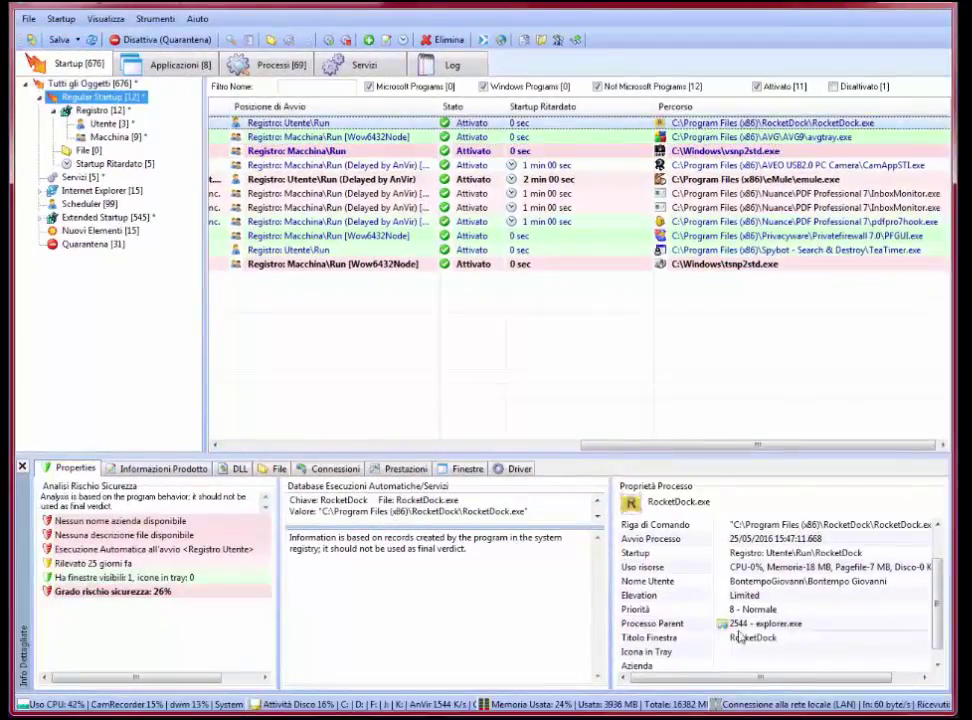
{"action": "mouse_move", "coordinate": [690, 637]}
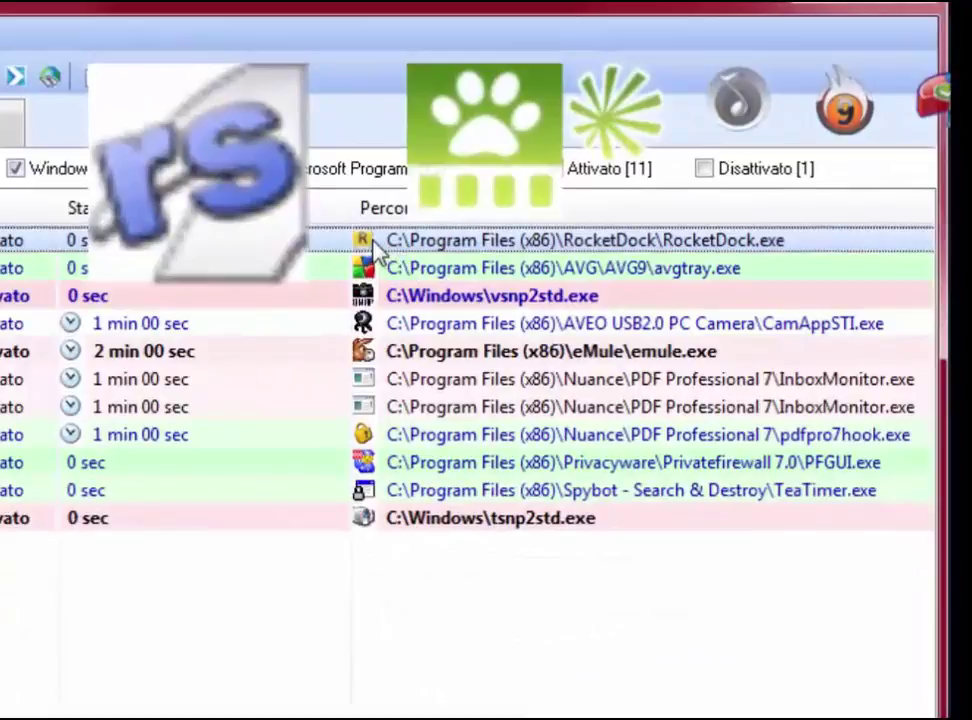
{"action": "right_click", "coordinate": [374, 246]}
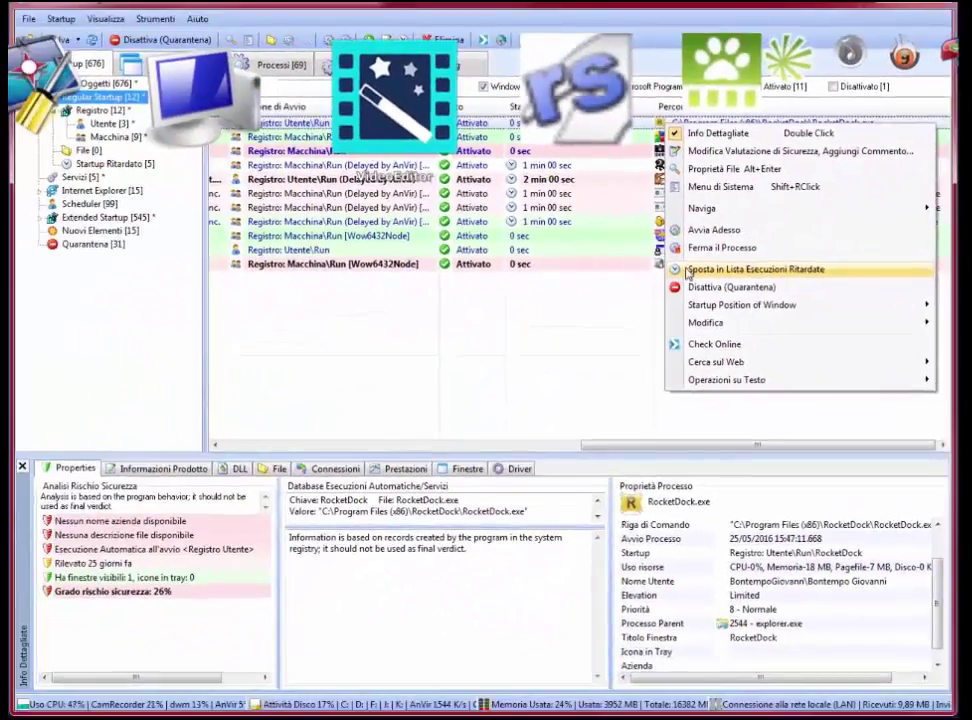
{"action": "left_click", "coordinate": [598, 252]}
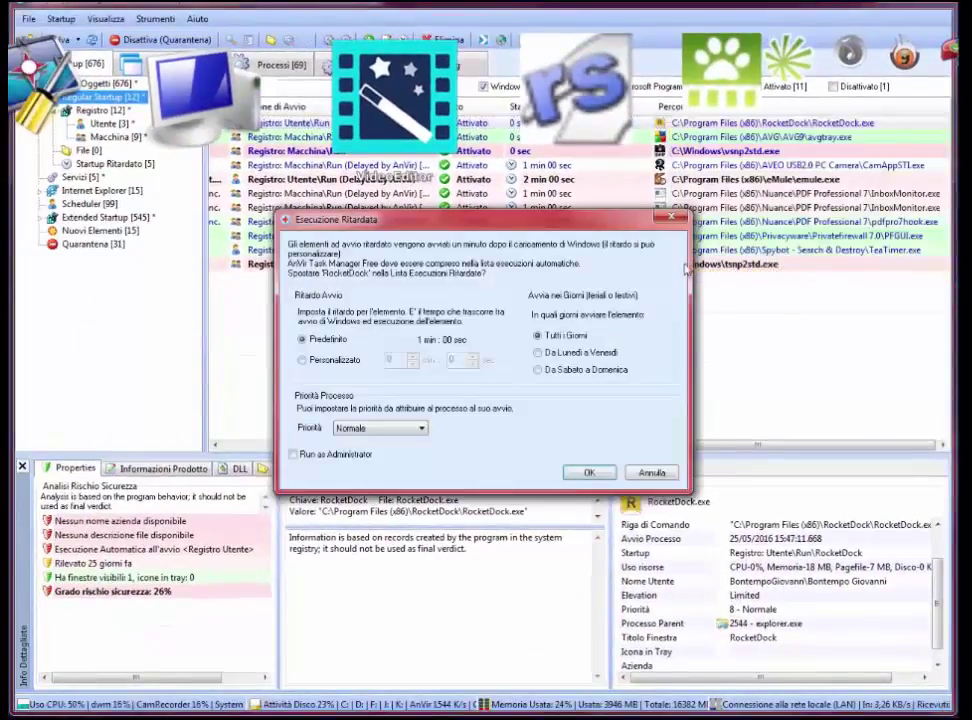
{"action": "left_click_drag", "start_coordinate": [604, 218], "coordinate": [606, 214]}
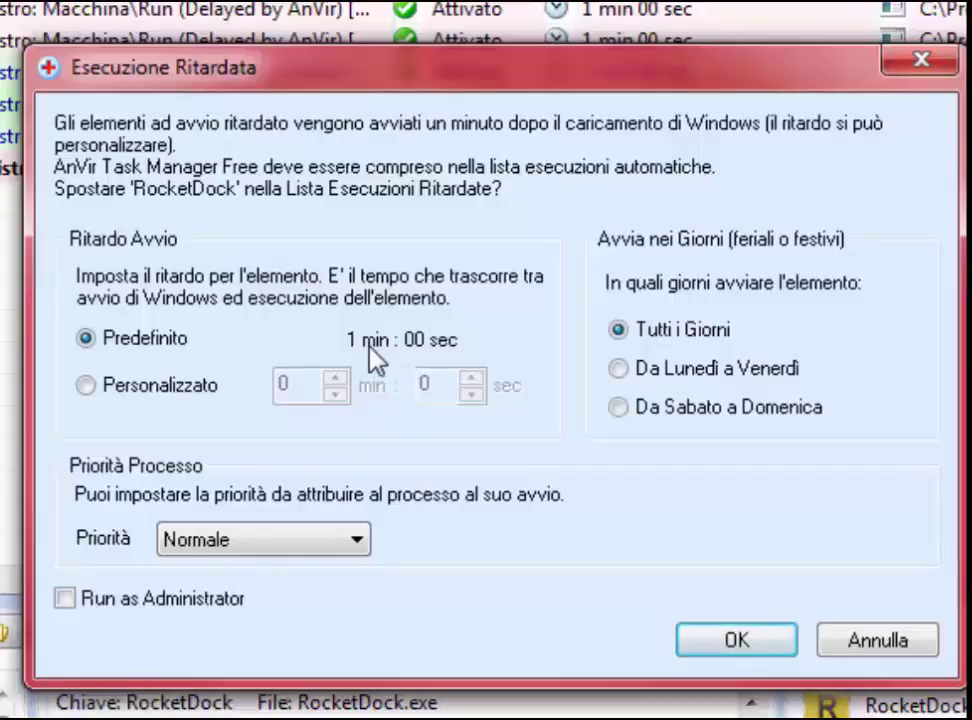
{"action": "left_click", "coordinate": [85, 386]}
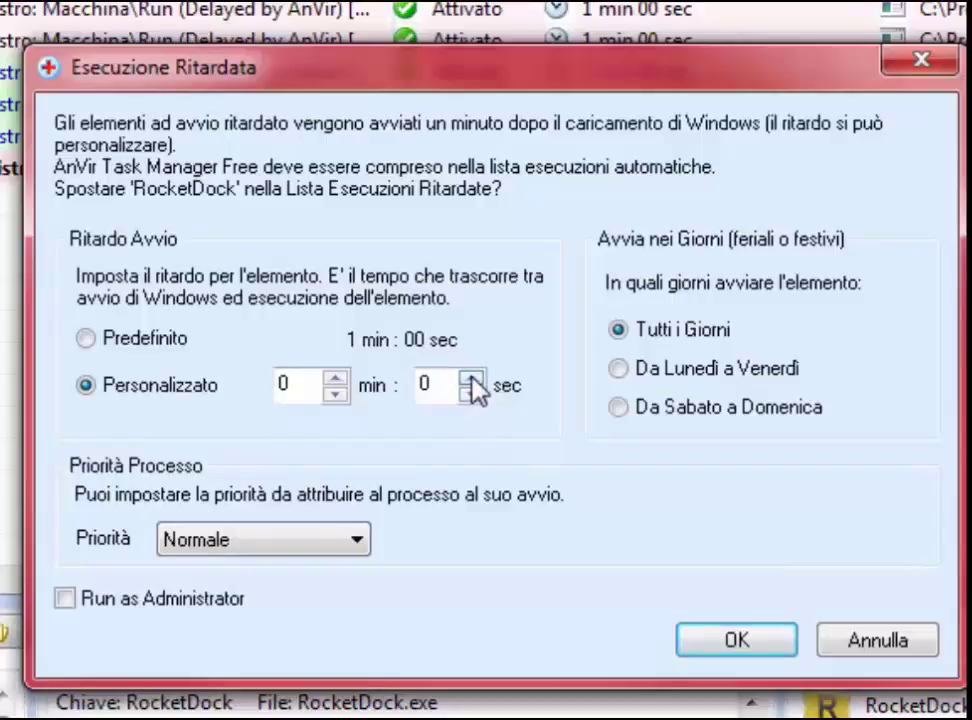
{"action": "left_click_drag", "start_coordinate": [474, 381], "coordinate": [474, 385]}
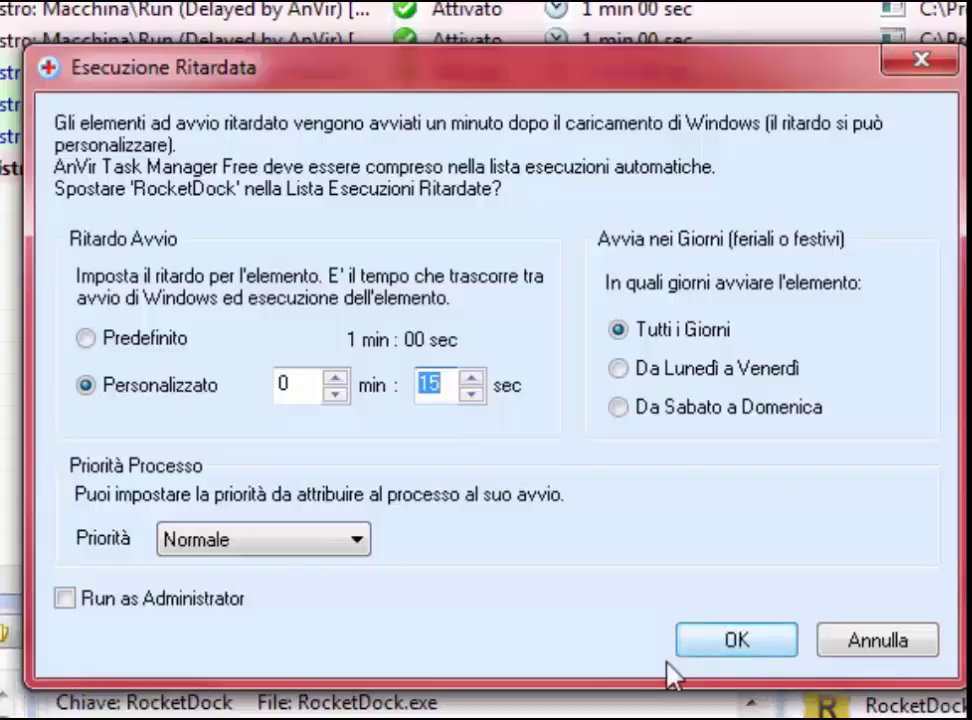
{"action": "left_click", "coordinate": [737, 645]}
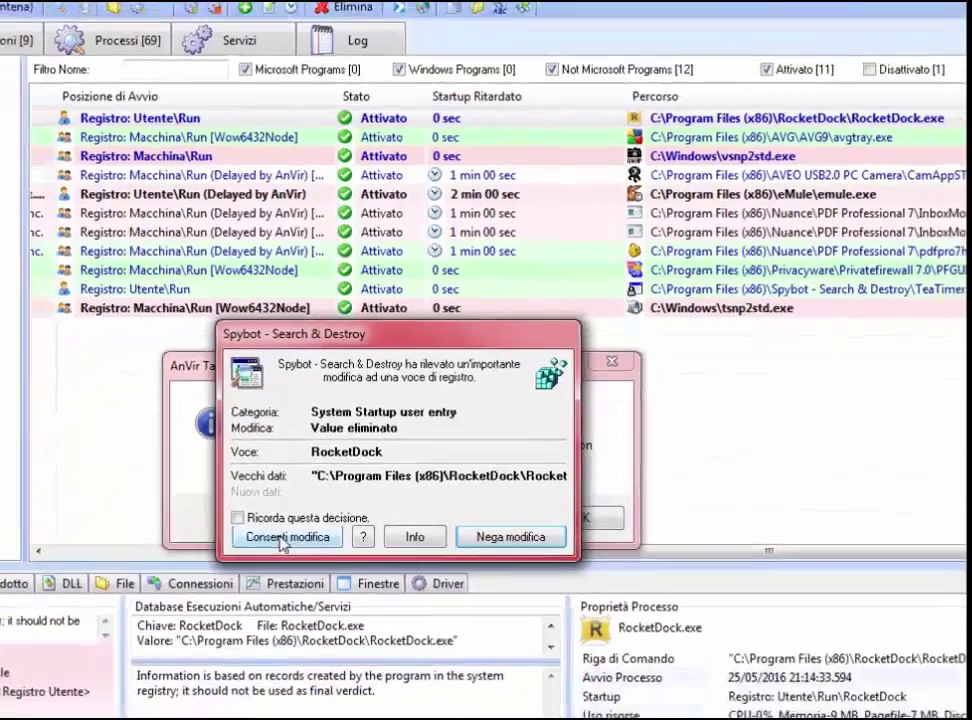
Allow the RocketDock registry change in Spybot and acknowledge the AnVir message about the delayed list.
{"action": "left_click", "coordinate": [286, 537]}
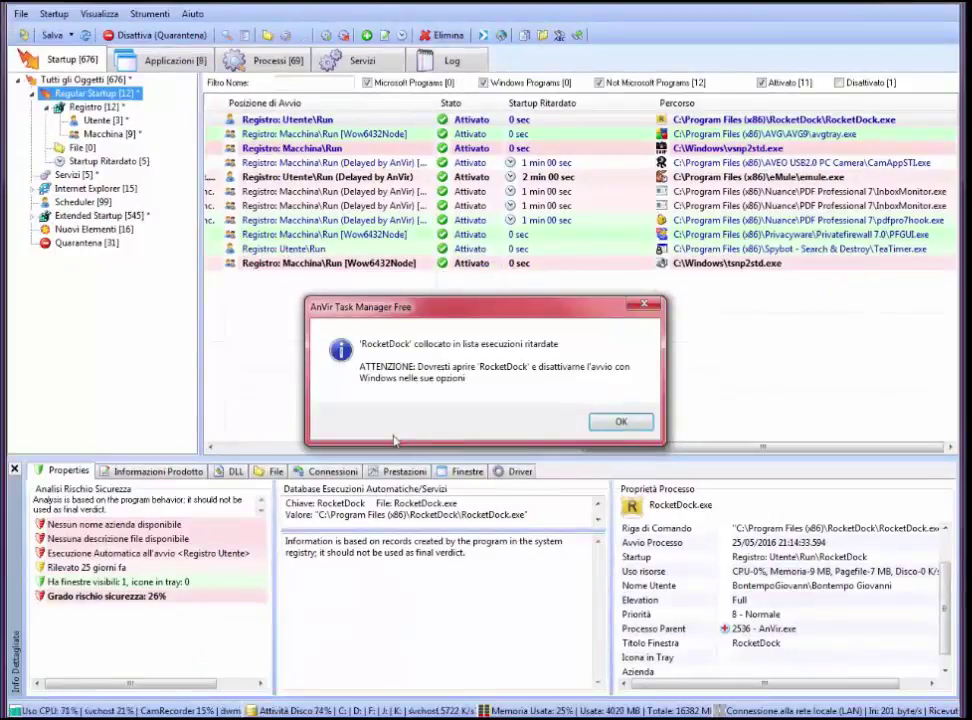
{"action": "left_click", "coordinate": [622, 426]}
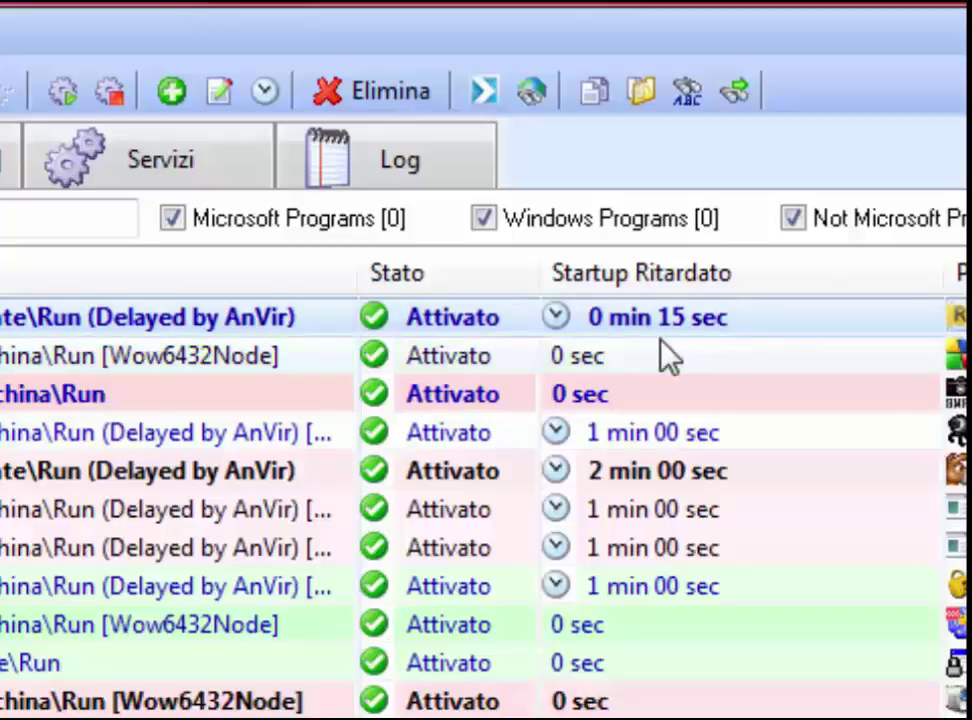
{"action": "mouse_move", "coordinate": [660, 348]}
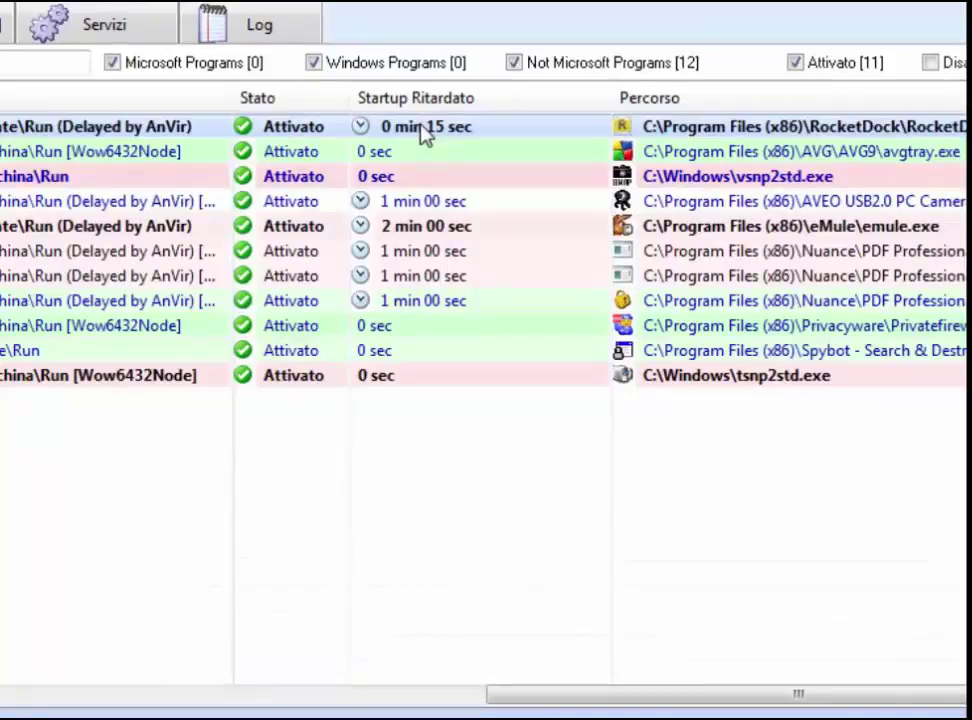
Remove RocketDock from the delayed execution list and allow the resulting registry change in Spybot.
{"action": "right_click", "coordinate": [421, 128]}
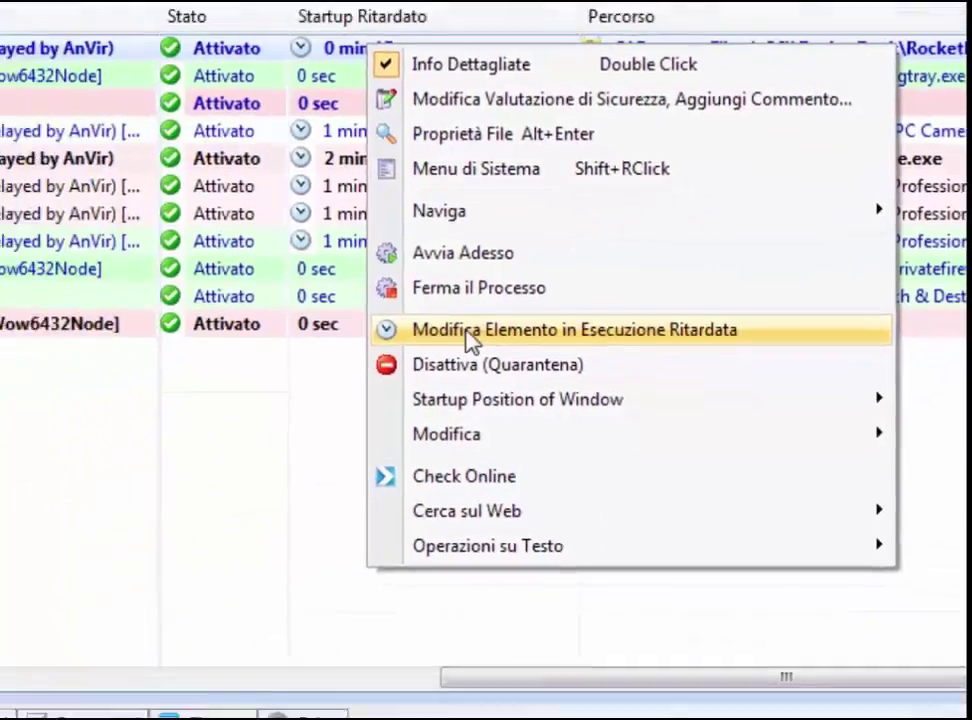
{"action": "left_click", "coordinate": [470, 338]}
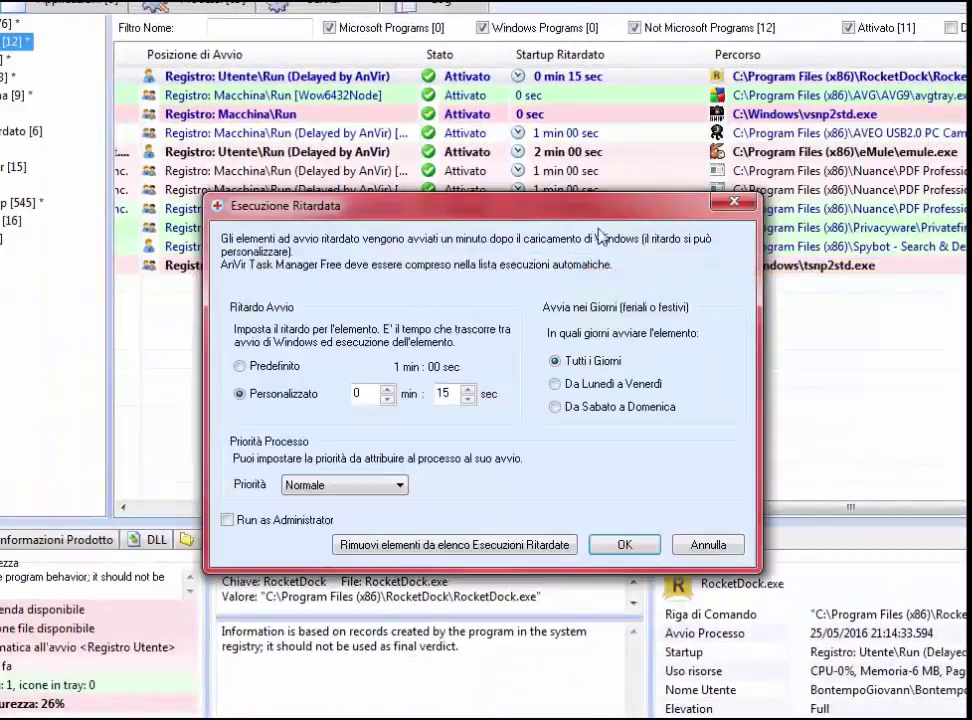
{"action": "left_click_drag", "start_coordinate": [577, 216], "coordinate": [580, 170]}
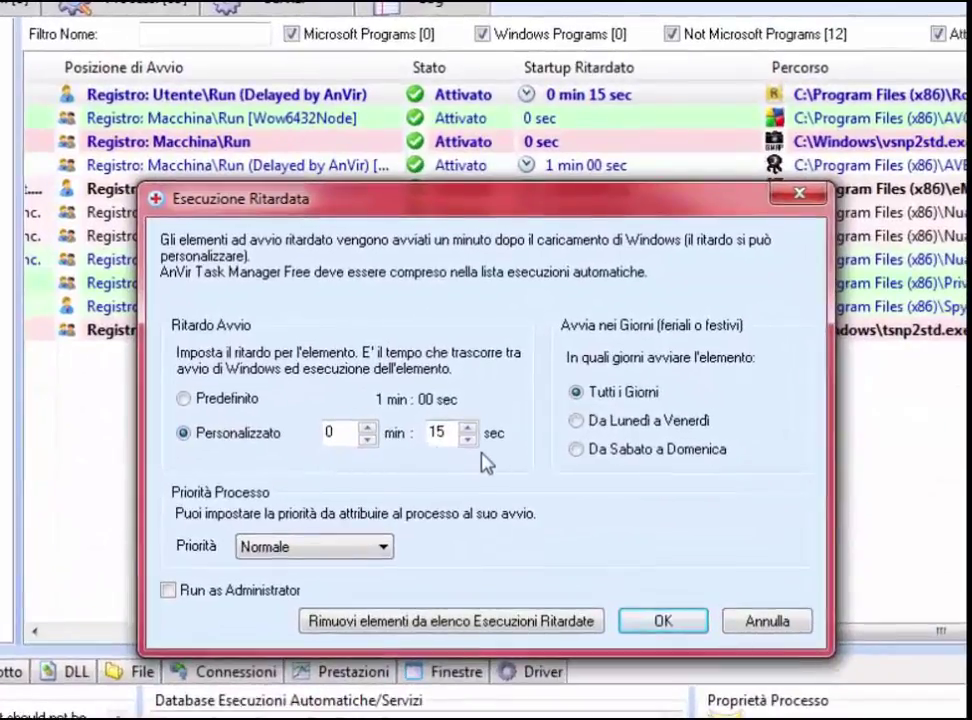
{"action": "left_click", "coordinate": [576, 392]}
{"action": "left_click", "coordinate": [537, 624]}
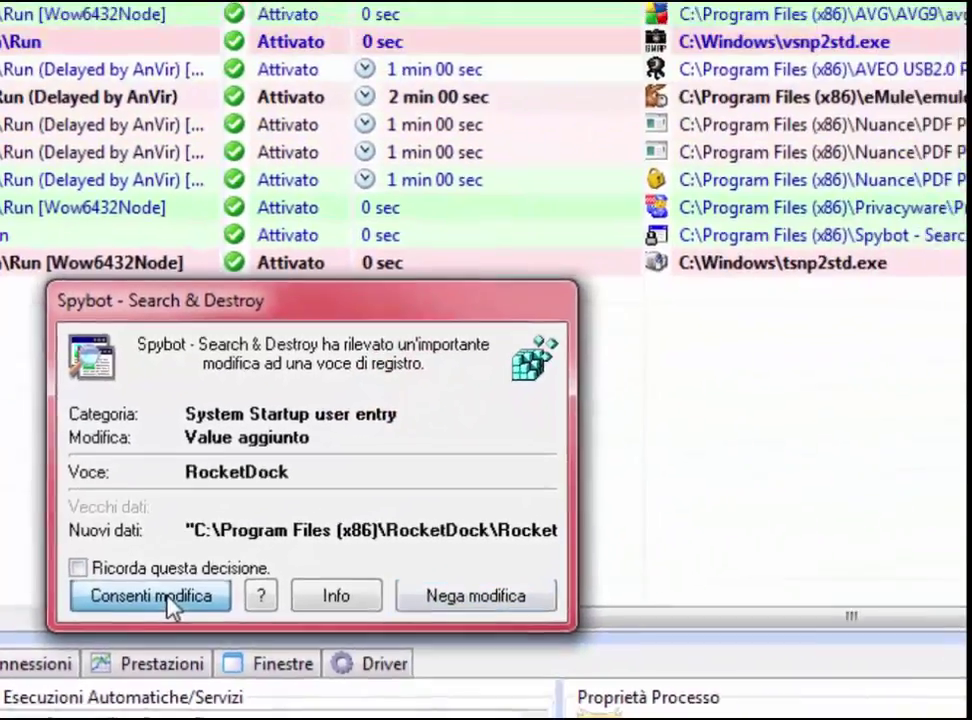
{"action": "left_click", "coordinate": [247, 534]}
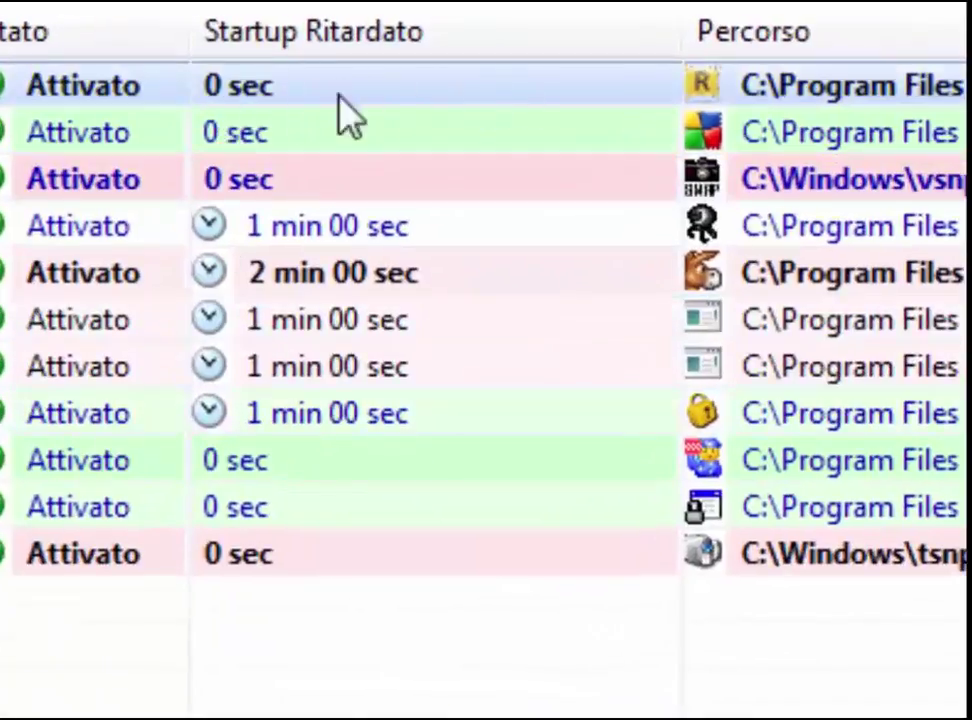
{"action": "mouse_move", "coordinate": [322, 104]}
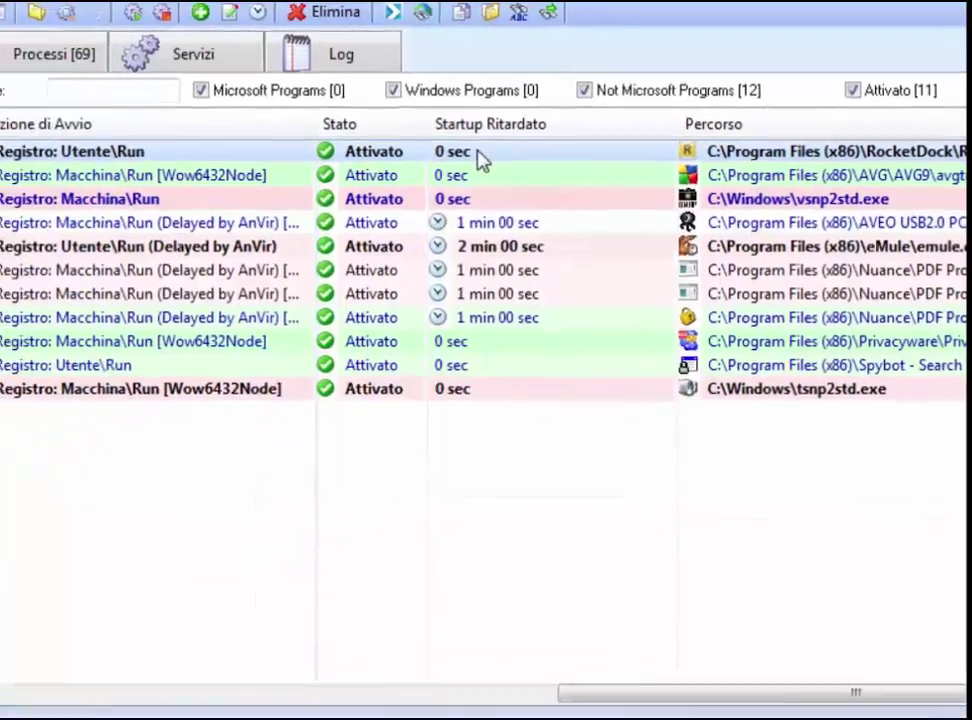
Move RocketDock to the delayed execution list with a custom startup delay of 0 min 20 sec.
{"action": "right_click", "coordinate": [425, 175]}
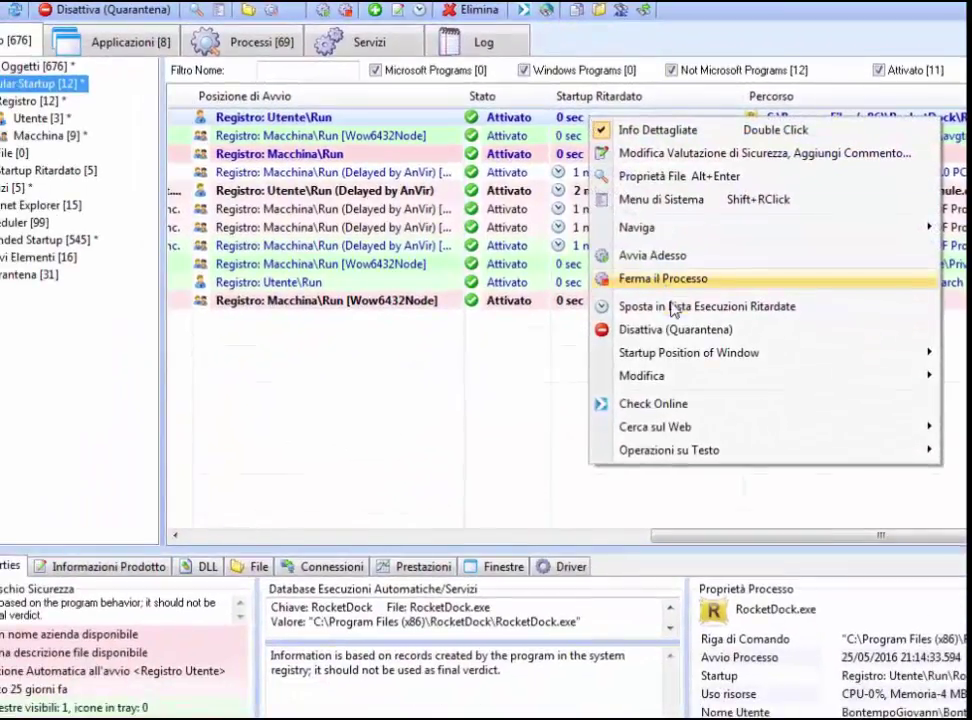
{"action": "left_click", "coordinate": [672, 308]}
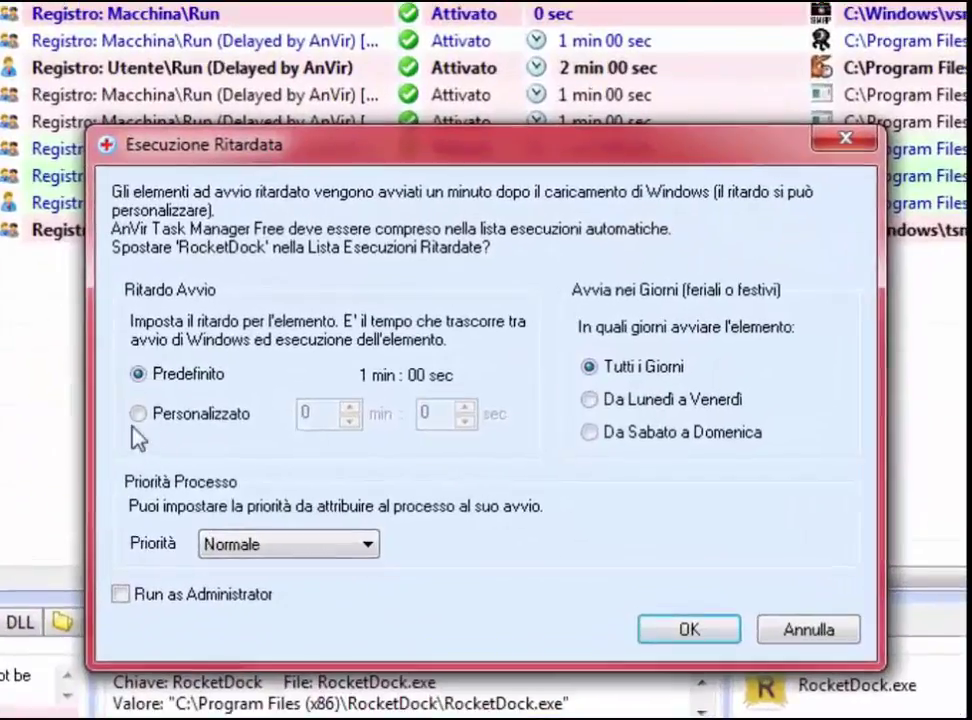
{"action": "left_click", "coordinate": [137, 413]}
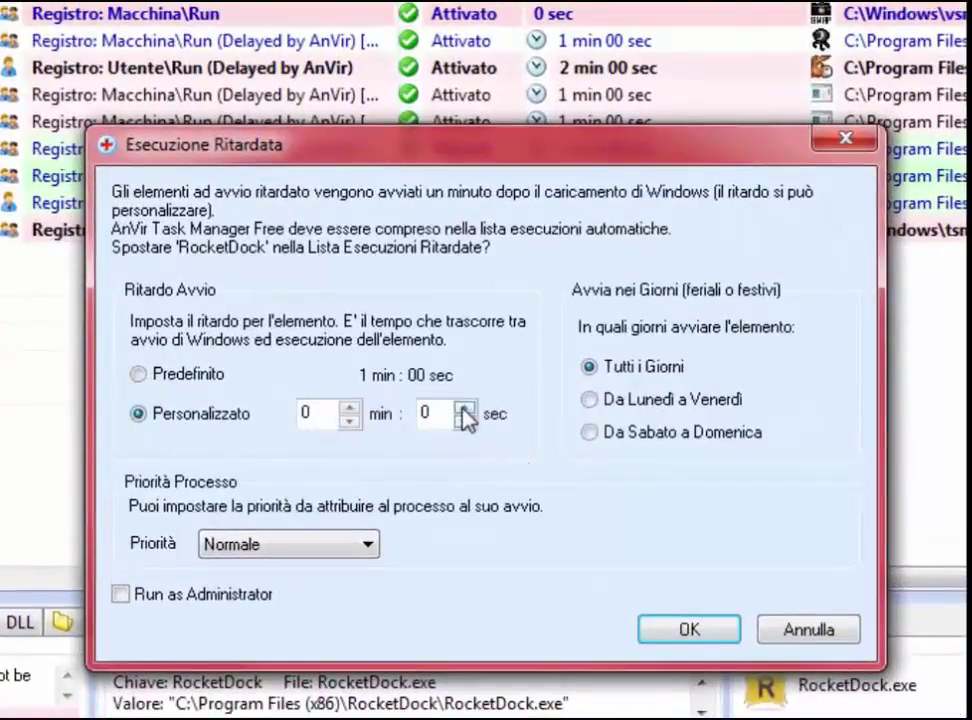
{"action": "left_click_drag", "start_coordinate": [463, 412], "coordinate": [463, 413]}
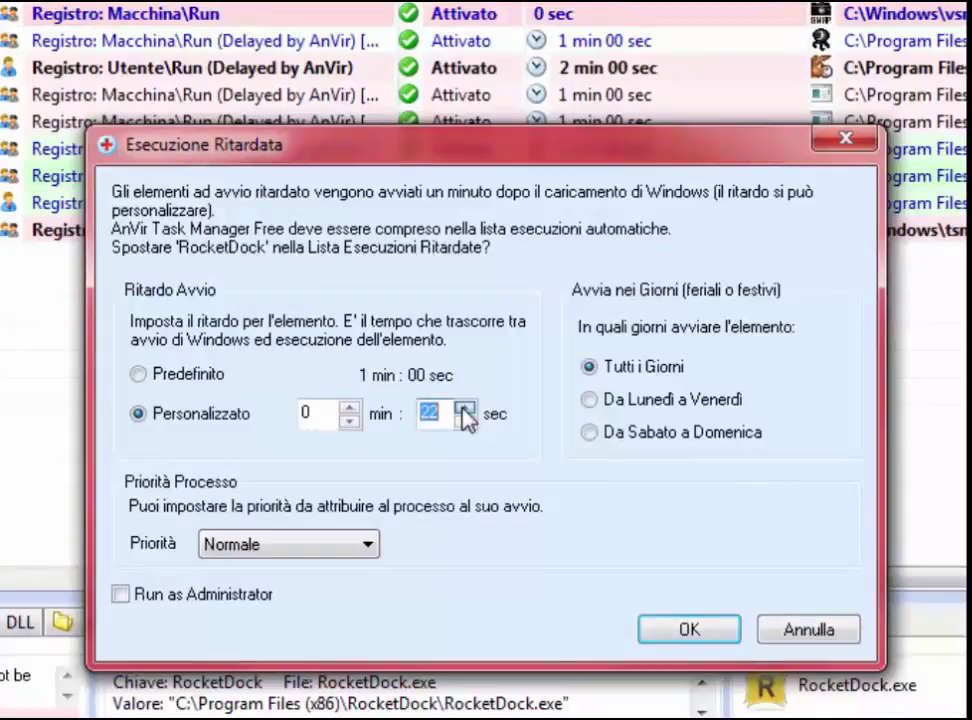
{"action": "left_click", "coordinate": [464, 421]}
{"action": "left_click", "coordinate": [464, 421]}
{"action": "left_click", "coordinate": [700, 634]}
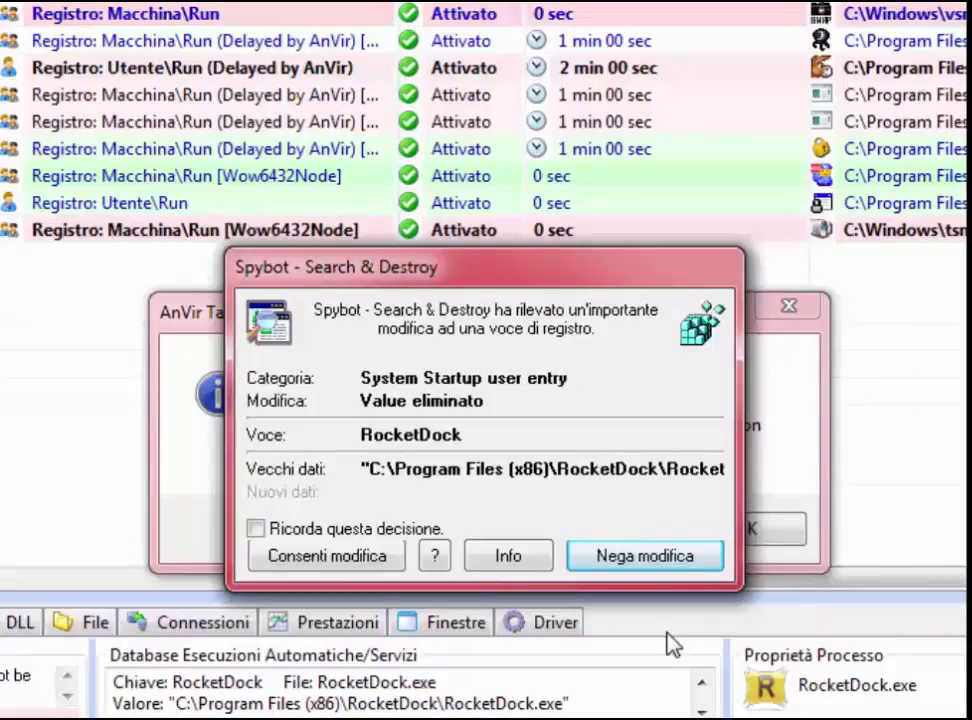
Accept Spybot's RocketDock registry modification, dismiss the delayed list message, and check the entry's startup delay.
{"action": "left_click", "coordinate": [323, 575]}
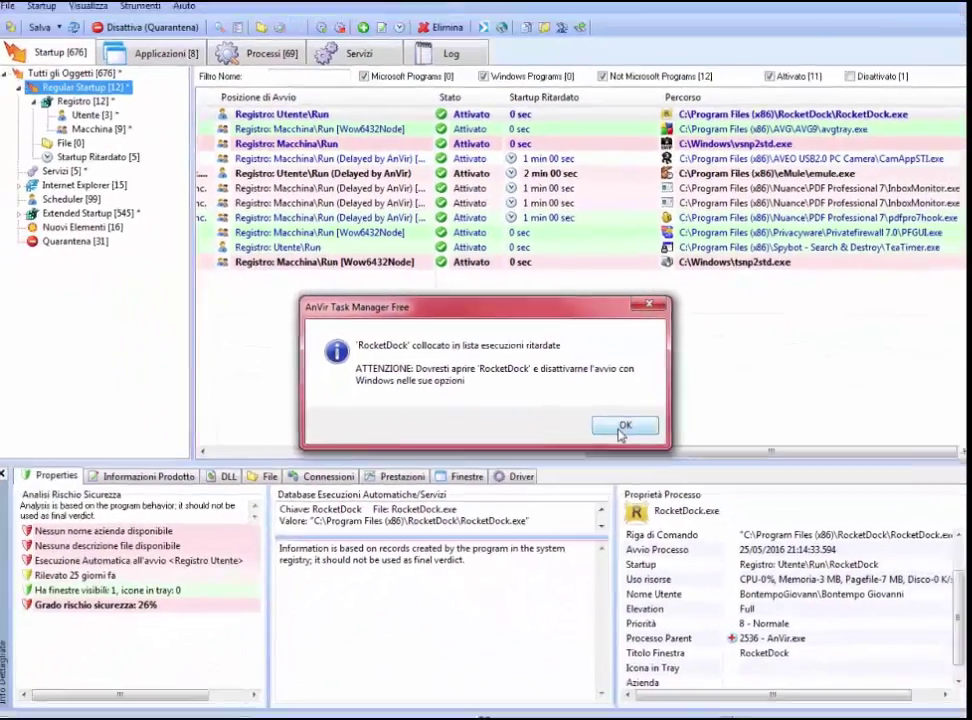
{"action": "left_click", "coordinate": [622, 428]}
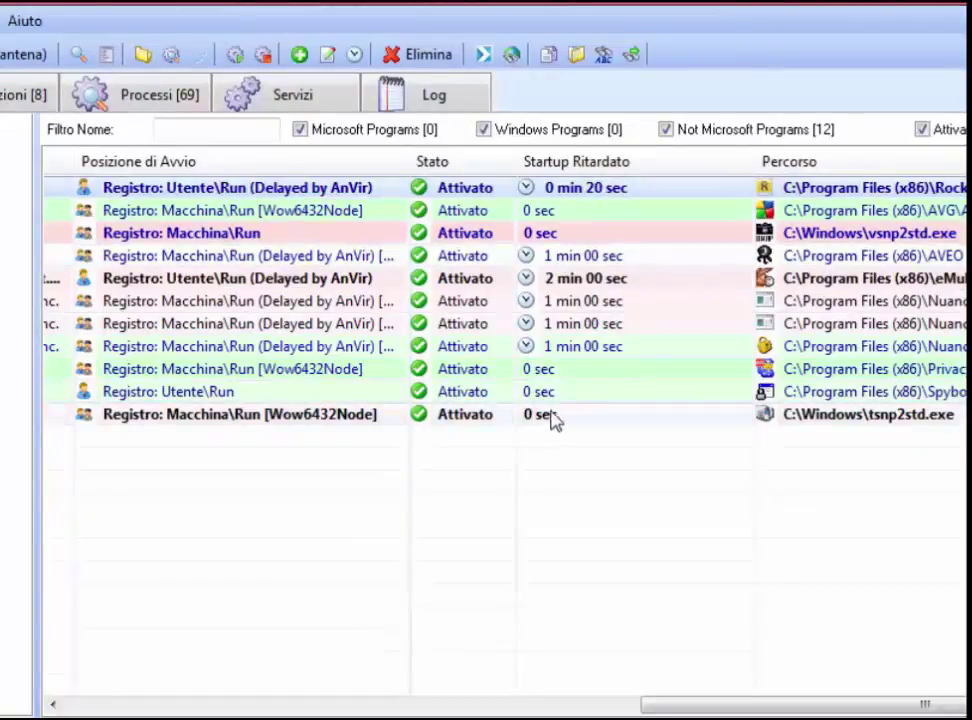
{"action": "mouse_move", "coordinate": [576, 398]}
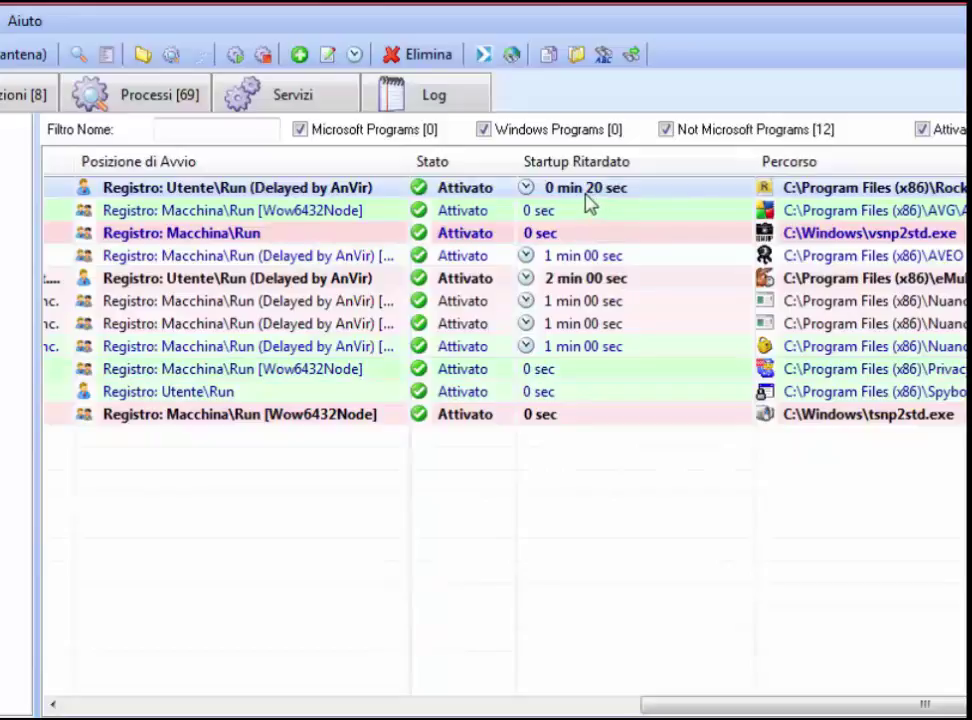
{"action": "mouse_move", "coordinate": [590, 204]}
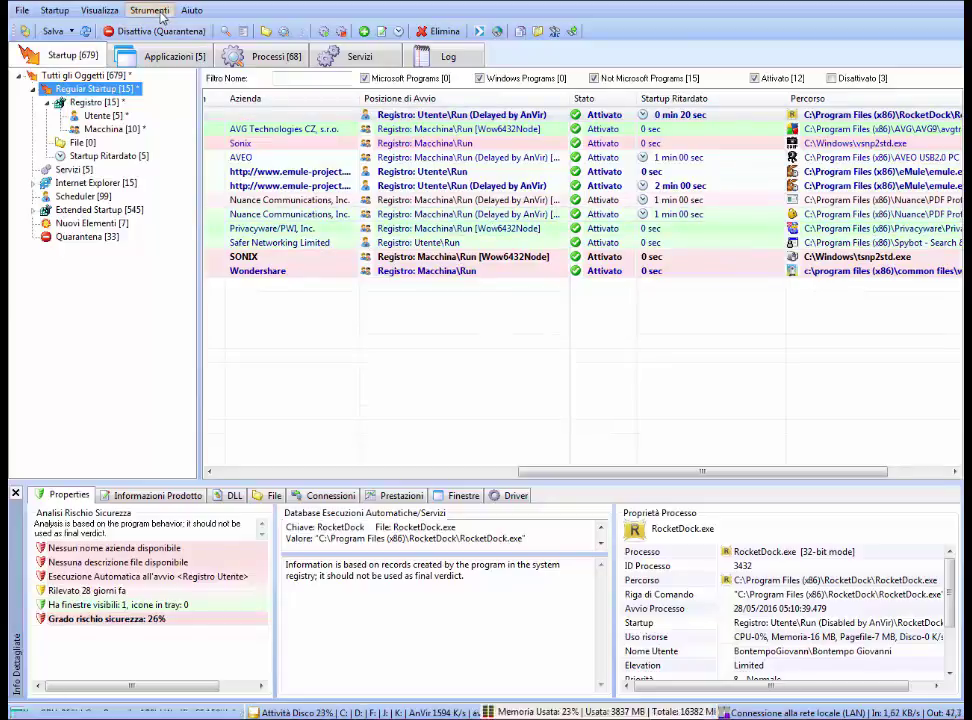
Launch Msconfig from AnVir's system administrator tools.
{"action": "left_click", "coordinate": [155, 12]}
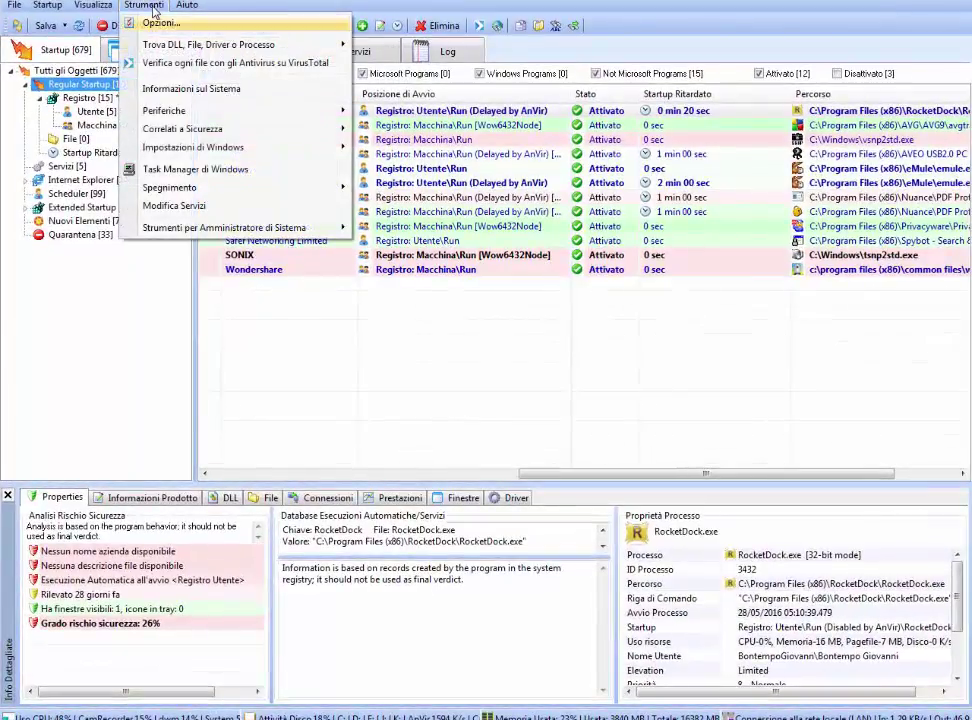
{"action": "key", "text": "Down"}
{"action": "key", "text": "Down"}
{"action": "key", "text": "Down"}
{"action": "key", "text": "Down"}
{"action": "key", "text": "Down"}
{"action": "key", "text": "Down"}
{"action": "key", "text": "Down"}
{"action": "key", "text": "Down"}
{"action": "key", "text": "Down"}
{"action": "key", "text": "Down"}
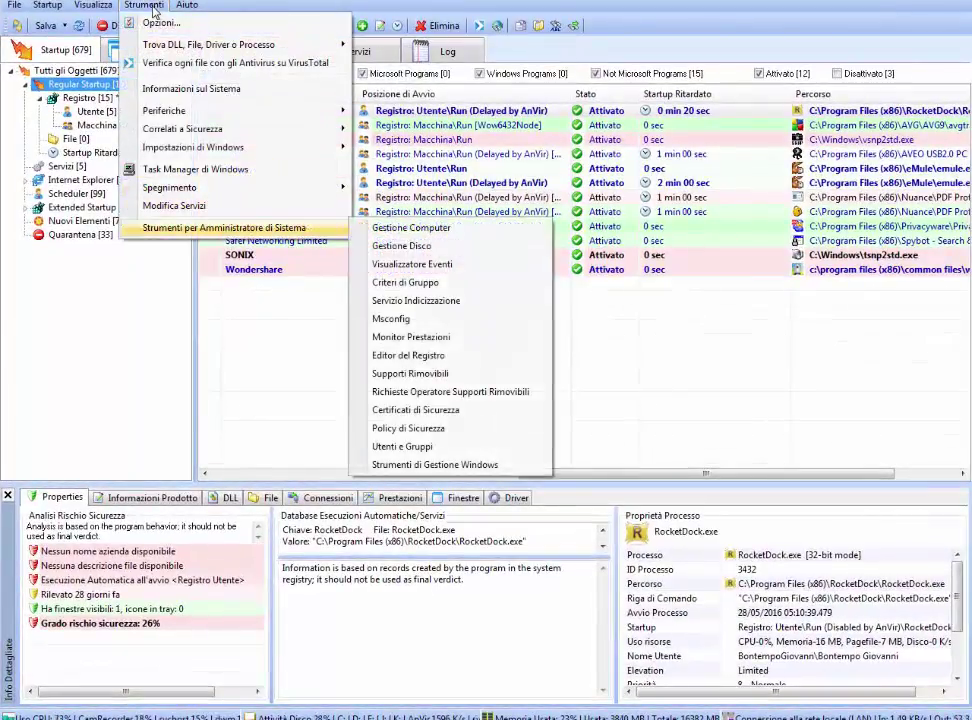
{"action": "key", "text": "Right"}
{"action": "key", "text": "Down"}
{"action": "key", "text": "Down"}
{"action": "key", "text": "Down"}
{"action": "key", "text": "Down"}
{"action": "key", "text": "Down"}
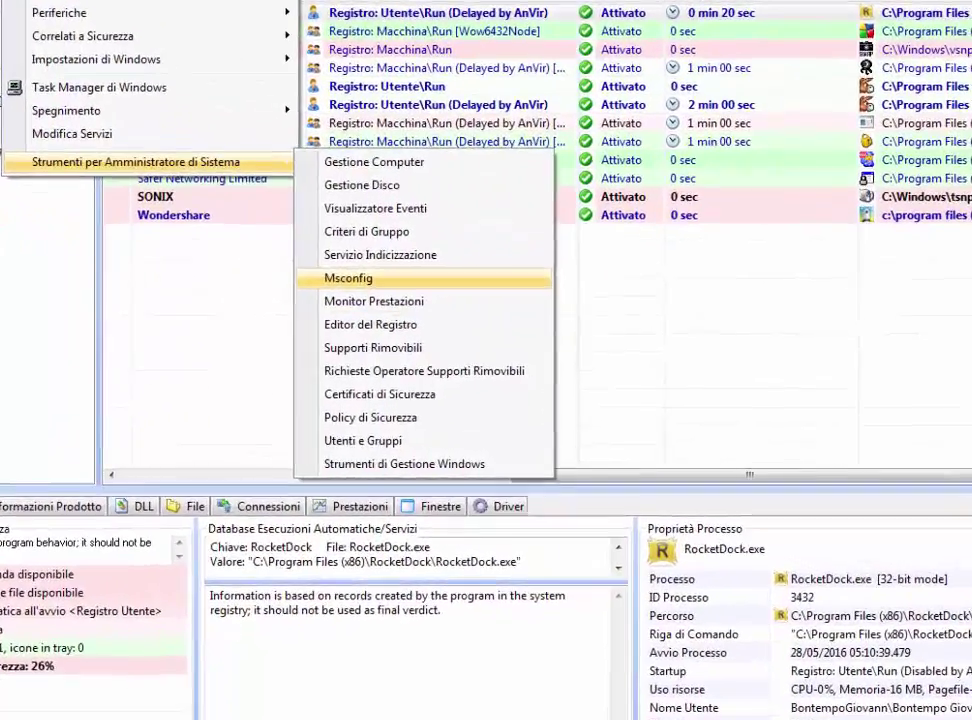
{"action": "key", "text": "Return"}
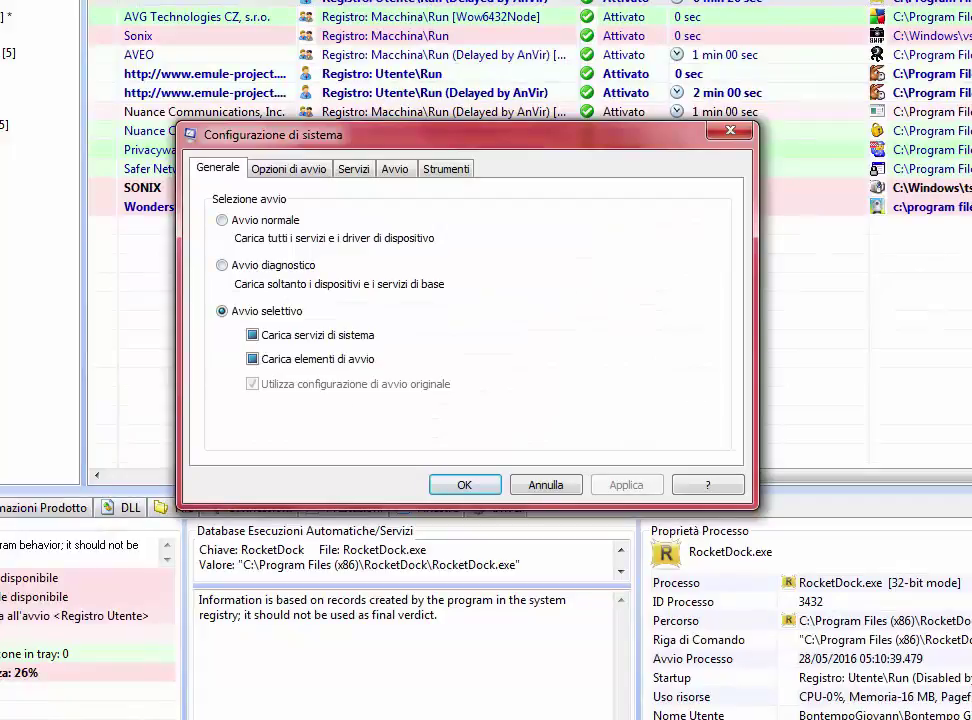
Enable the Nuance PDF startup element in Configurazione di sistema, apply the change and close the dialog.
{"action": "left_click_drag", "start_coordinate": [400, 134], "coordinate": [418, 178]}
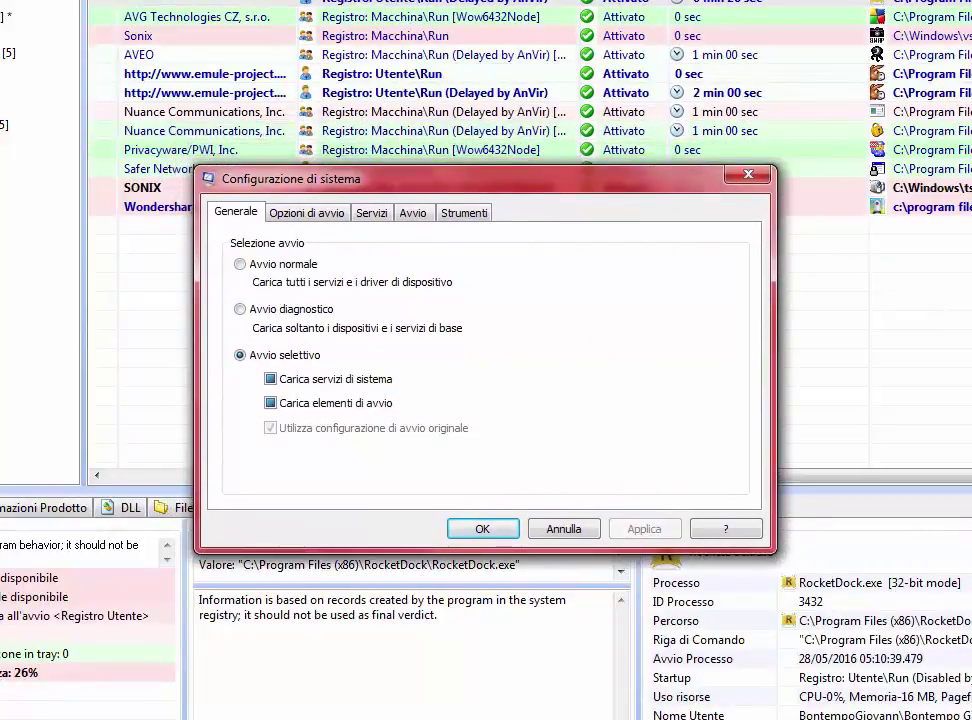
{"action": "left_click", "coordinate": [412, 212]}
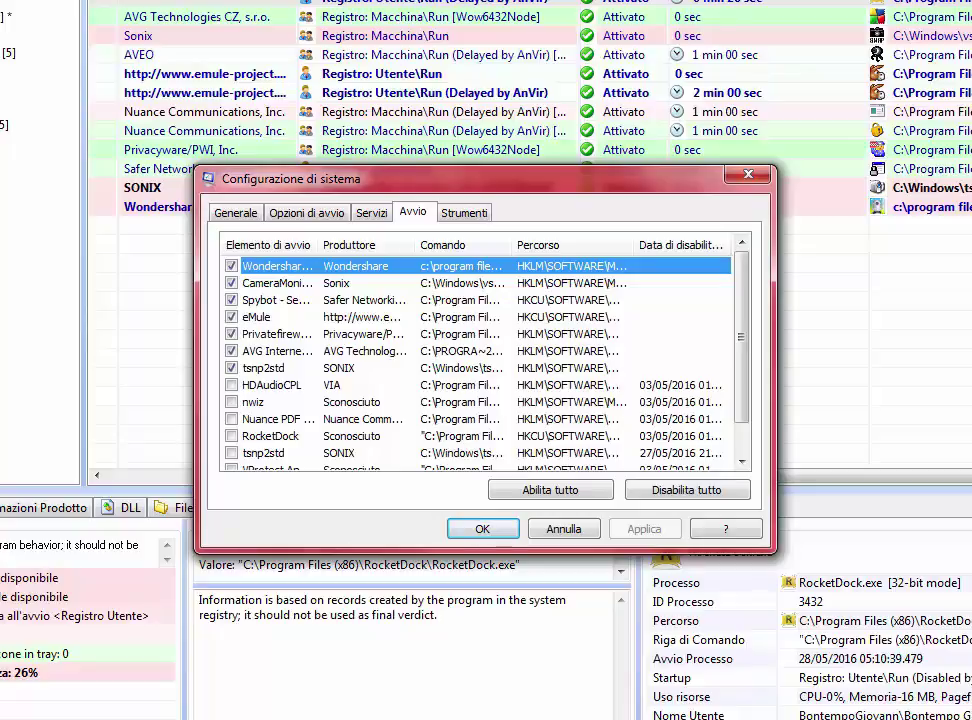
{"action": "left_click", "coordinate": [231, 419]}
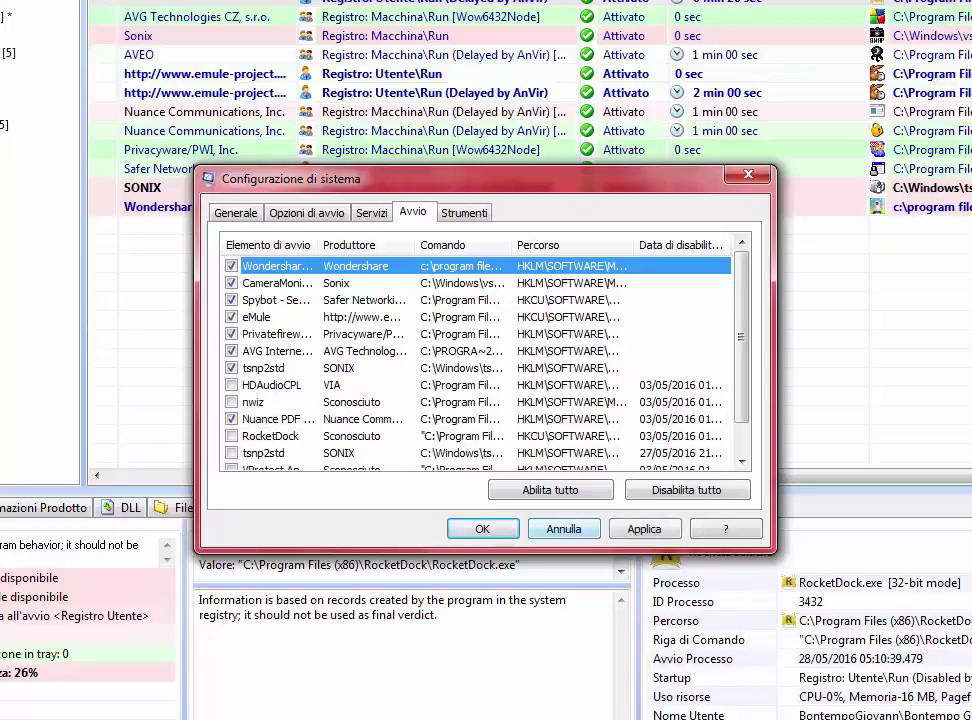
{"action": "left_click", "coordinate": [644, 528]}
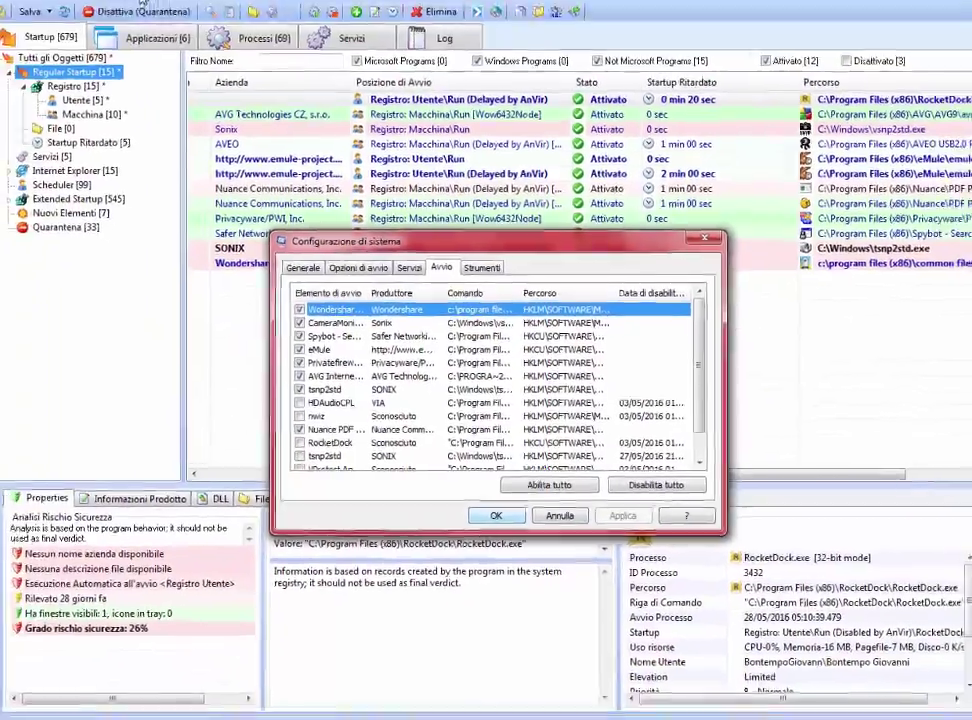
{"action": "key", "text": "Return"}
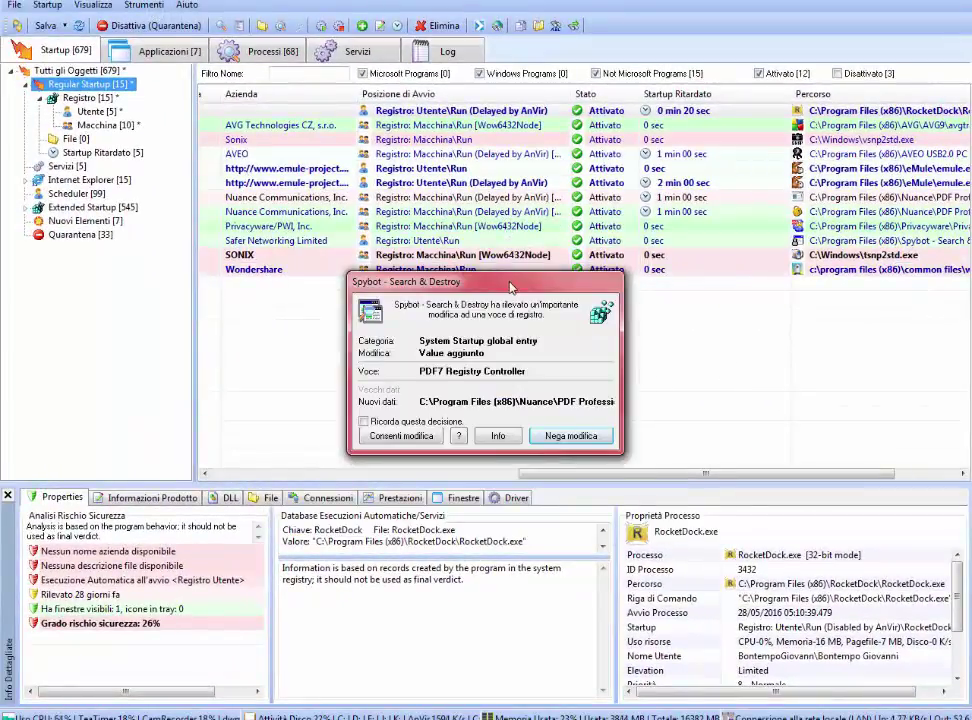
Decline the system restart, deny Spybot's PDF7 Registry Controller registry change, and dismiss AnVir's new startup item alert without choosing an action.
{"action": "left_click_drag", "start_coordinate": [510, 287], "coordinate": [507, 437]}
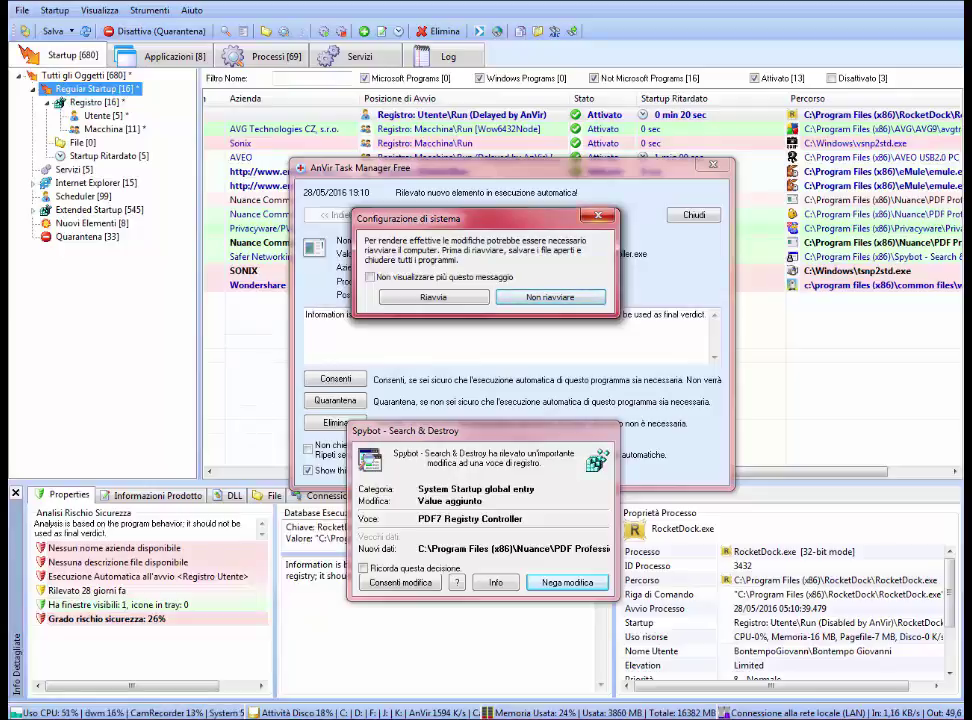
{"action": "key", "text": "Return"}
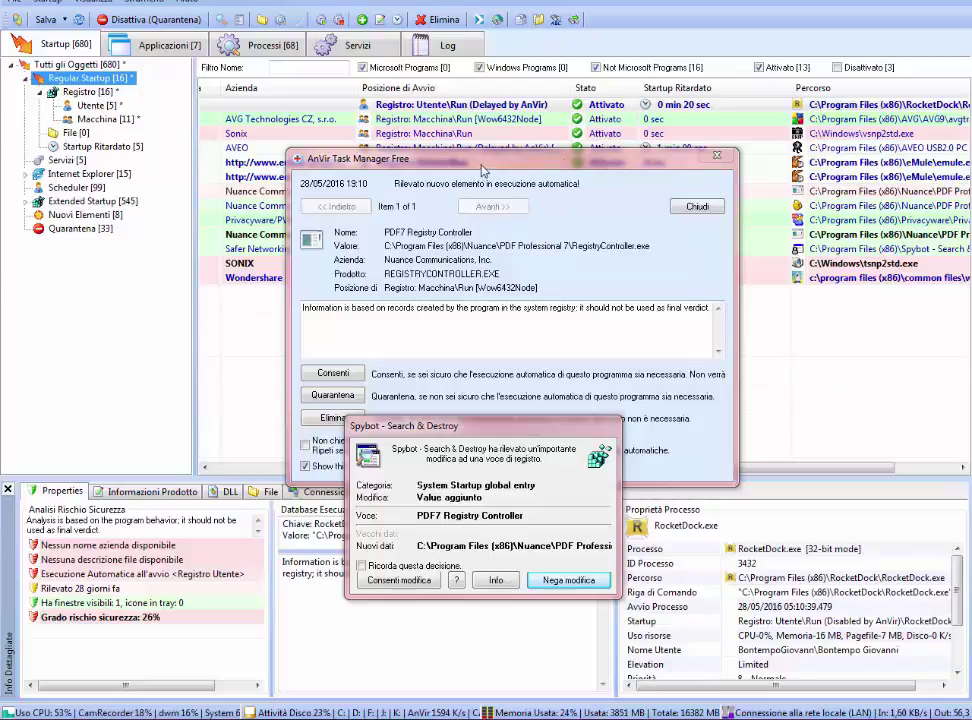
{"action": "left_click", "coordinate": [567, 582]}
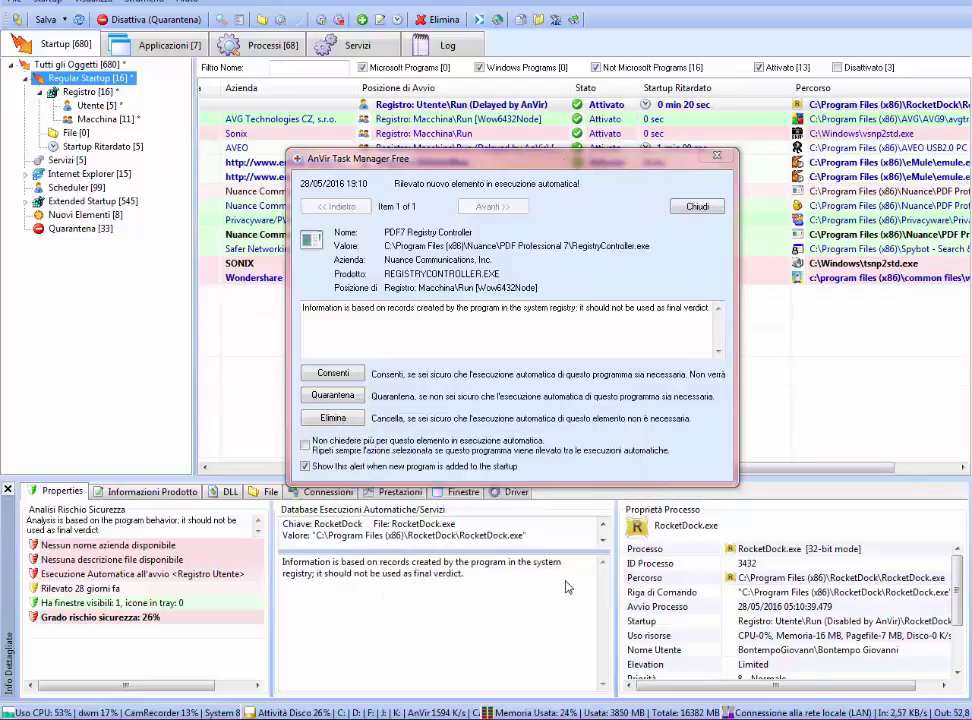
{"action": "left_click", "coordinate": [717, 156]}
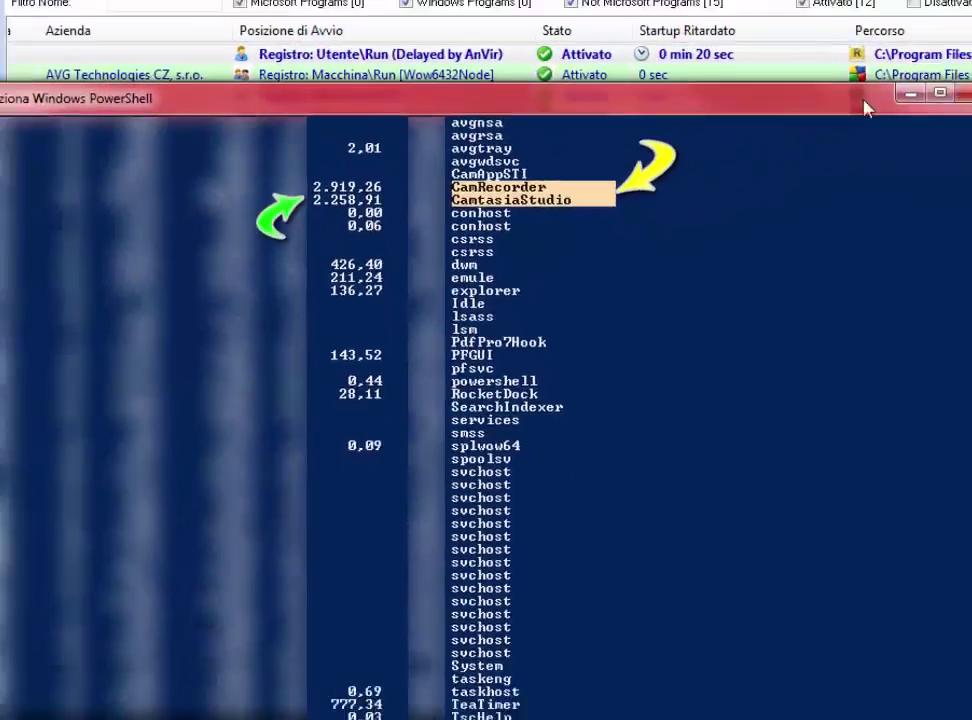
Close the PowerShell window and review the running processes with their CPU usage, disk activity, company and file path in AnVir.
{"action": "left_click", "coordinate": [964, 93]}
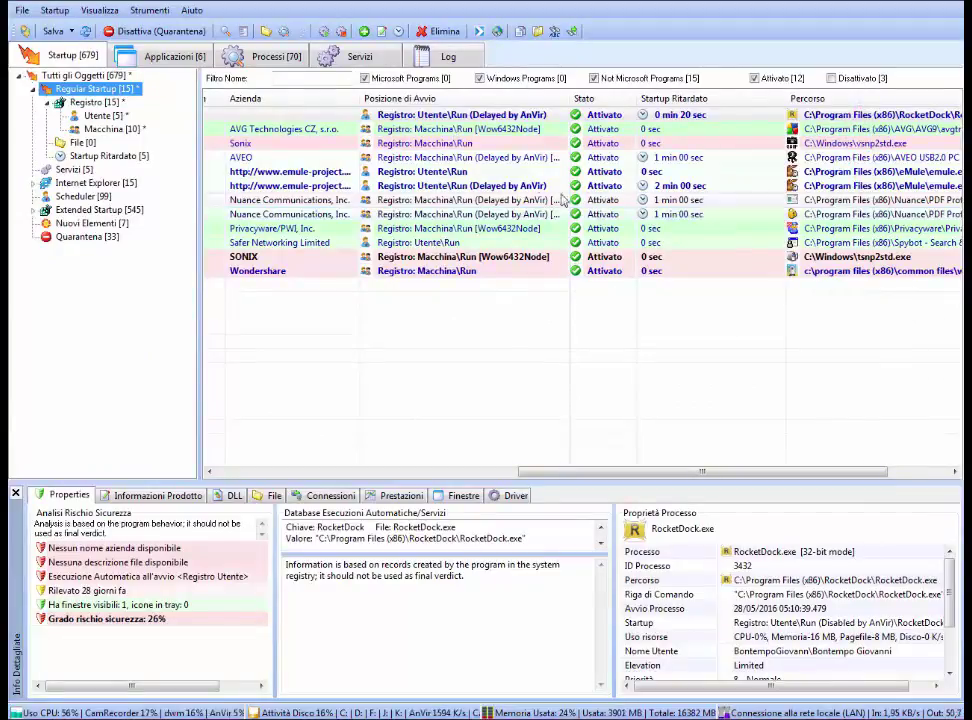
{"action": "left_click", "coordinate": [274, 58]}
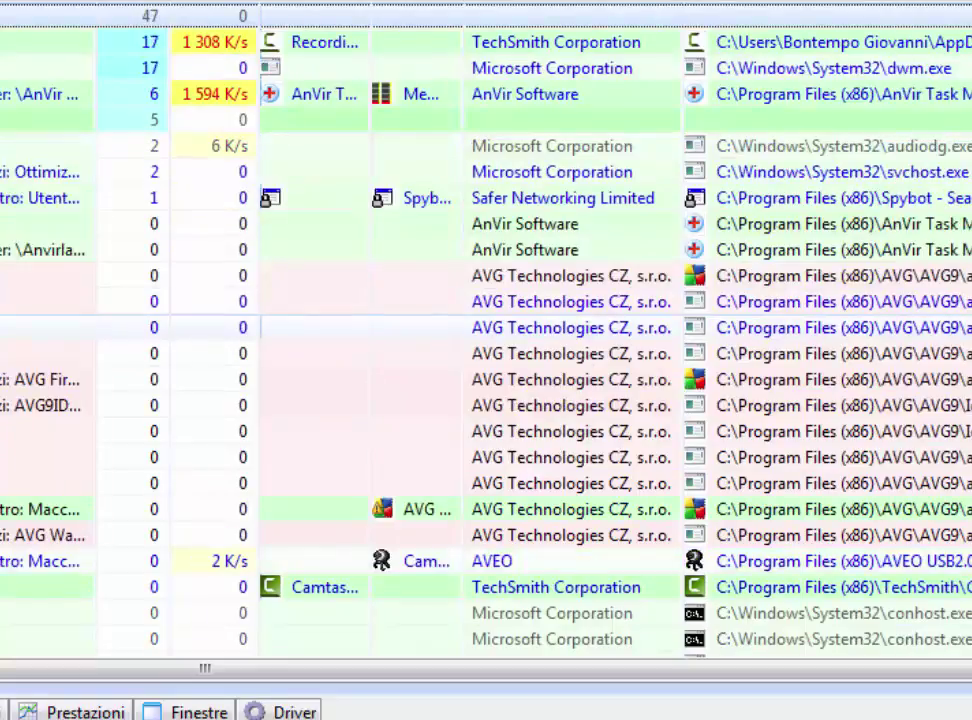
{"action": "mouse_move", "coordinate": [565, 330]}
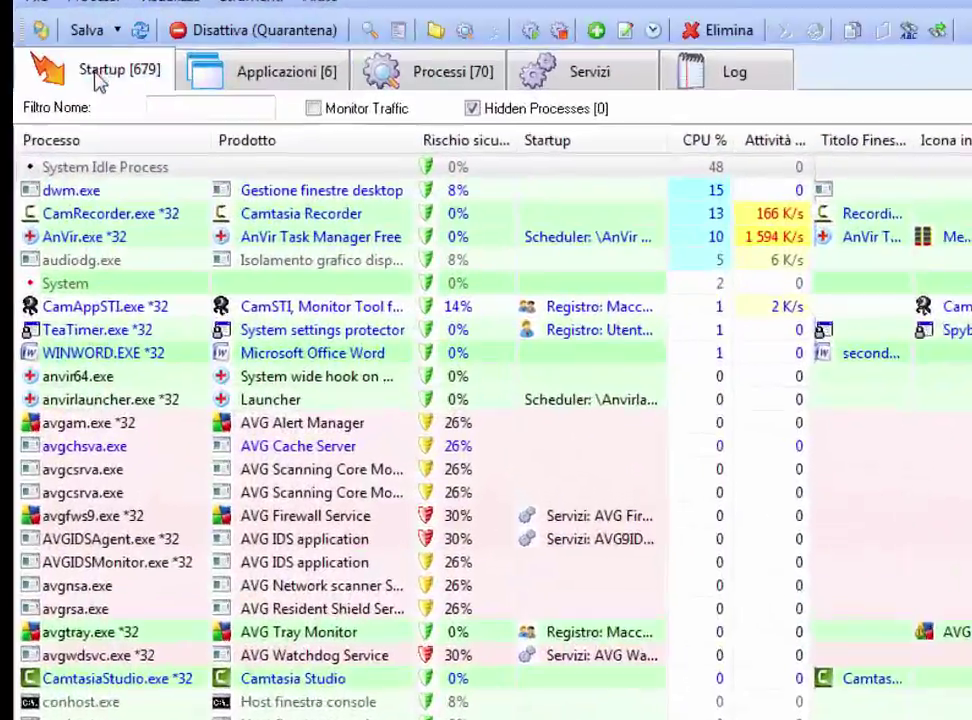
Return to the startup items and inspect the details of the Privacyware/PWI, Safer Networking Limited and SONIX entries.
{"action": "left_click", "coordinate": [98, 78]}
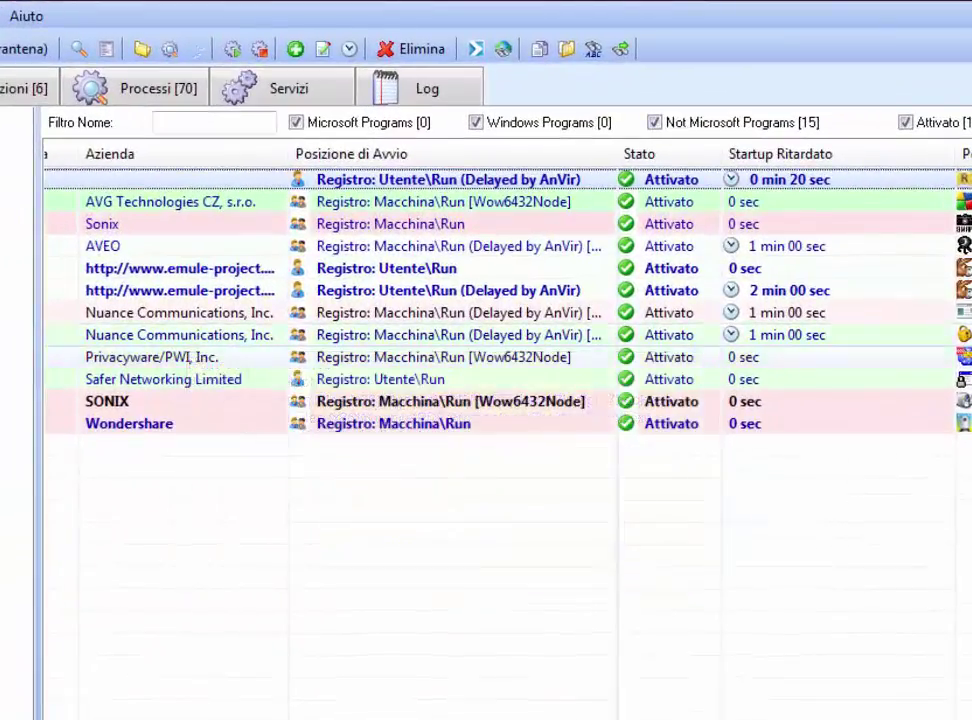
{"action": "mouse_move", "coordinate": [215, 362]}
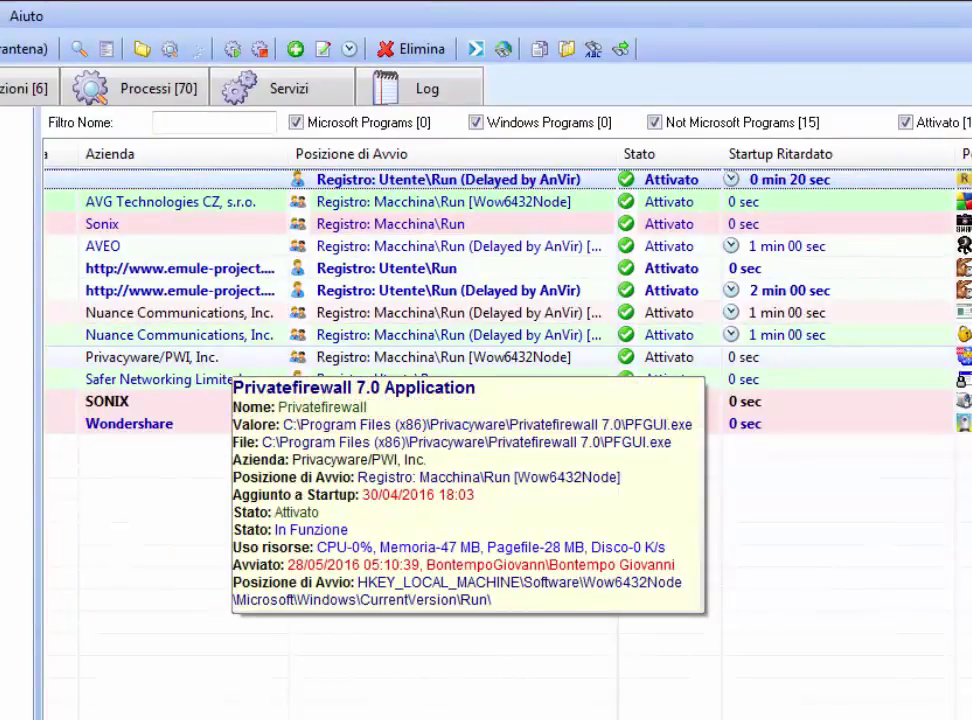
{"action": "mouse_move", "coordinate": [275, 380]}
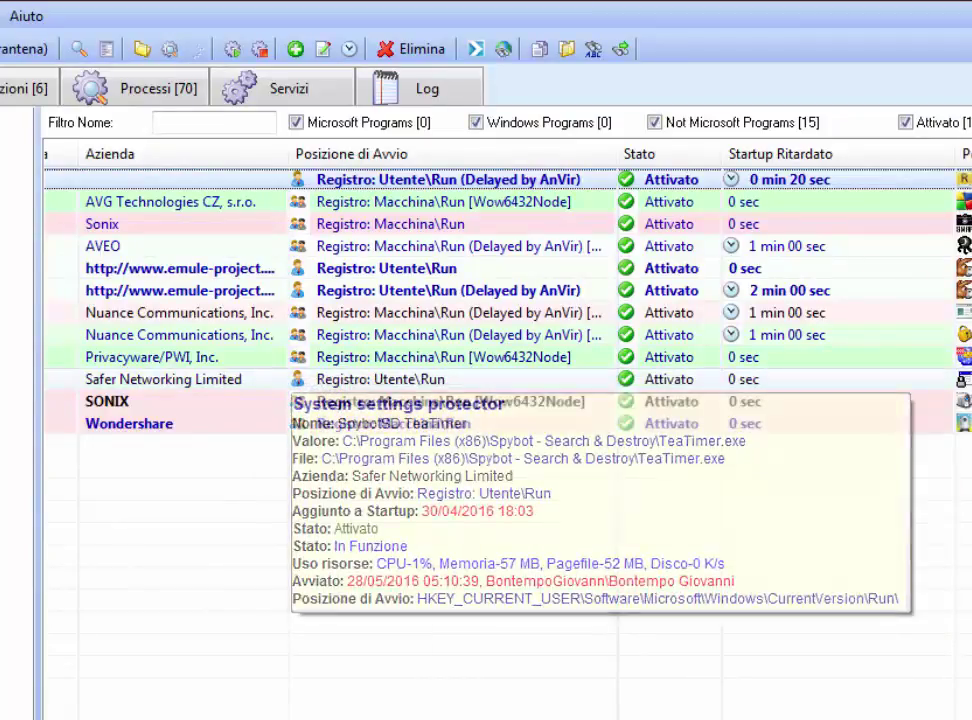
{"action": "mouse_move", "coordinate": [285, 401]}
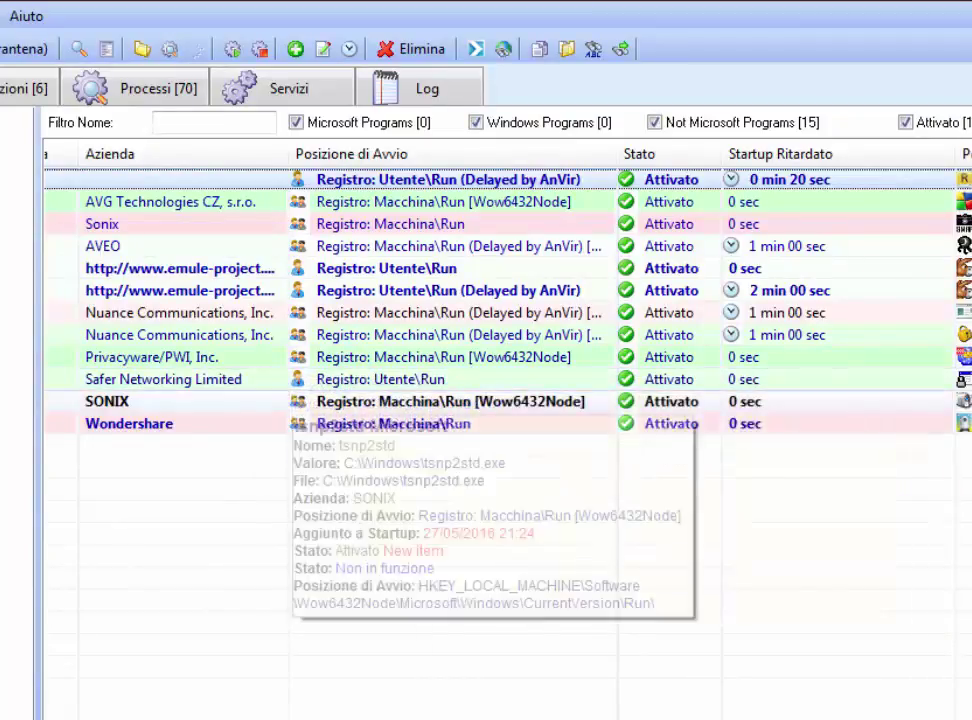